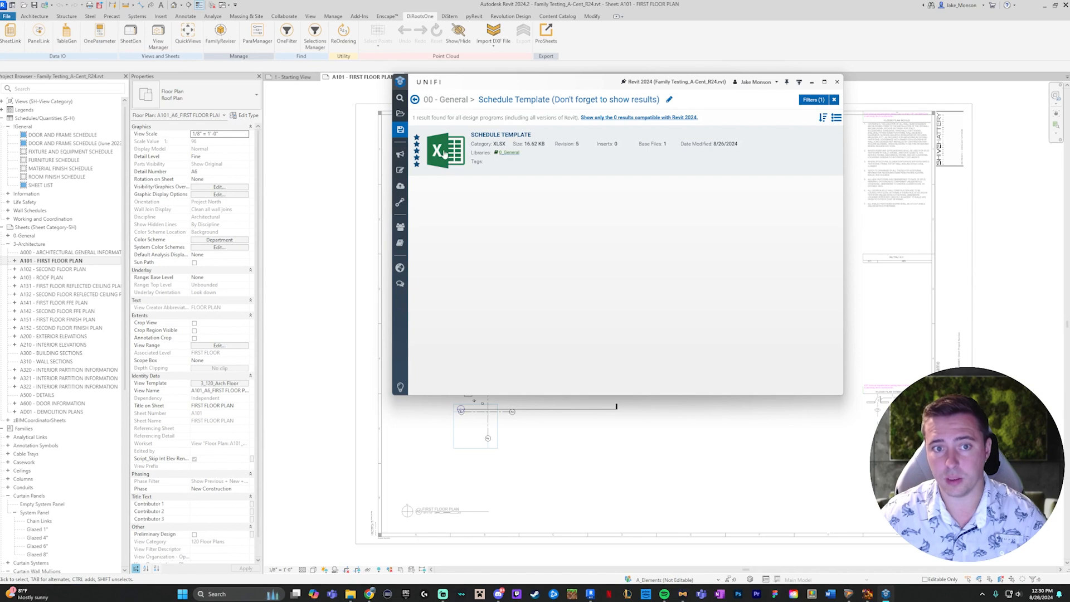
- Open the SCHEDULE TEMPLATE workbook from the UNIFI library and highlight its shaded rows 7 and 9 across columns B to H
double_click(444, 154)
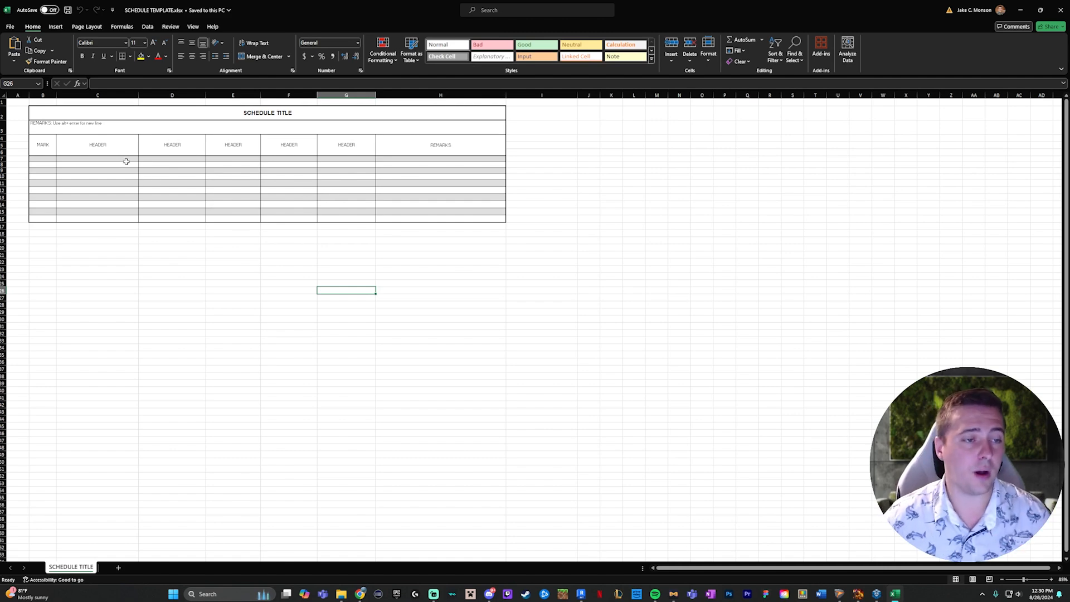
drag(37, 158, 454, 157)
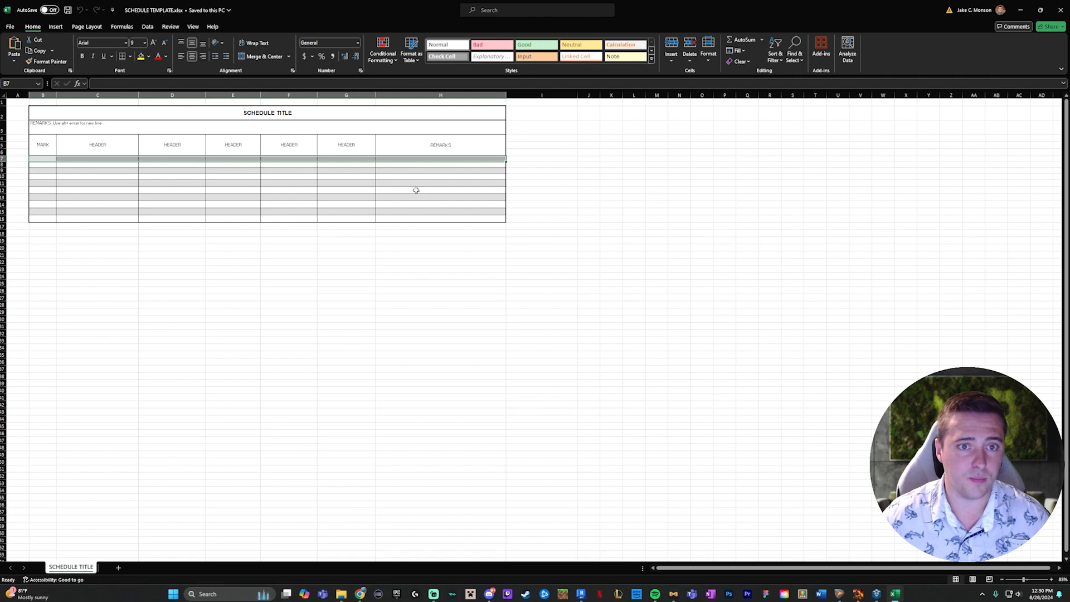
drag(84, 173, 439, 173)
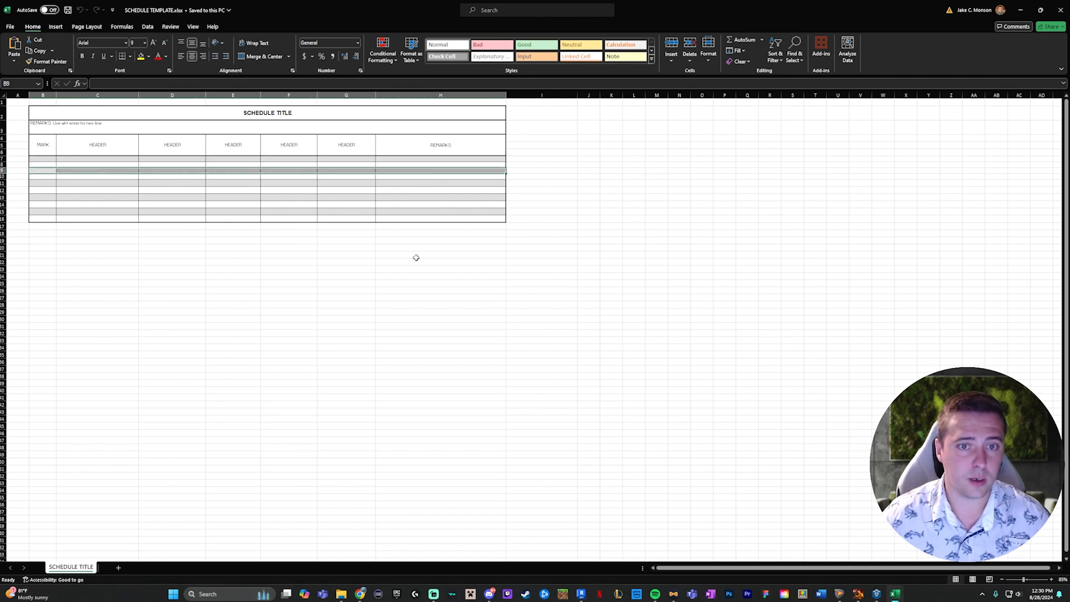
click(417, 254)
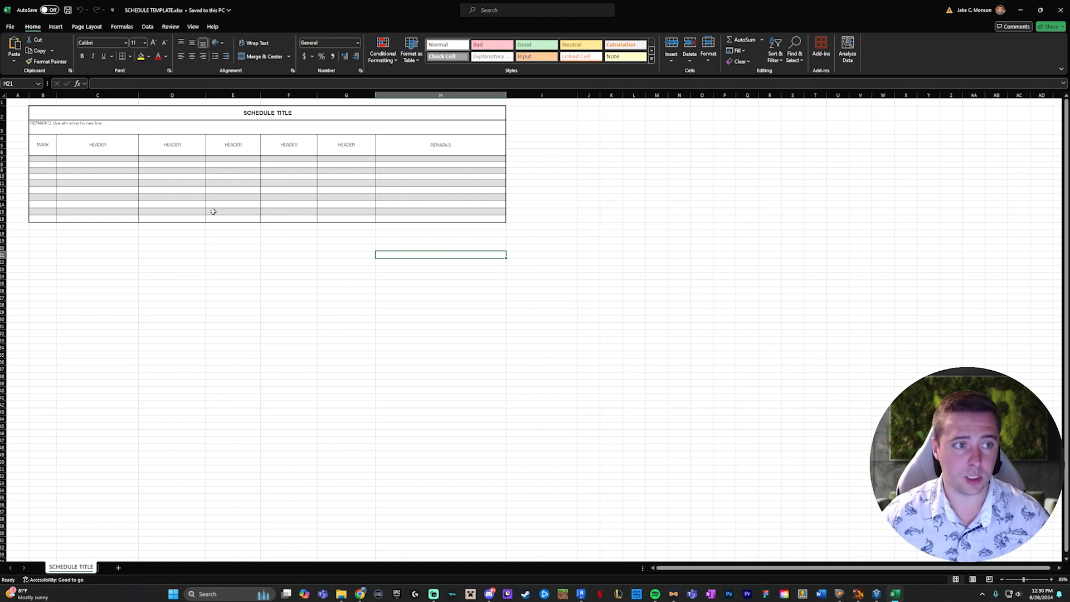
drag(52, 158, 454, 159)
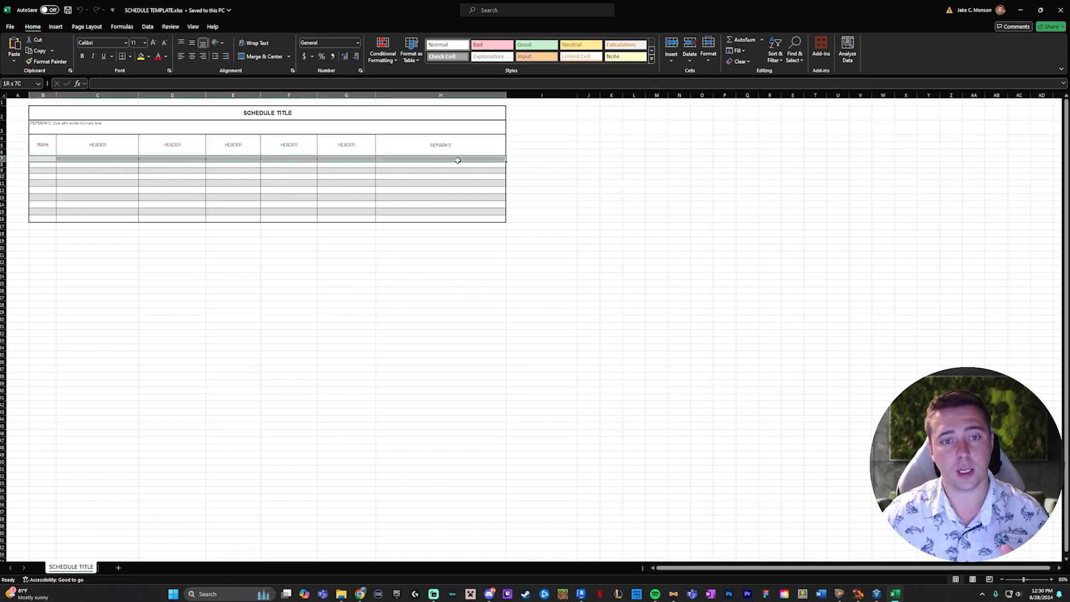
click(149, 57)
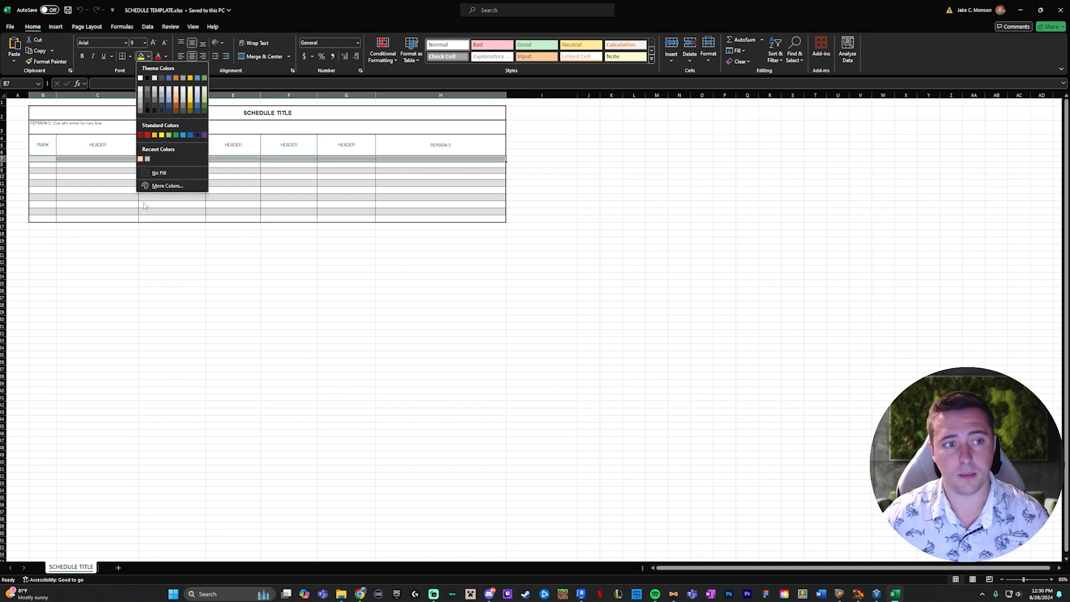
click(337, 264)
click(338, 263)
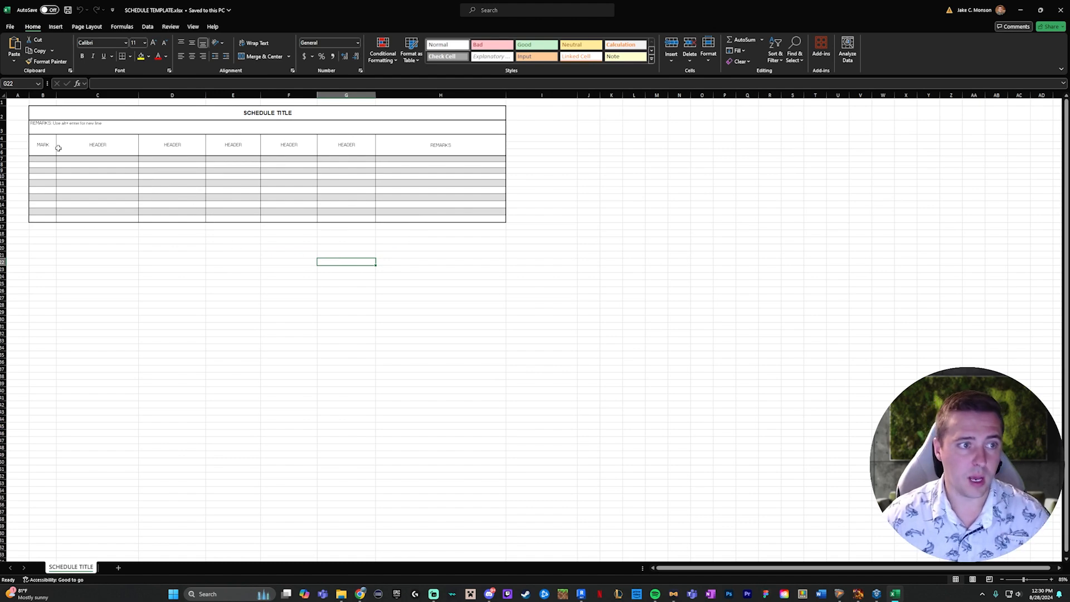
- Enter placeholder text such as "sdf" in schedule table cells B7, E11, C12, G12, H14 and H16
click(42, 165)
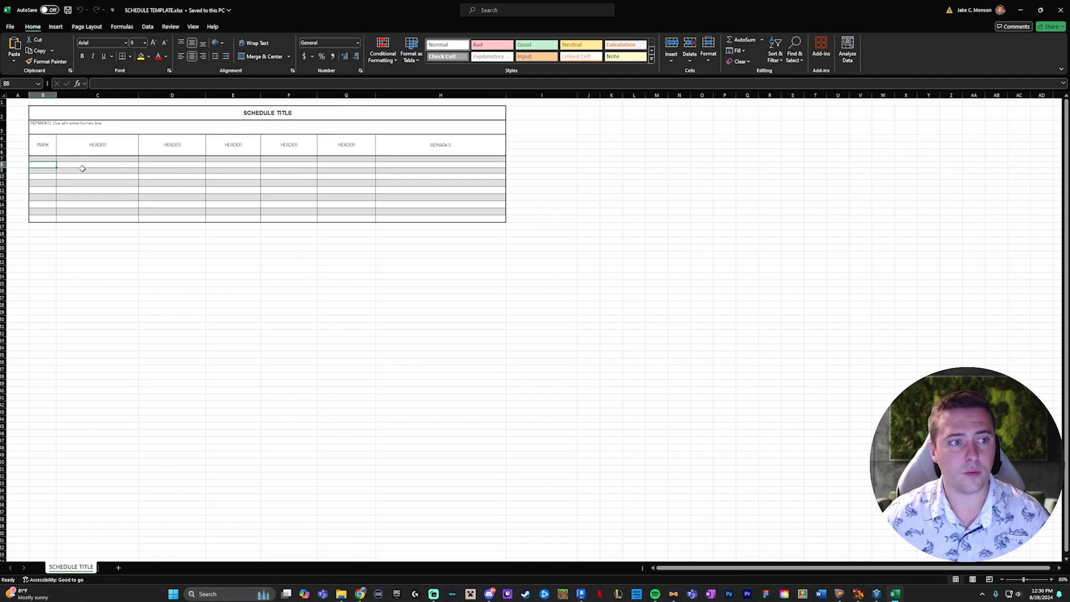
click(49, 160)
text(sdf)
click(232, 183)
text(sdfdsf)
click(117, 190)
text(sdf)
click(348, 191)
text(sdf)
click(438, 204)
click(406, 218)
- Enter "s" in D22 and "sdf" in G24, H21 and F19, outside the schedule table
text(sdf)
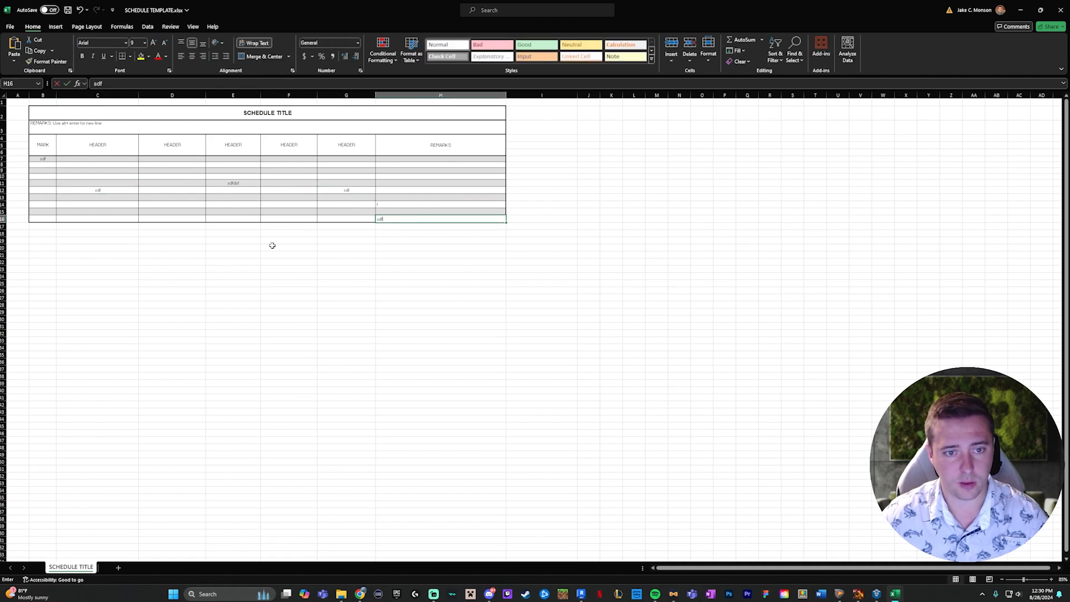
click(187, 262)
text(s)
click(325, 275)
text(sdf)
click(420, 256)
text(sdfsdf)
click(471, 254)
- Fill cells F9:F13 of the schedule table with yellow
drag(283, 169, 296, 197)
click(141, 57)
click(368, 203)
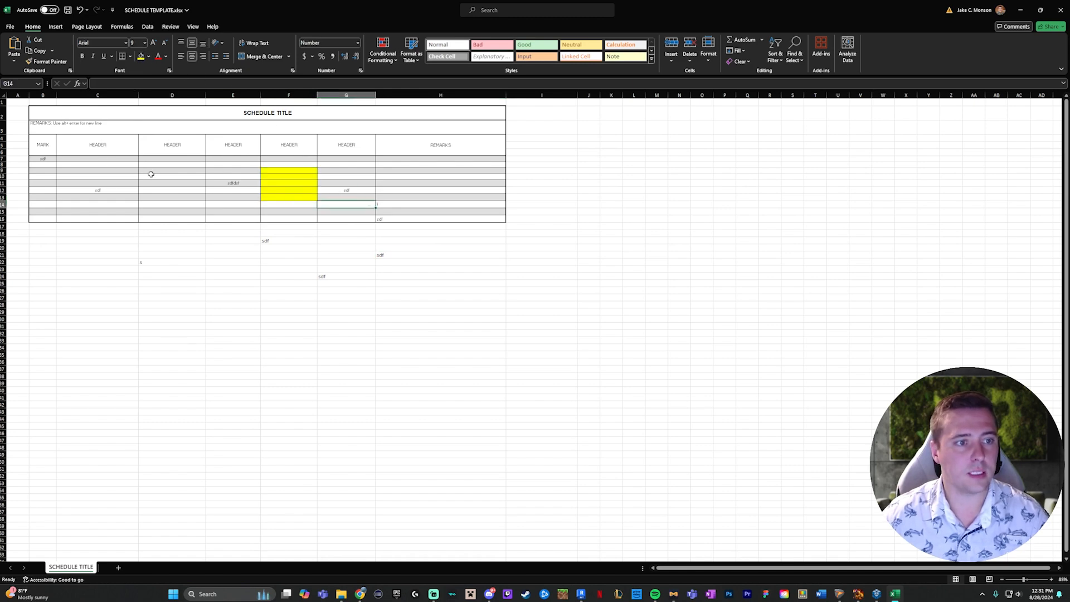
- Open the detailed border settings for cells D10:E14 and choose the thick solid line style
drag(150, 176, 246, 205)
click(131, 57)
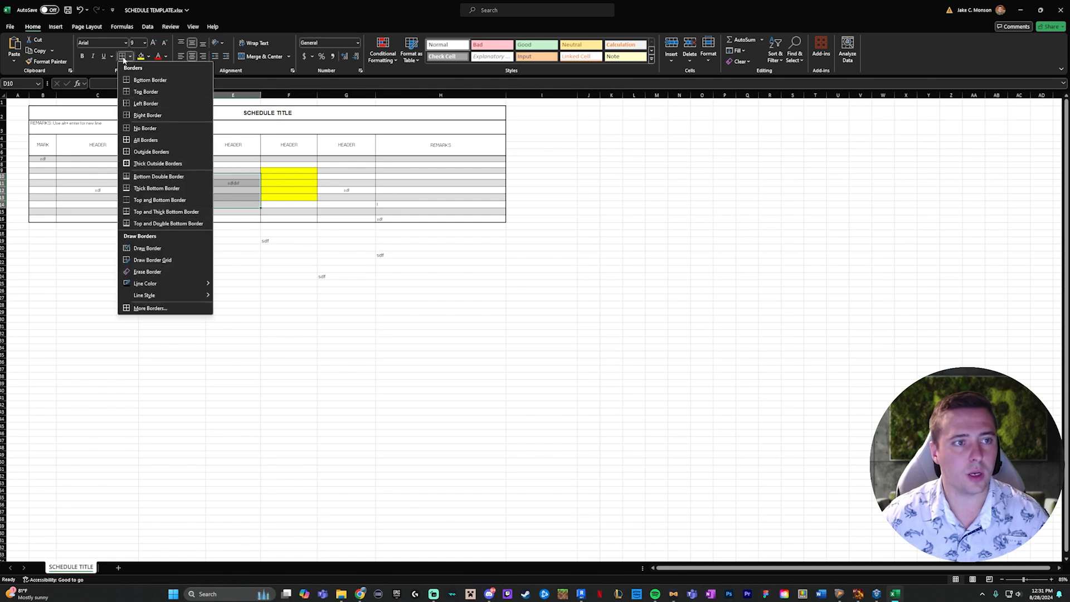
click(150, 308)
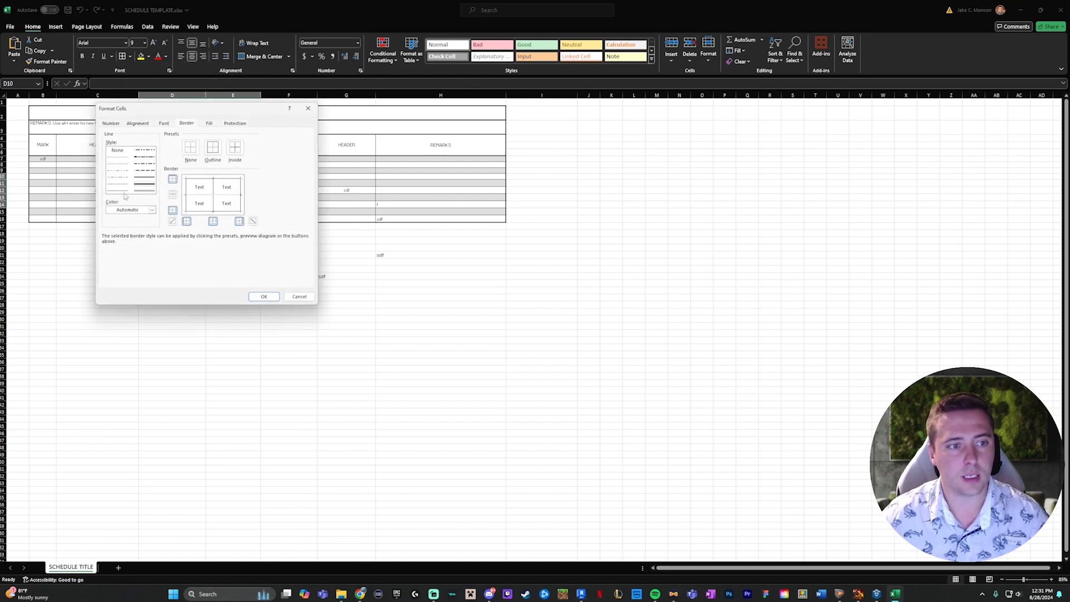
click(144, 182)
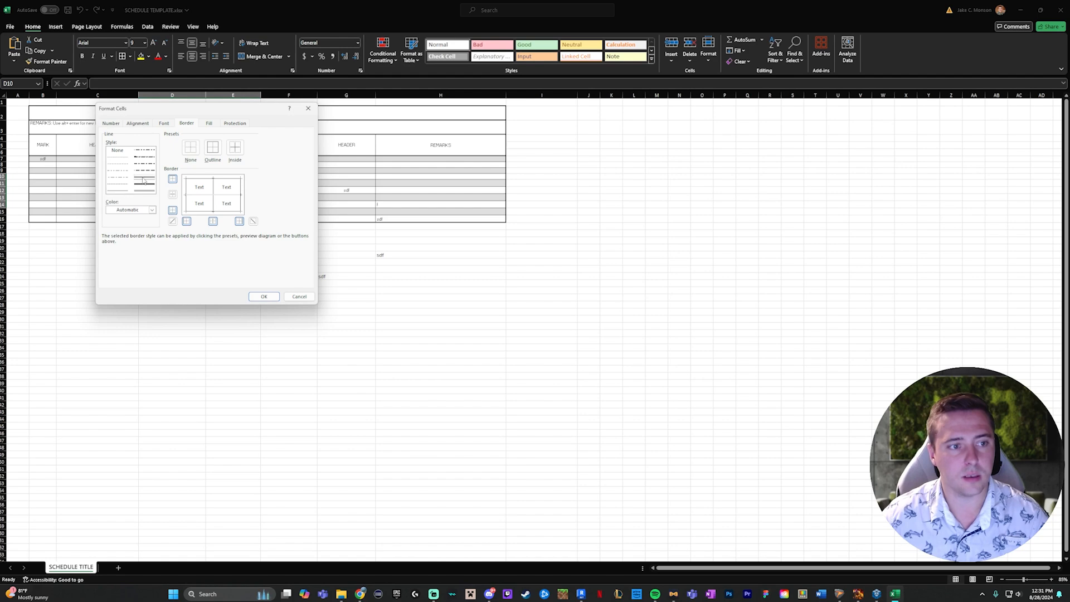
click(147, 186)
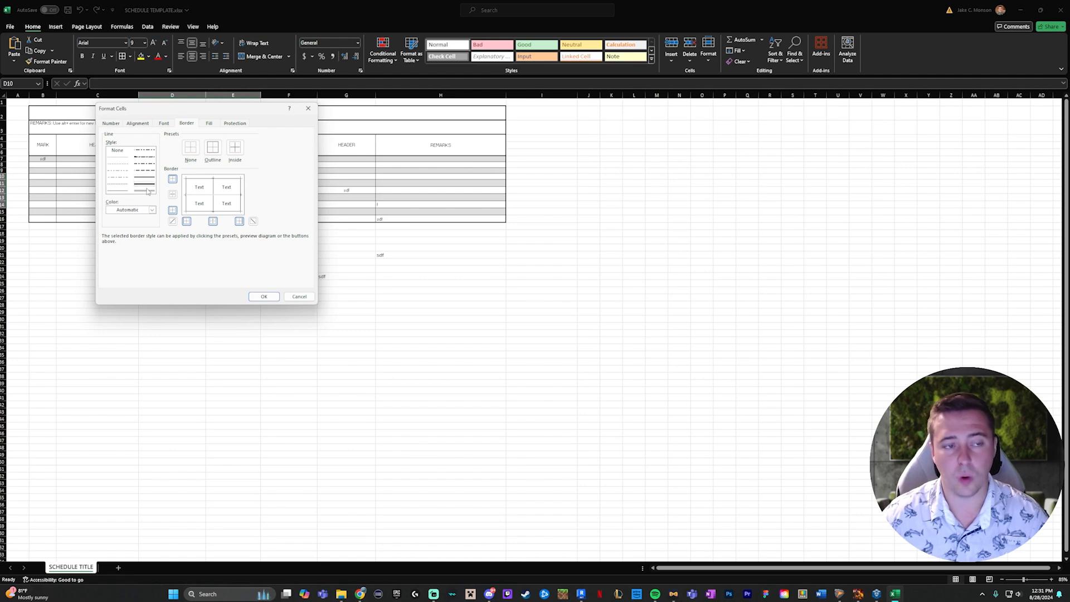
click(126, 192)
click(143, 179)
click(152, 185)
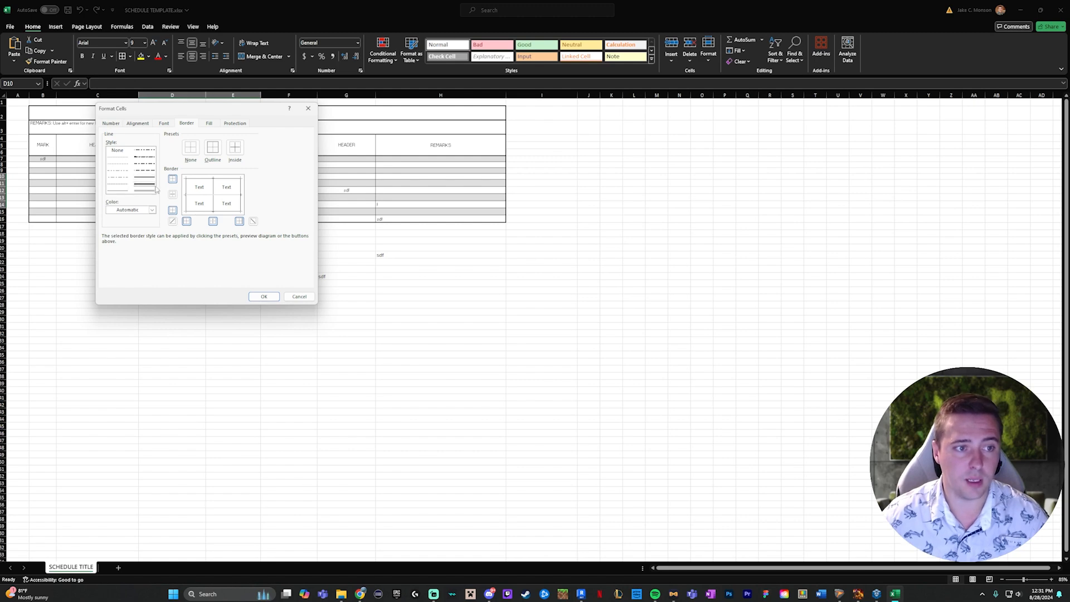
- Apply the thick line to all outer and inner borders of cells D10:E14
click(186, 190)
click(201, 178)
click(240, 189)
click(226, 210)
click(217, 204)
click(217, 205)
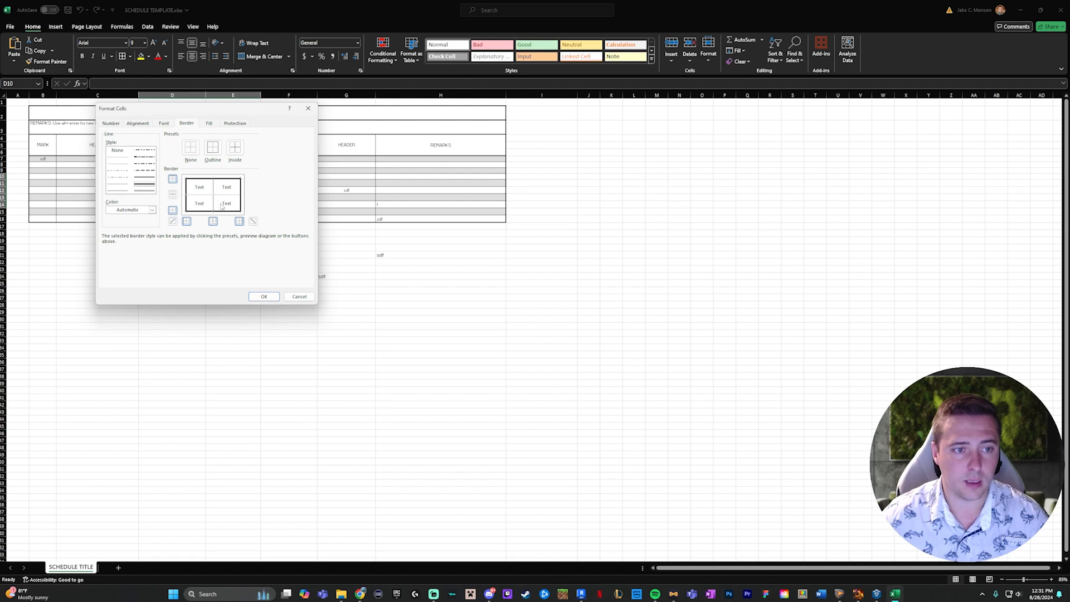
click(221, 195)
click(213, 200)
click(228, 205)
click(227, 205)
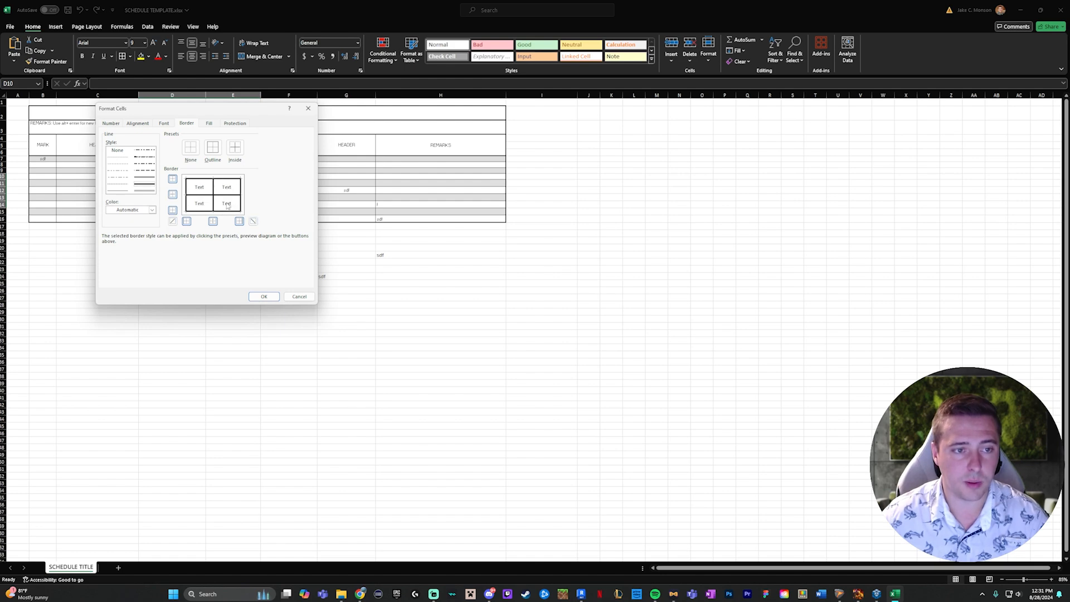
click(265, 297)
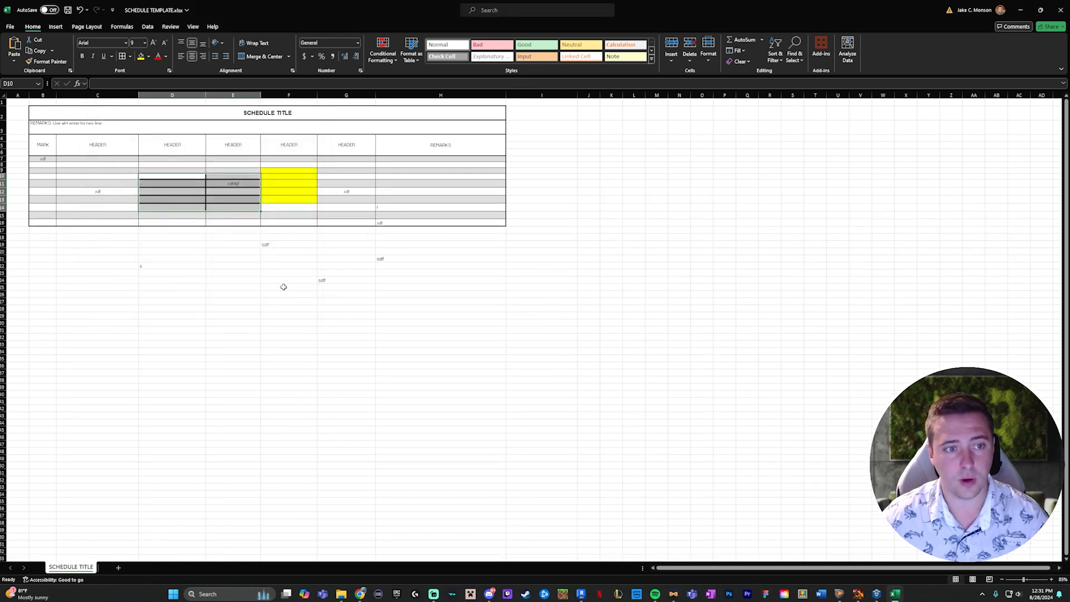
click(246, 287)
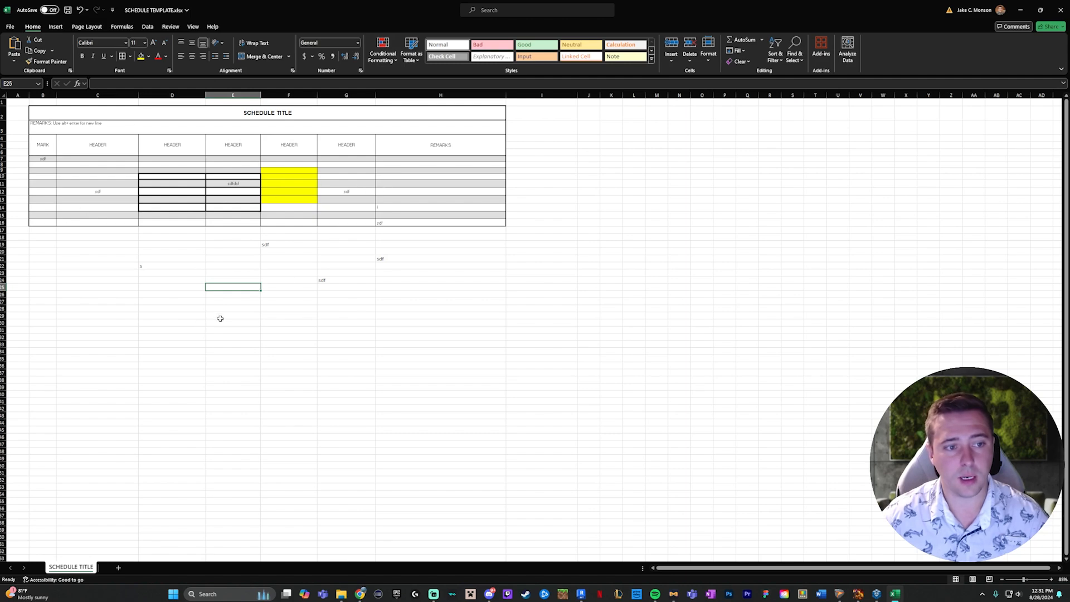
- Save the workbook as SCHEDULE TEMPLATE.xlsx on the Desktop and close it
click(64, 12)
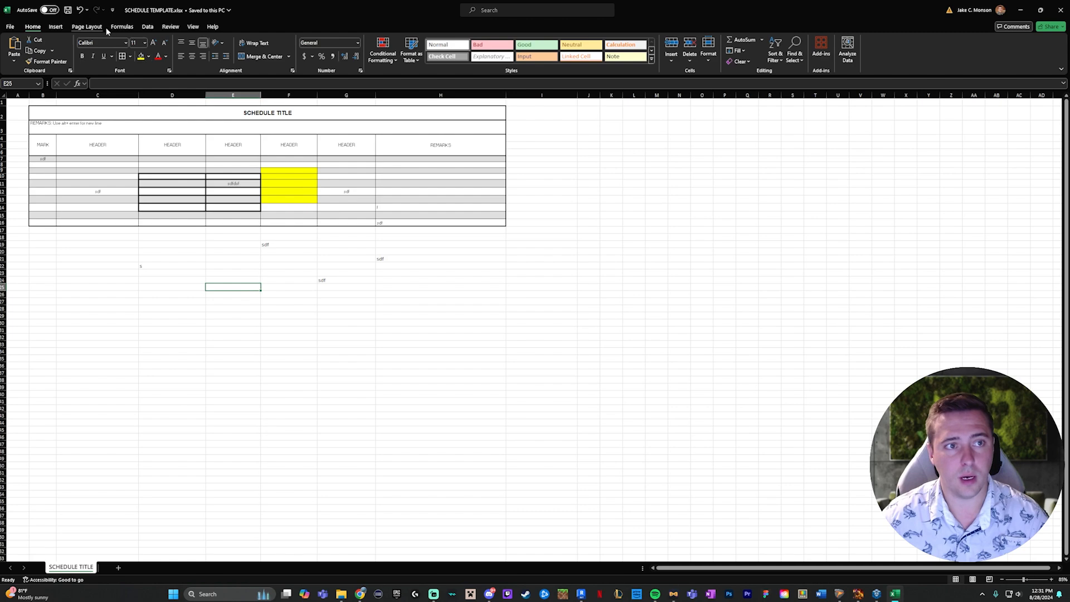
click(10, 27)
click(28, 172)
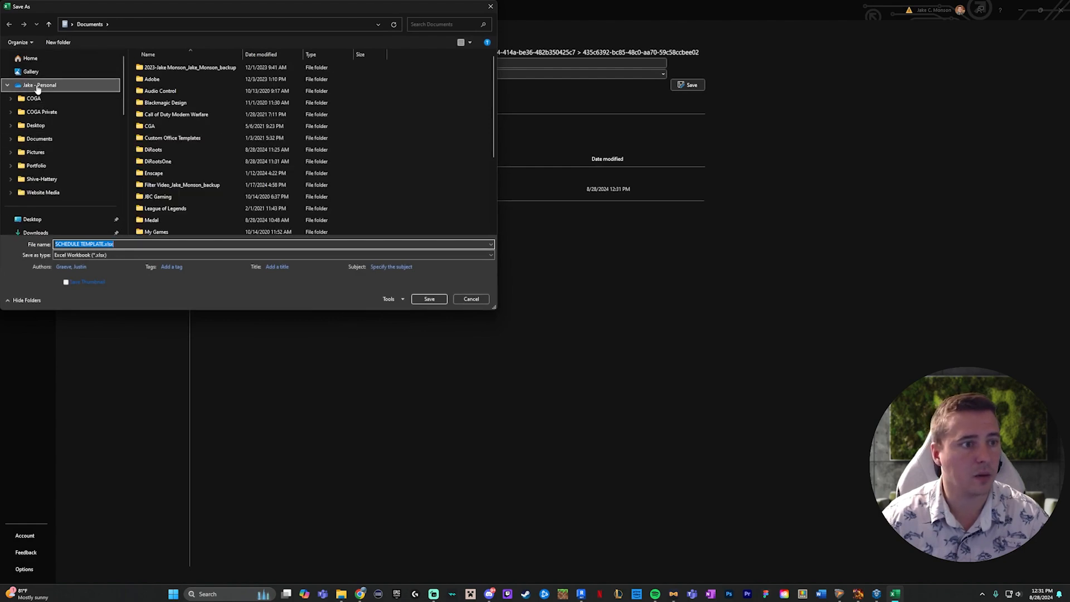
click(32, 219)
click(345, 245)
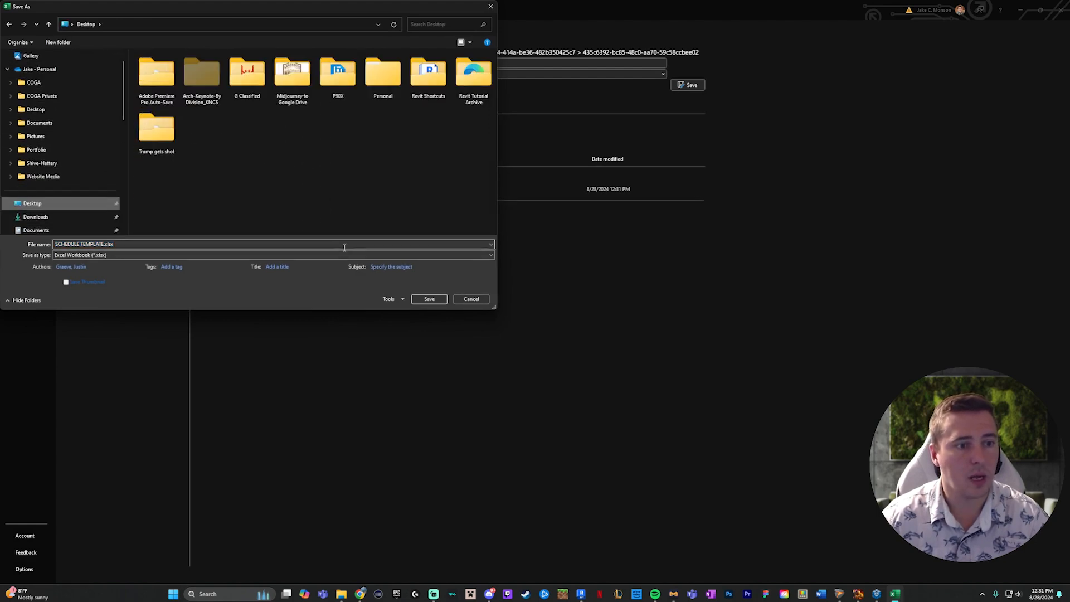
click(430, 298)
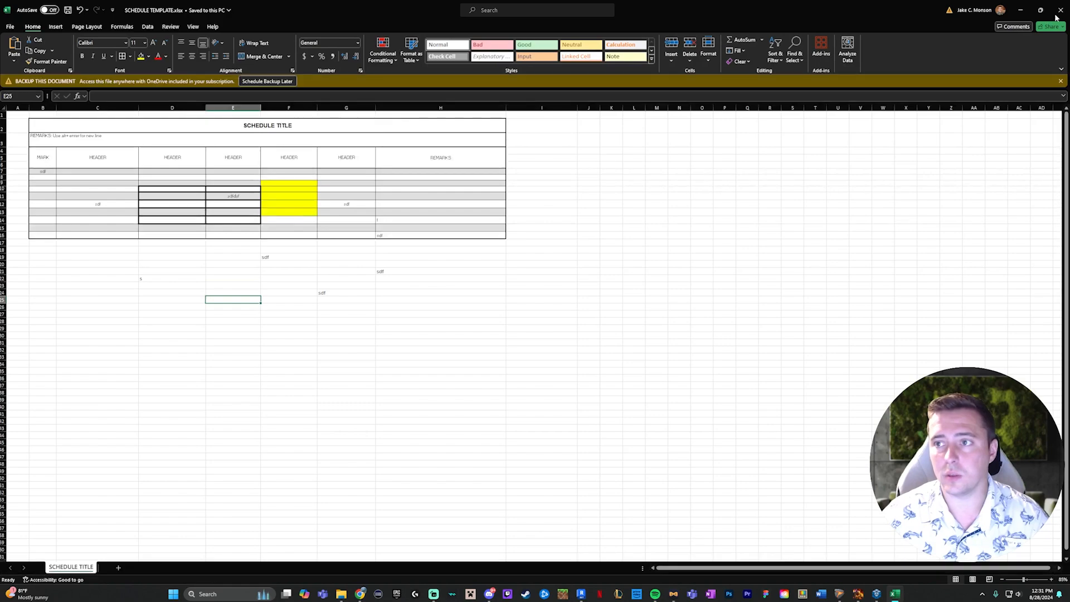
click(1060, 10)
- Return to the sheet in Revit and minimize the UNIFI library window
click(715, 203)
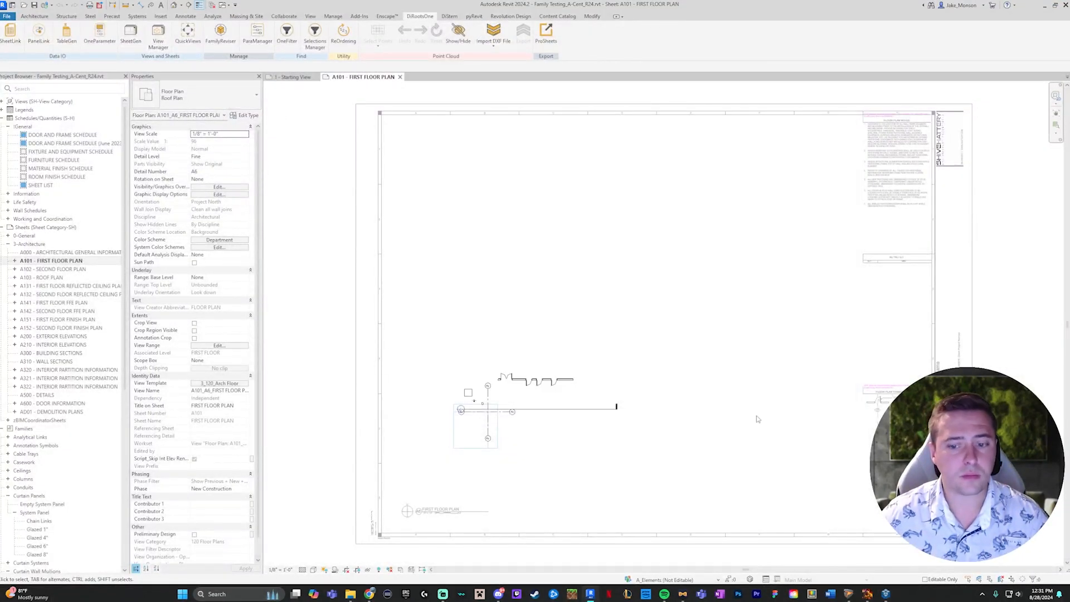
click(886, 594)
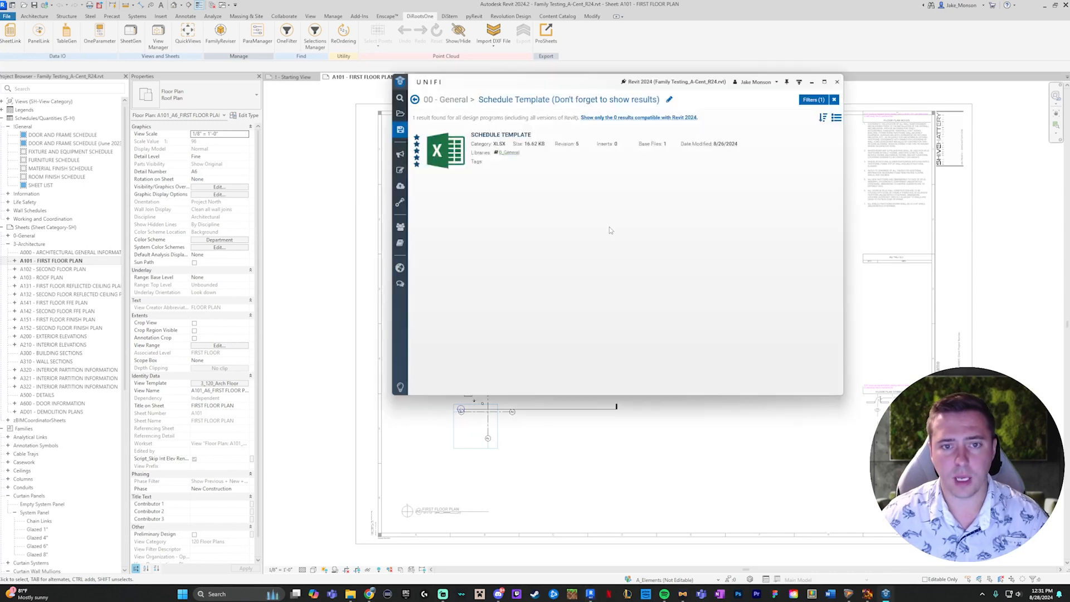
click(815, 83)
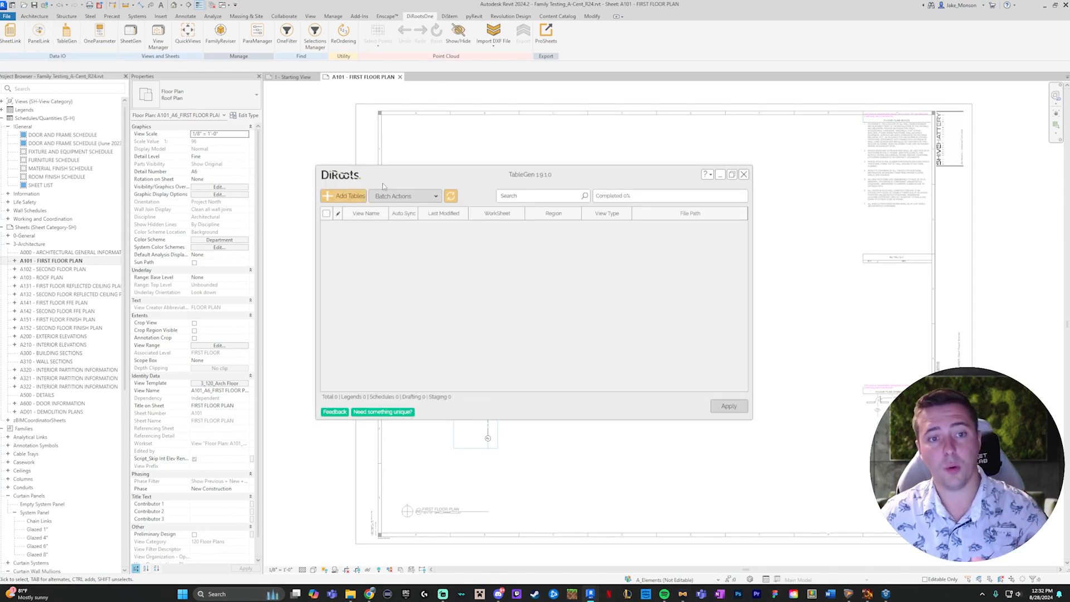
double_click(534, 178)
double_click(534, 178)
double_click(534, 177)
double_click(534, 177)
double_click(534, 177)
double_click(534, 178)
drag(571, 180, 606, 105)
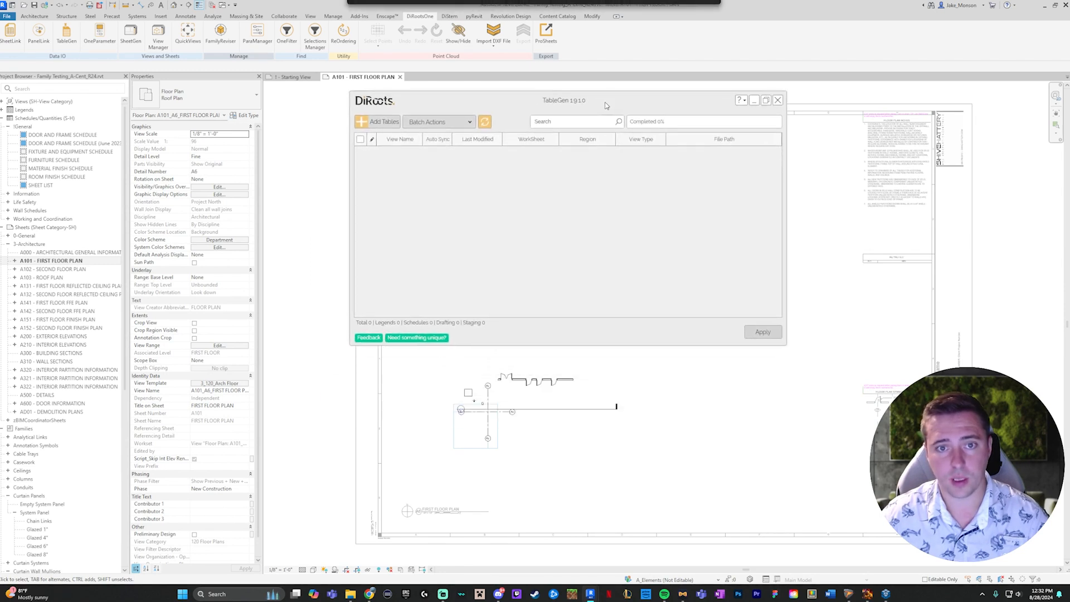
double_click(561, 104)
middle_drag(695, 251, 660, 238)
double_click(582, 101)
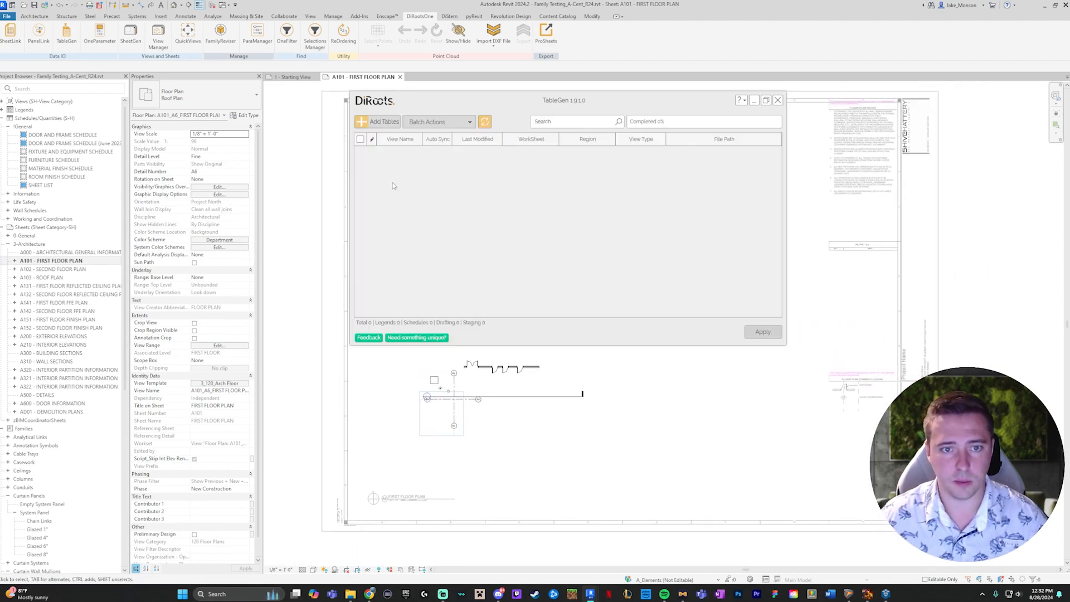
- Start adding a table in TableGen, load SCHEDULE TEMPLATE.xlsx from the Desktop as its Excel file, and check the worksheet choices
click(376, 122)
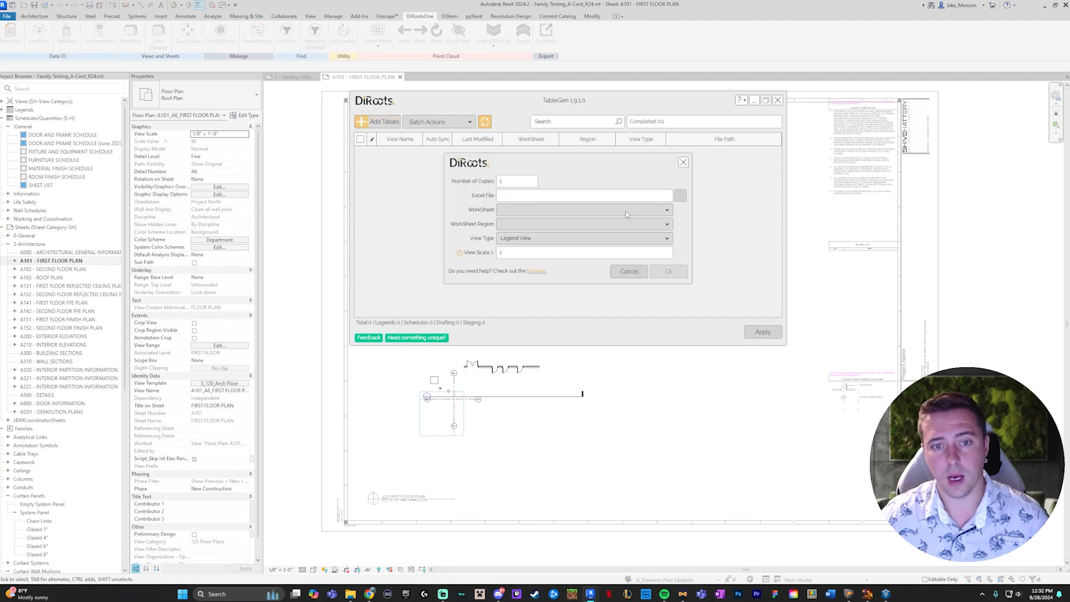
click(680, 195)
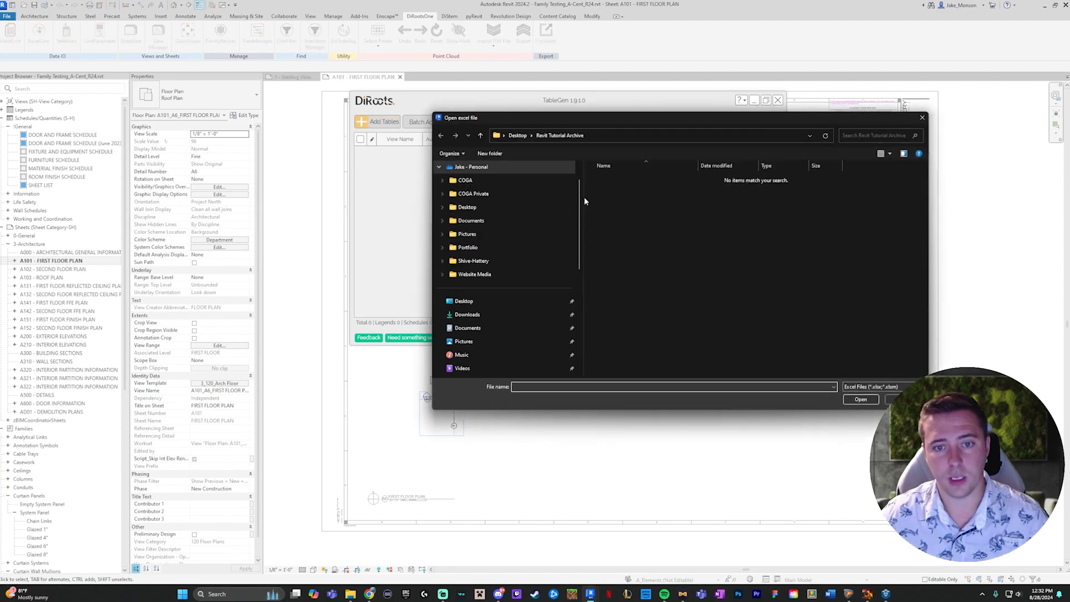
scroll(487, 223, down, 5)
scroll(476, 311, up, 5)
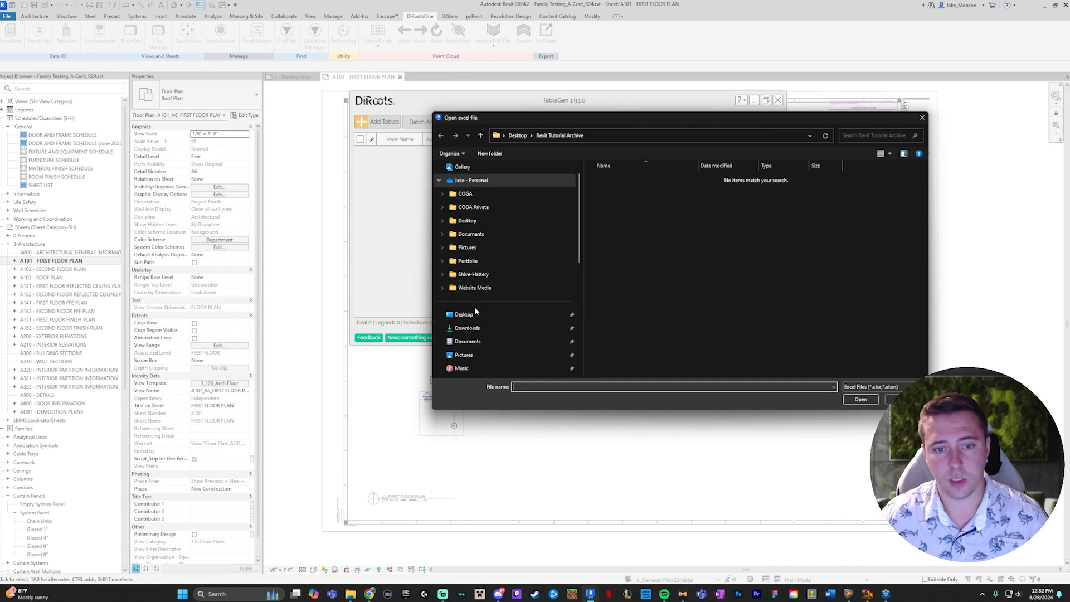
scroll(476, 311, up, 1)
click(466, 330)
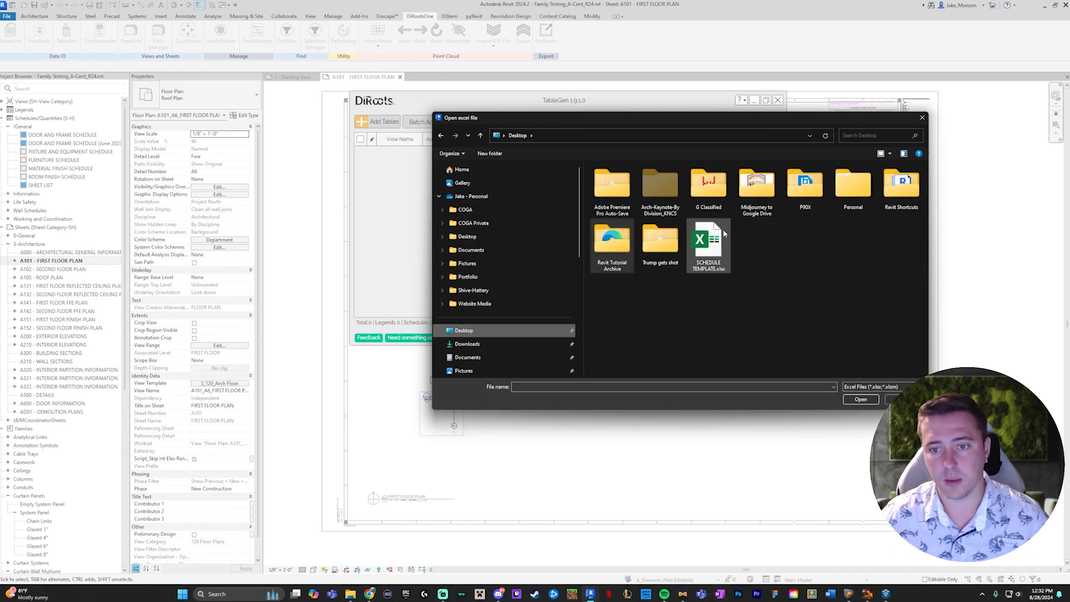
click(723, 233)
click(871, 400)
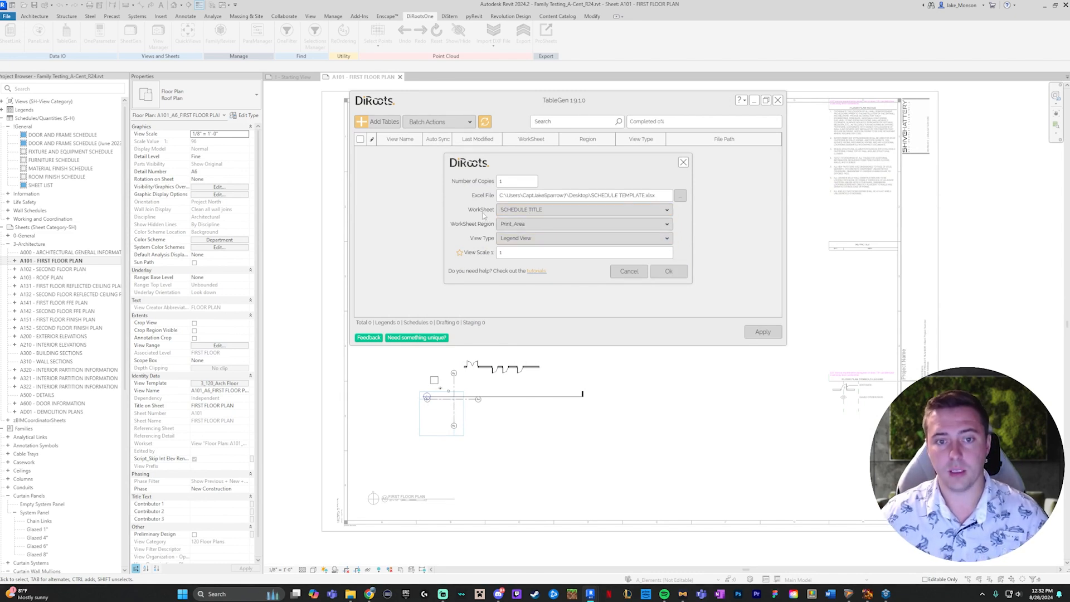
click(518, 210)
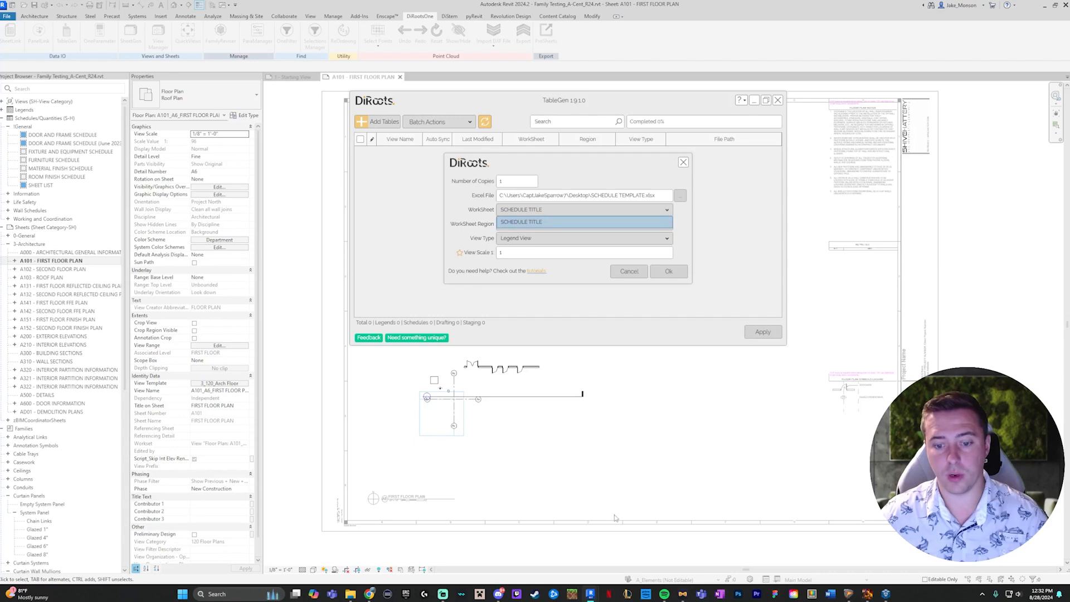
click(727, 331)
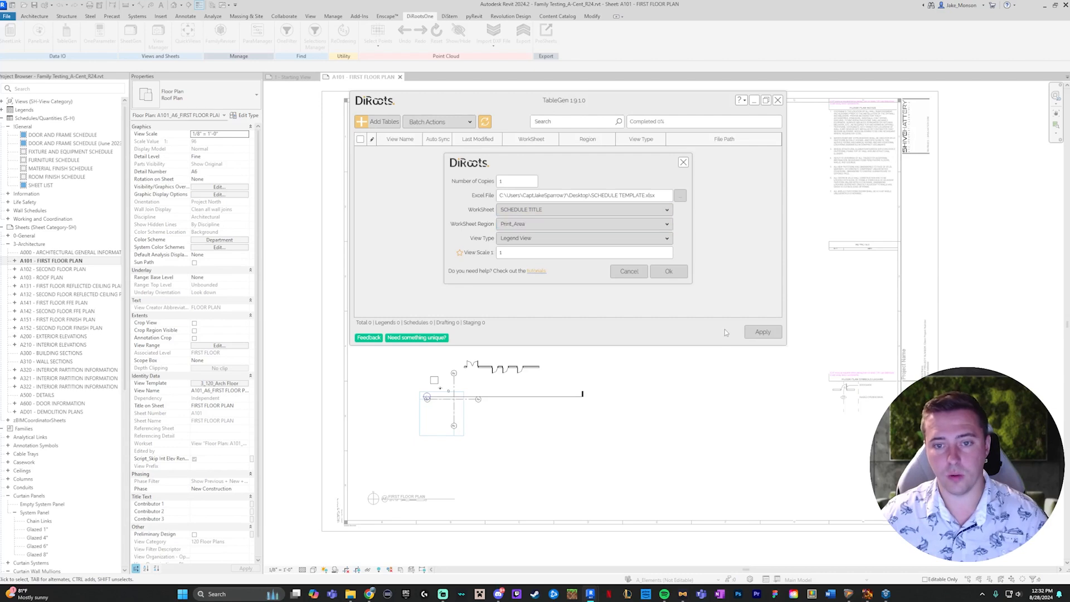
- Add the table from the Print_Area region of the SCHEDULE TITLE worksheet as a Legend View
click(514, 224)
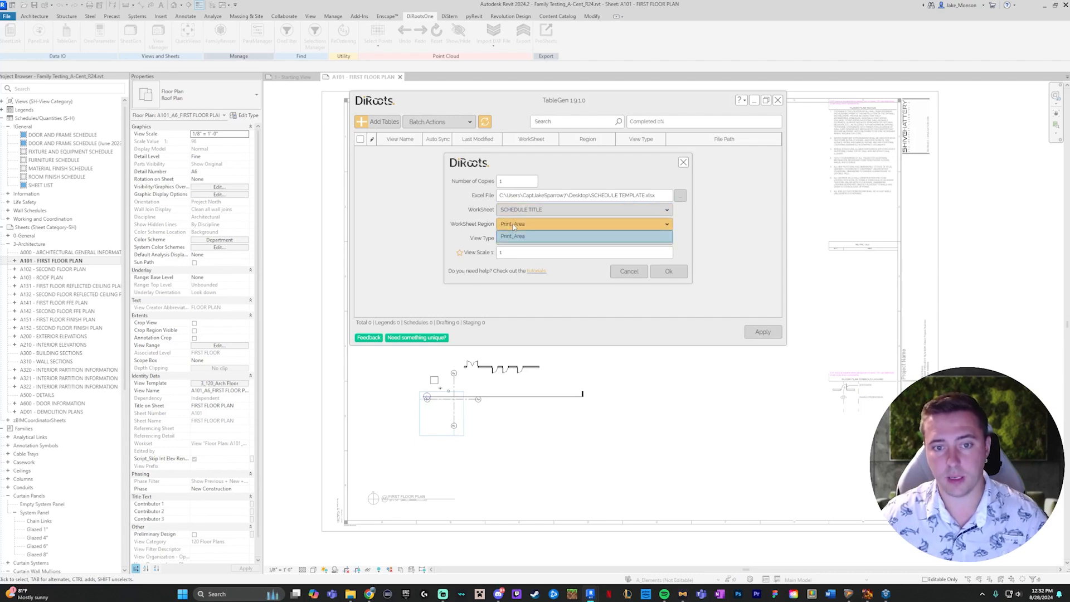
click(517, 239)
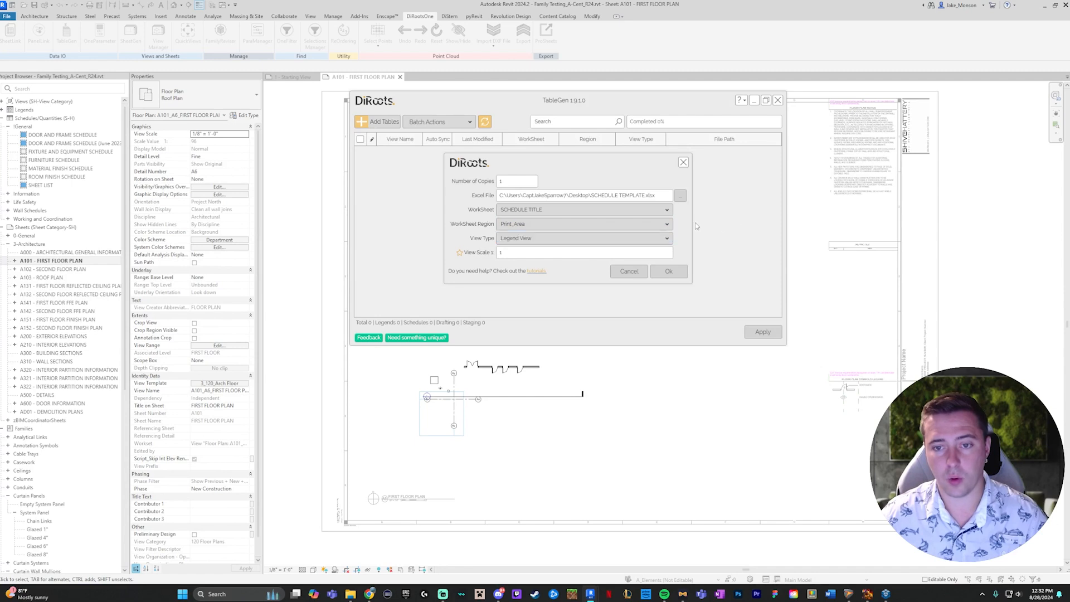
click(545, 244)
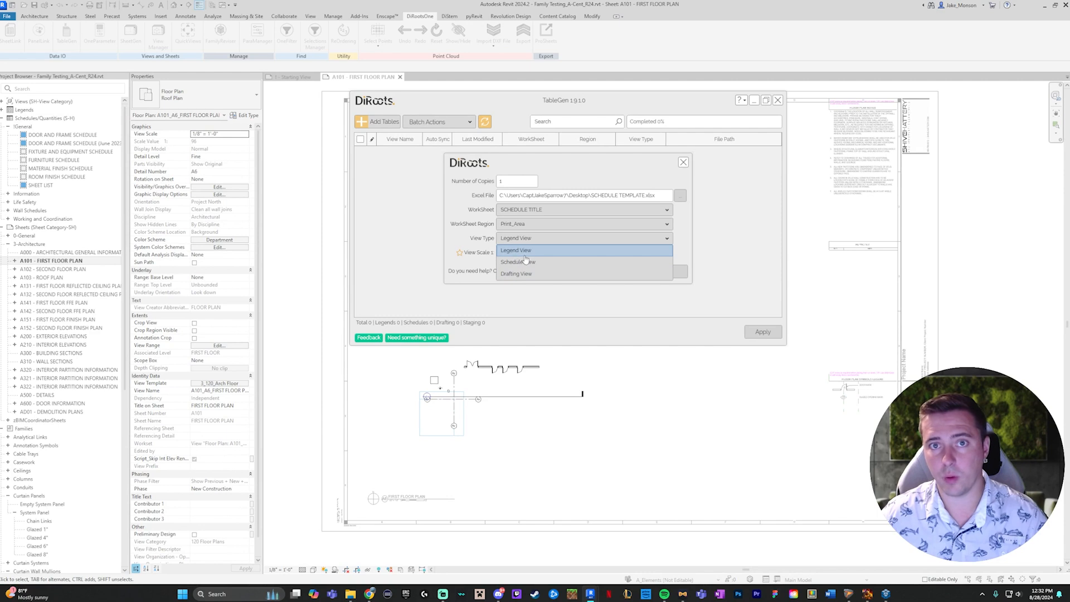
click(532, 251)
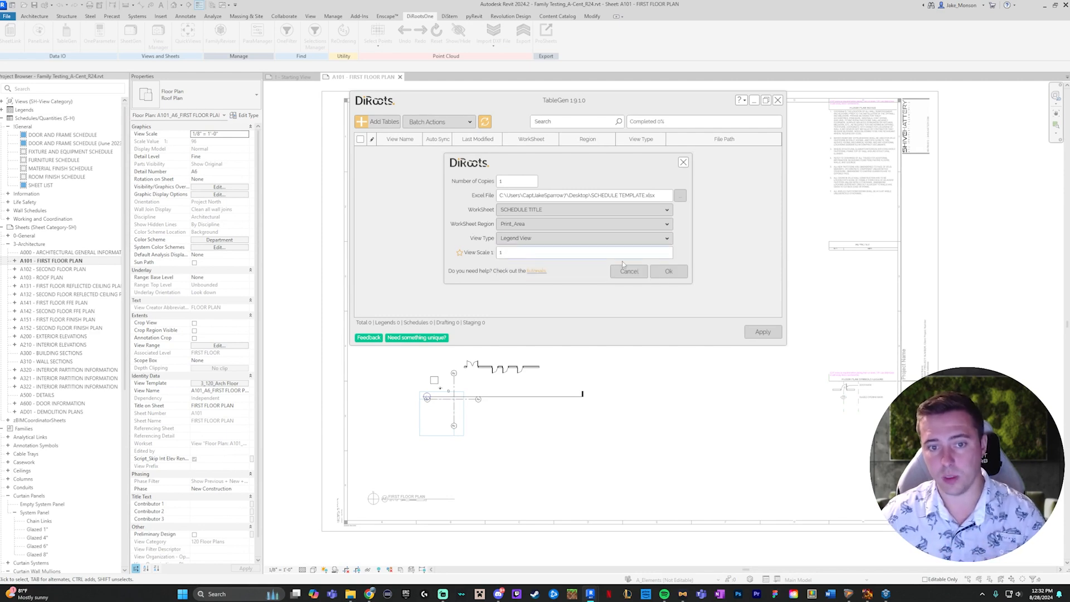
click(664, 272)
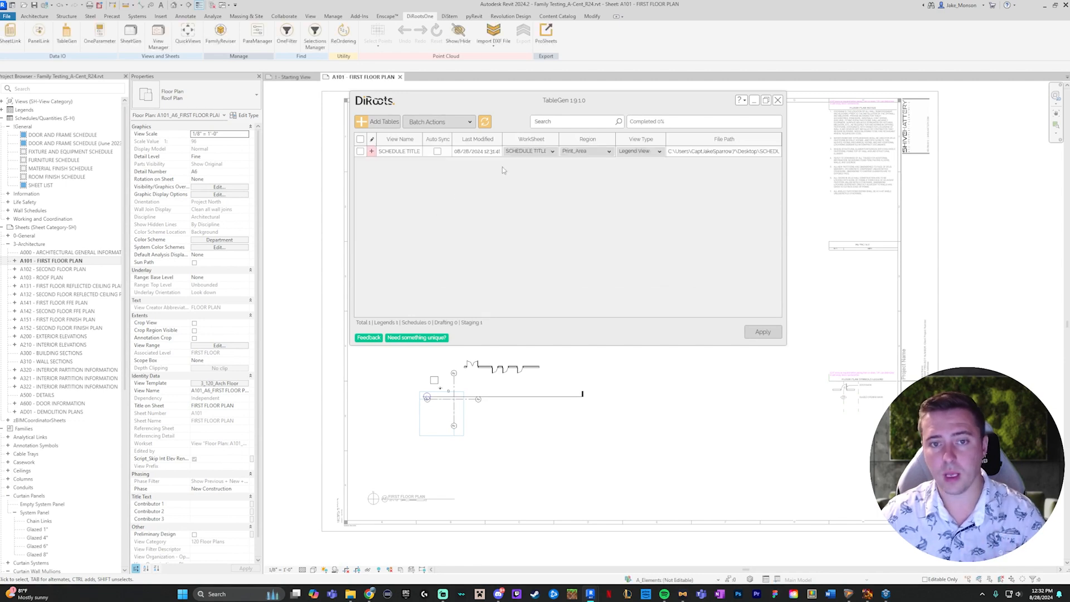
- Add three more copies of the table from SCHEDULE TEMPLATE.xlsx on the Desktop, using Print_Area and Legend View
click(377, 121)
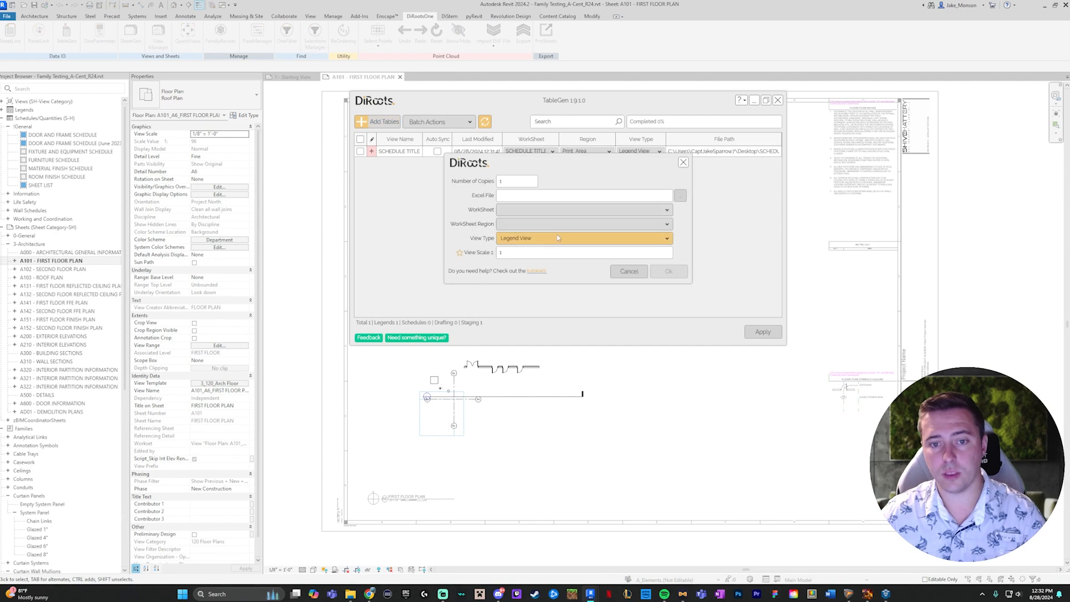
double_click(521, 184)
text(3)
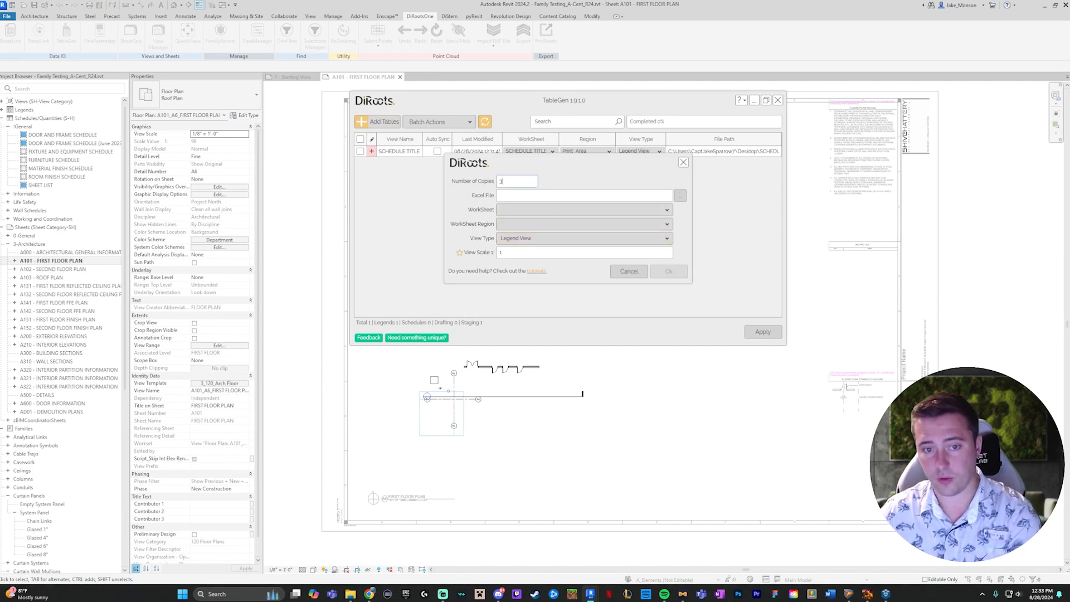
click(680, 196)
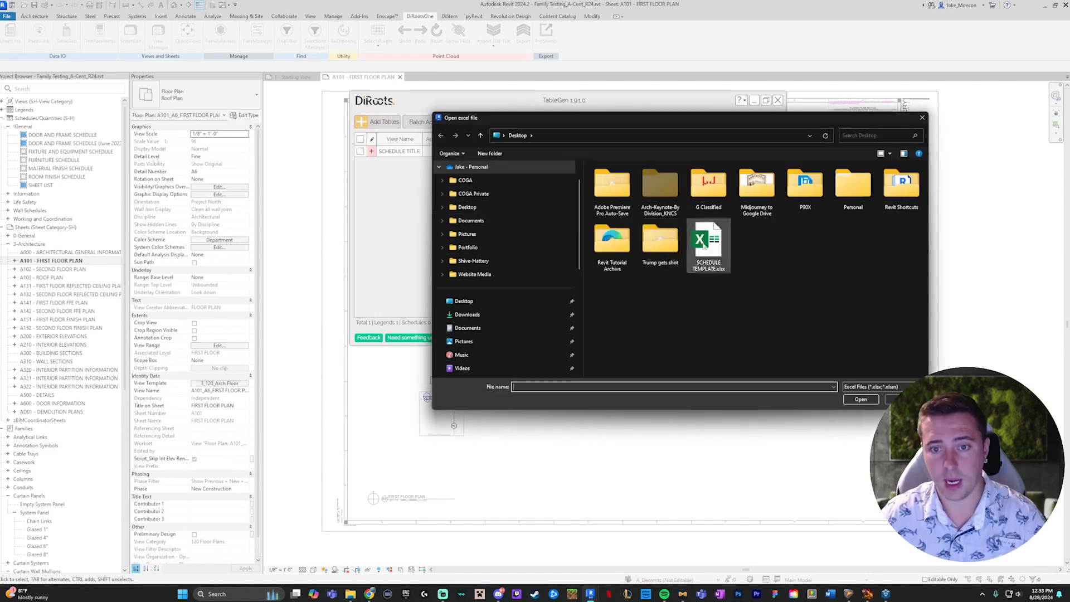
click(854, 399)
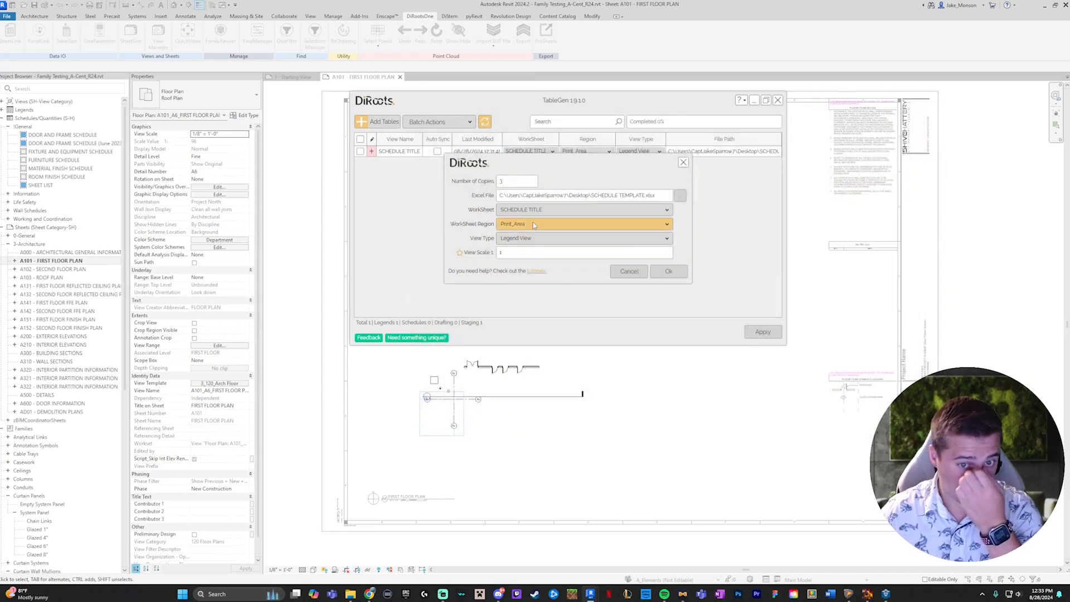
click(668, 271)
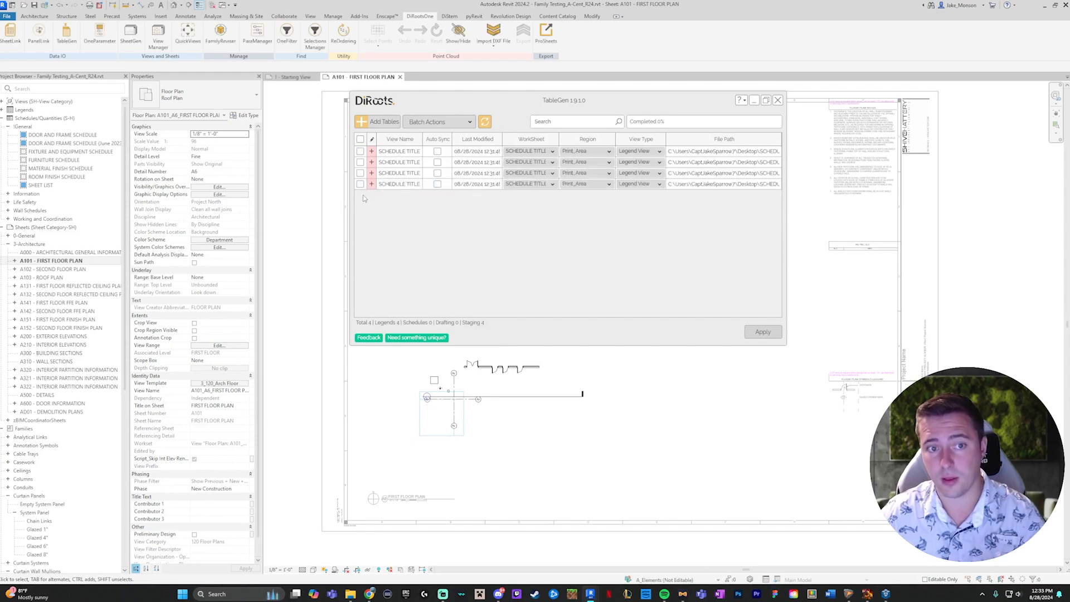
- Delete the first table entry from the TableGen list
click(360, 151)
click(461, 121)
click(438, 192)
click(580, 234)
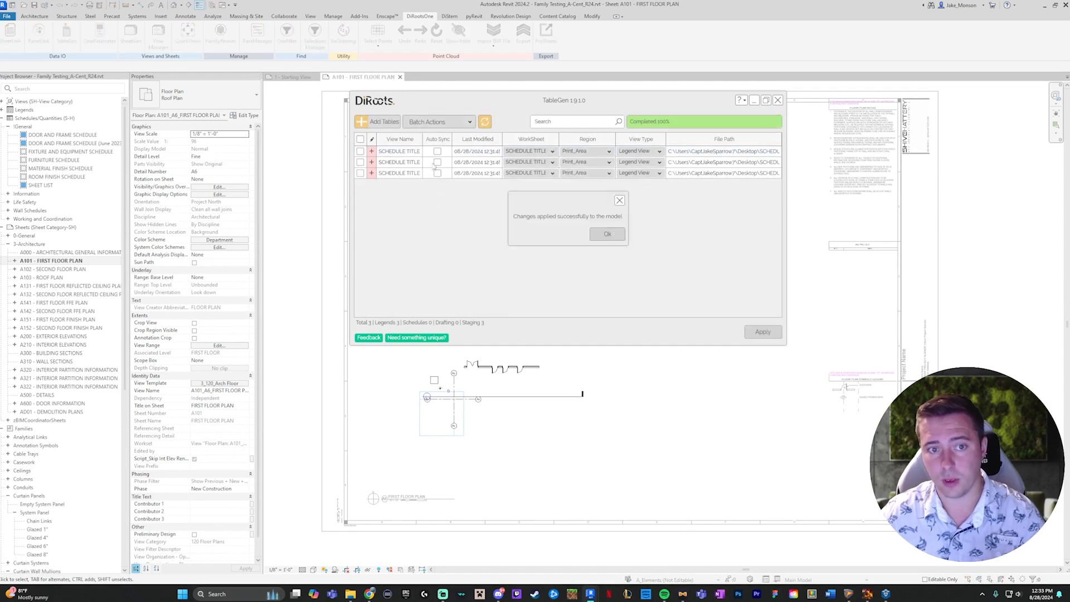
click(619, 200)
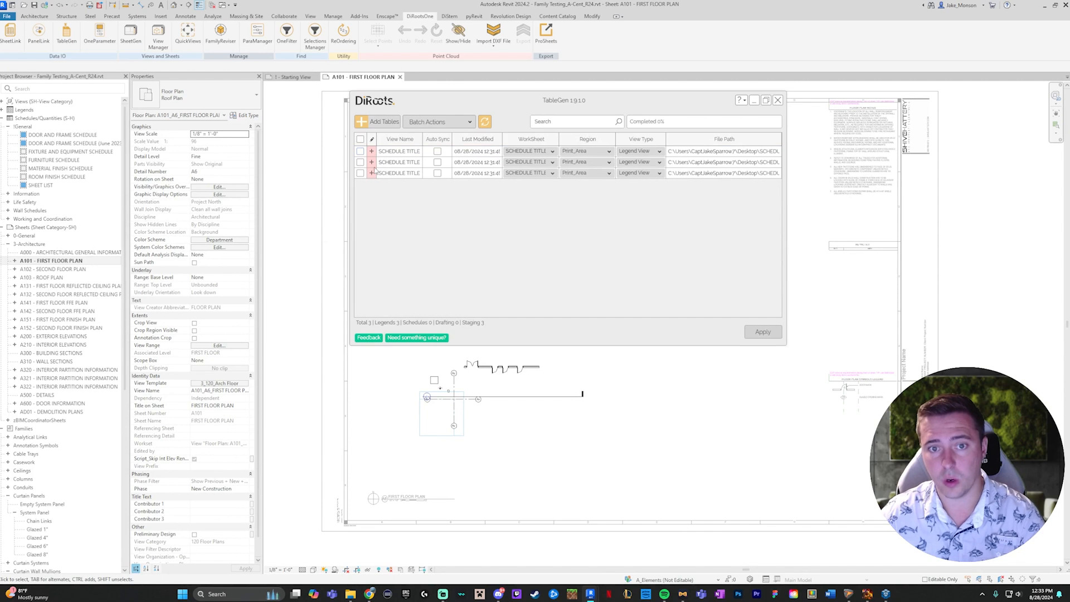
- Change the first table's view type to Schedule View and the second table's to Drafting View
click(659, 151)
click(652, 166)
click(660, 162)
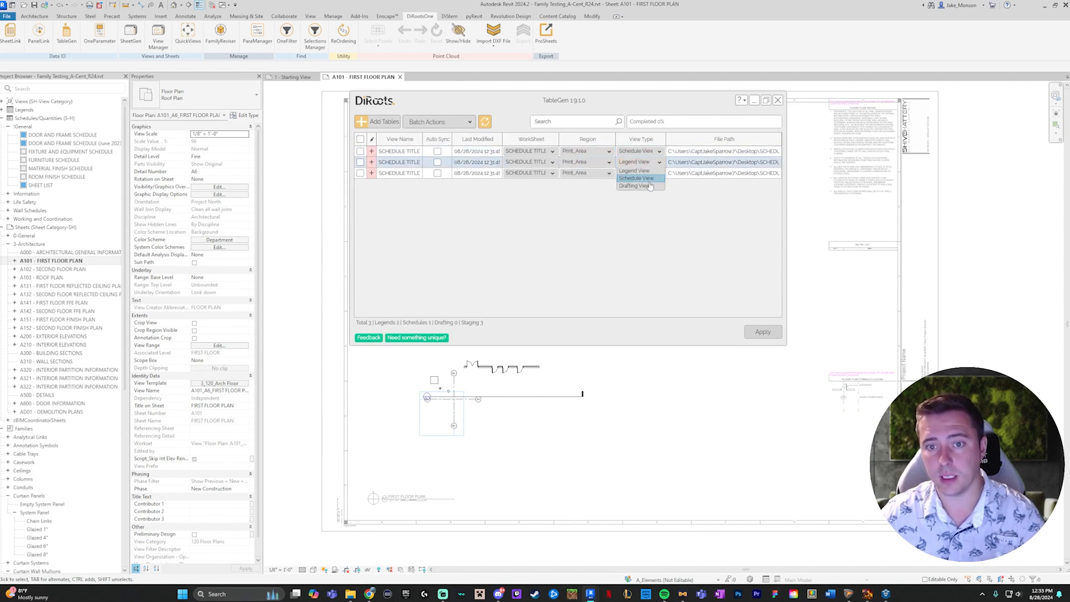
click(650, 178)
click(616, 270)
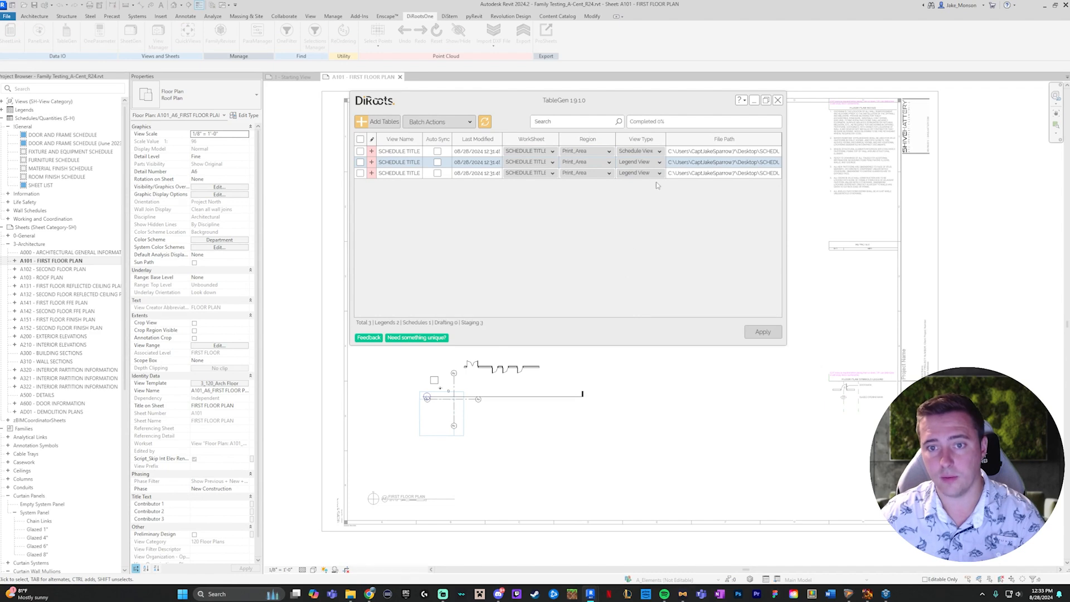
click(659, 162)
click(642, 184)
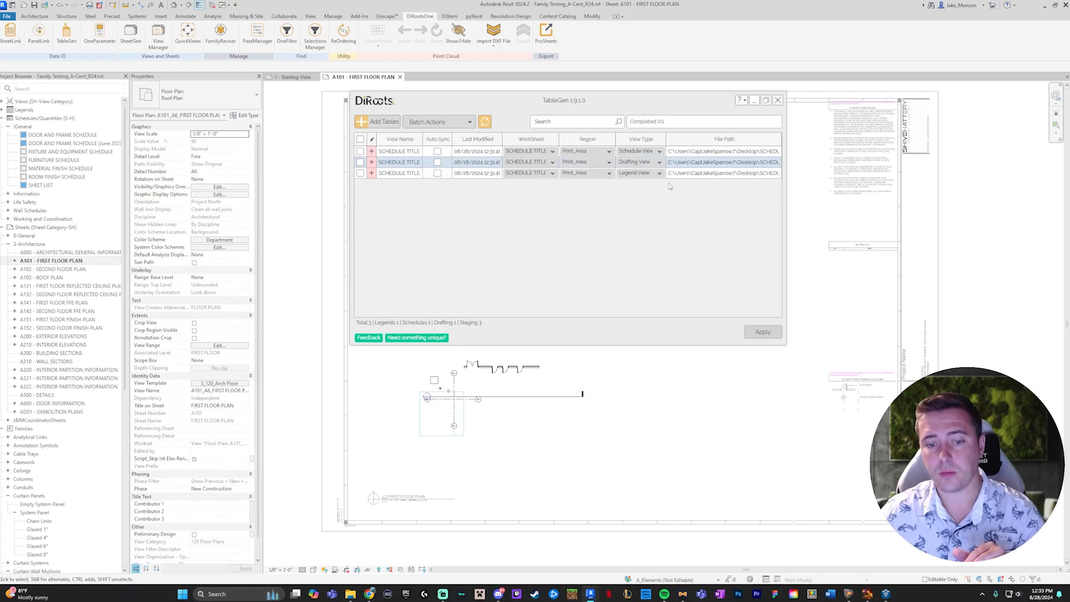
- Check the region choices for the first table and the available batch actions
click(608, 151)
click(571, 212)
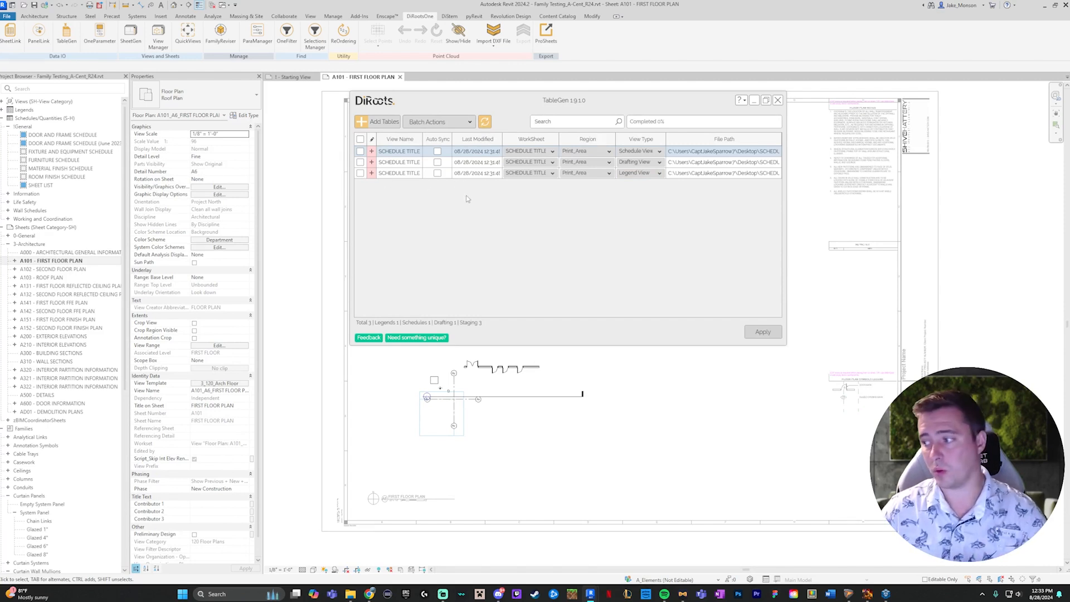
click(466, 126)
click(553, 207)
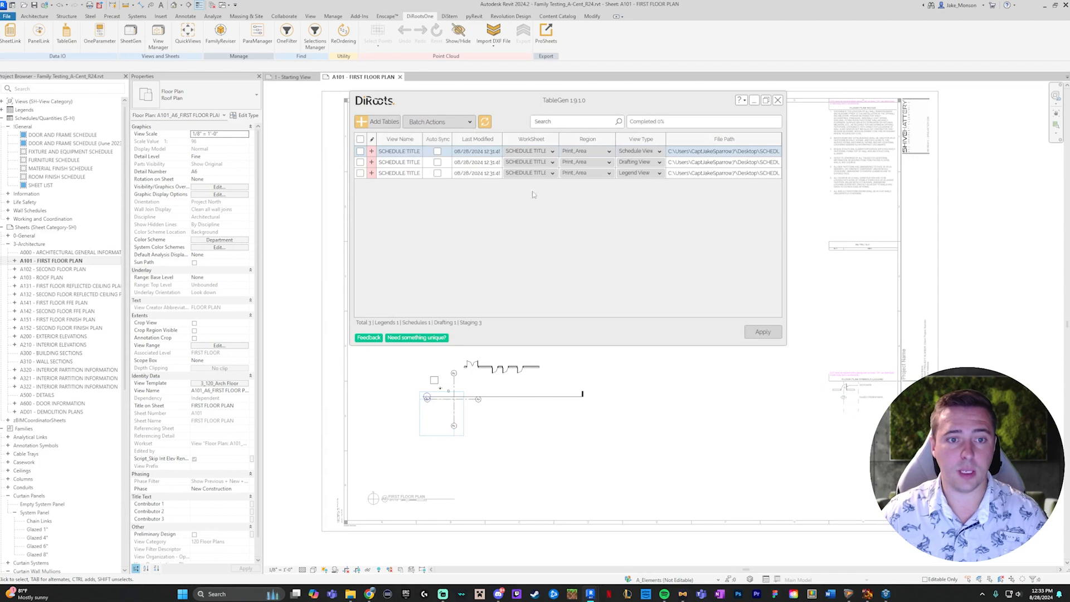
- Mark the first table and open its source workbook in Excel
click(360, 151)
right_click(405, 154)
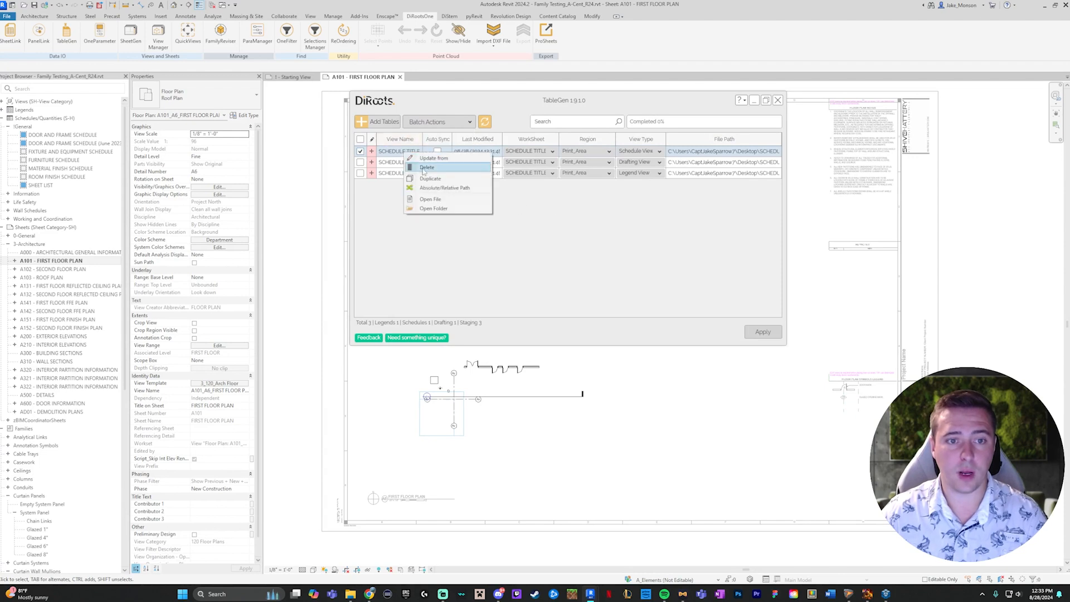
click(440, 200)
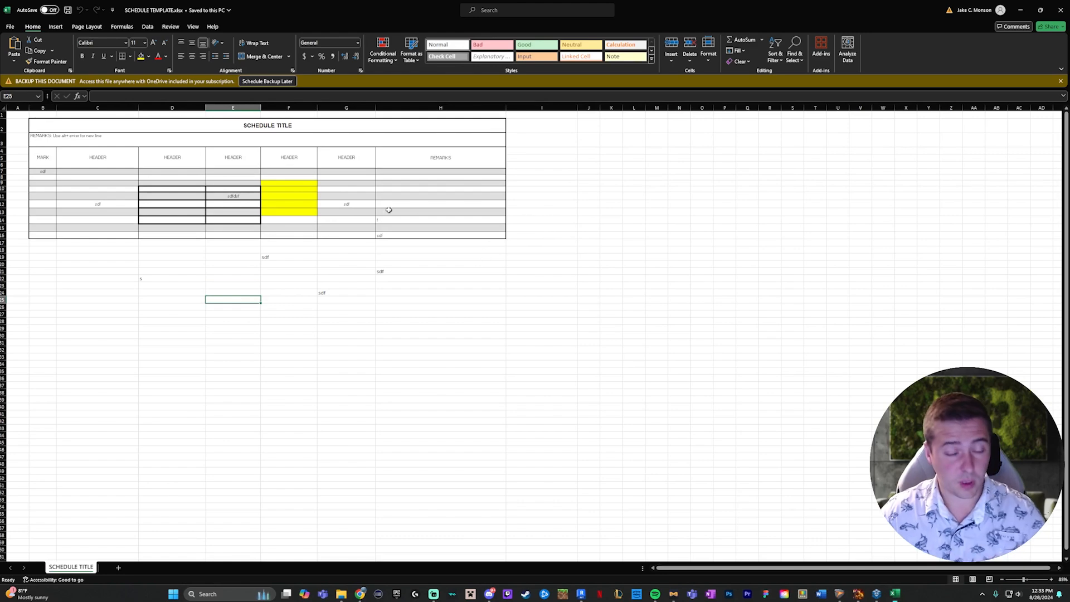
- Name the cell range B2:H24 with a first name followed by _Print_Area
mouse_move(44, 123)
mouse_down()
mouse_move(232, 274)
mouse_move(239, 299)
mouse_move(262, 294)
mouse_up()
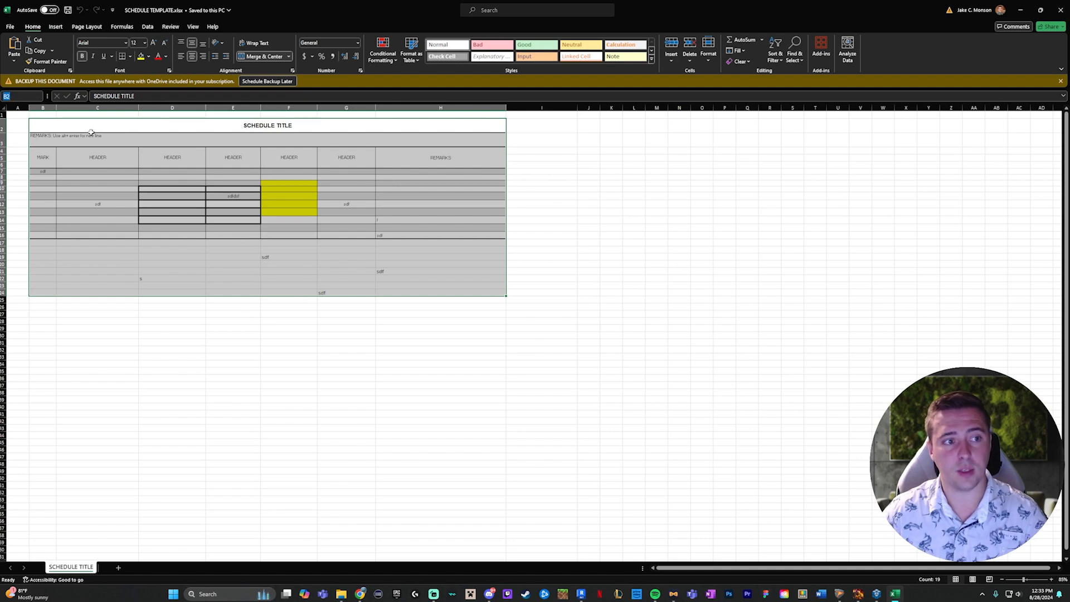
click(17, 97)
text(Jake_Print_Area)
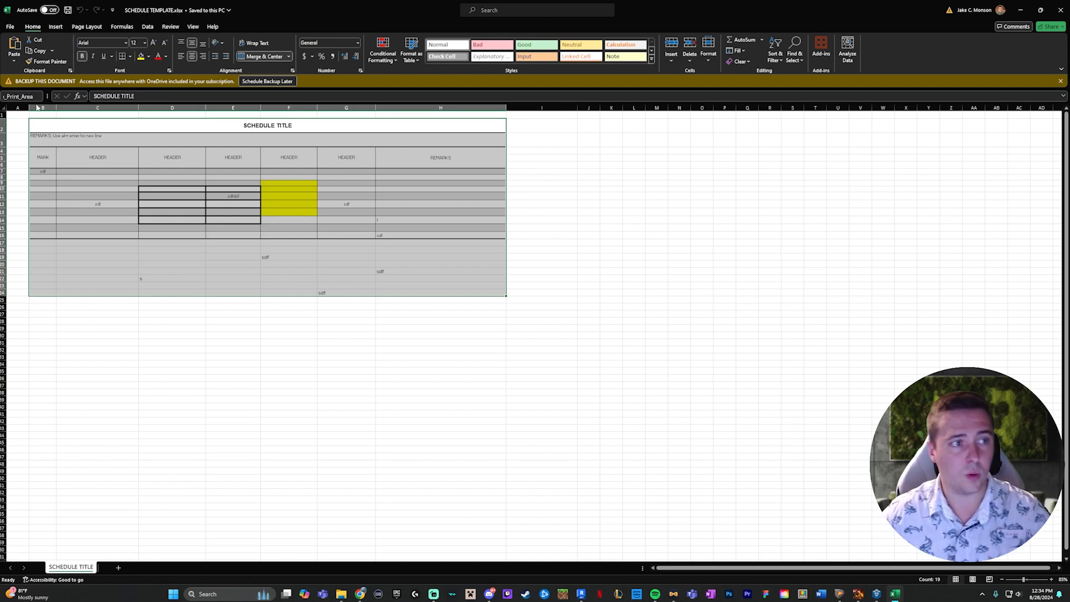
key(Return)
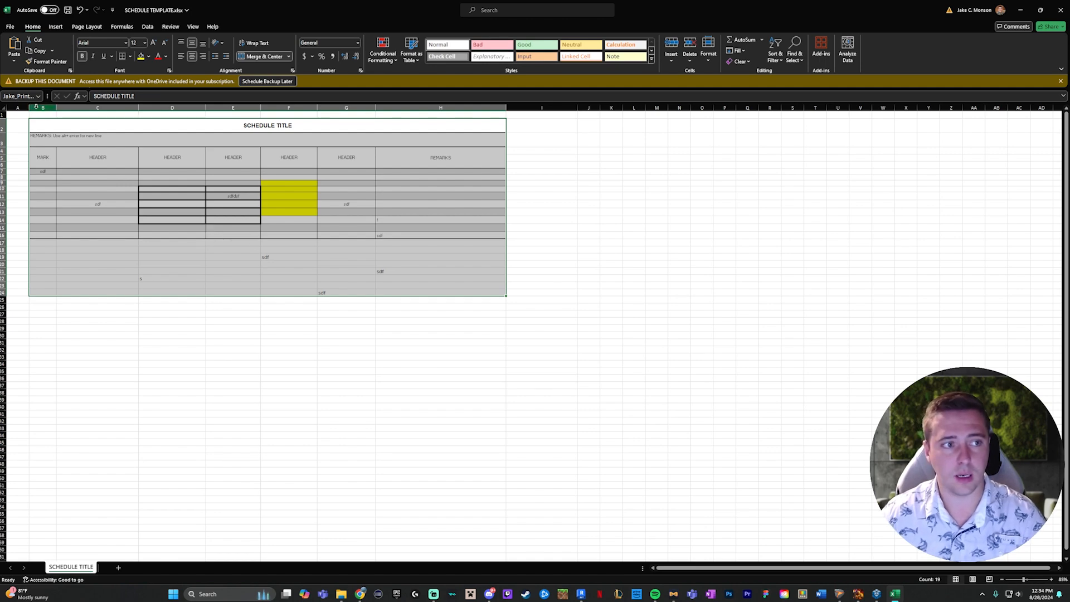
- Select the bordered schedule B2:H16 to check which range name it carries
click(287, 264)
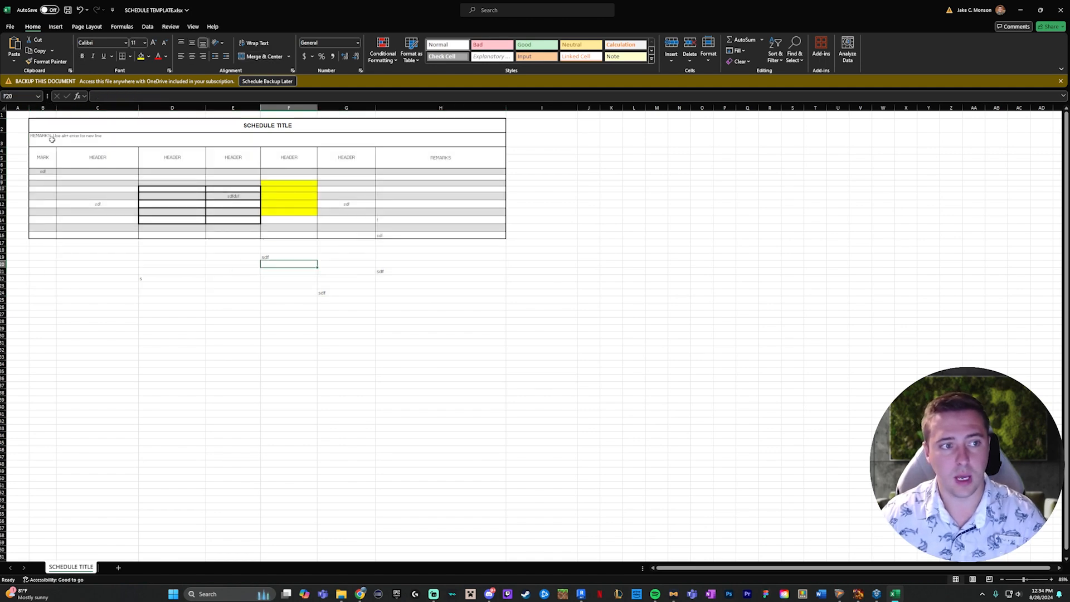
mouse_move(41, 121)
mouse_down()
mouse_move(366, 210)
mouse_move(356, 234)
mouse_up()
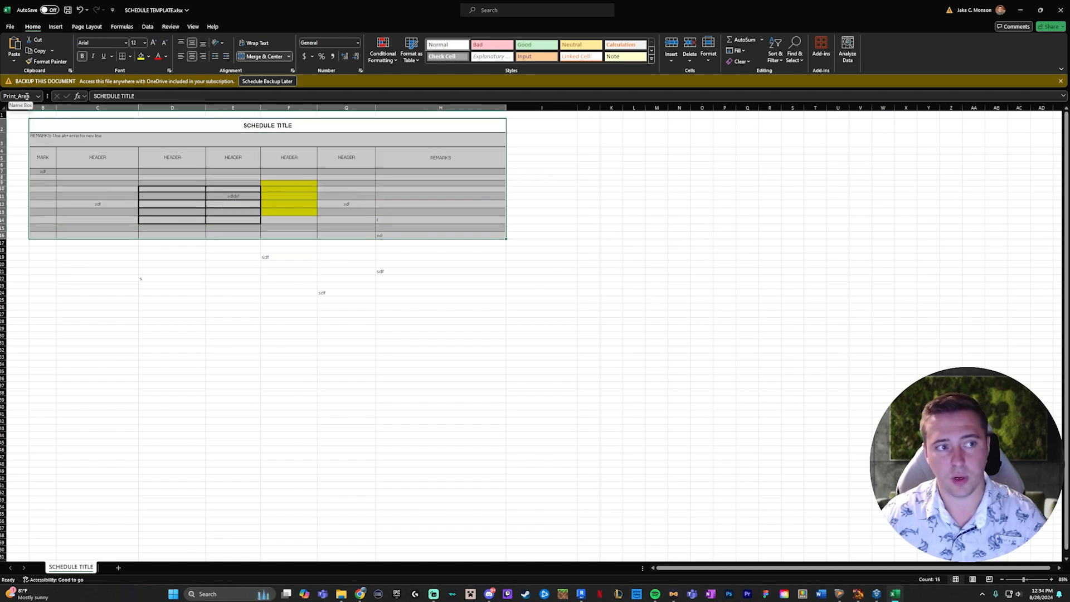
click(159, 211)
- Name the schedule body B7:H16 no_headers, and save and close the workbook
mouse_move(39, 173)
mouse_down()
mouse_move(201, 231)
mouse_move(454, 234)
mouse_up()
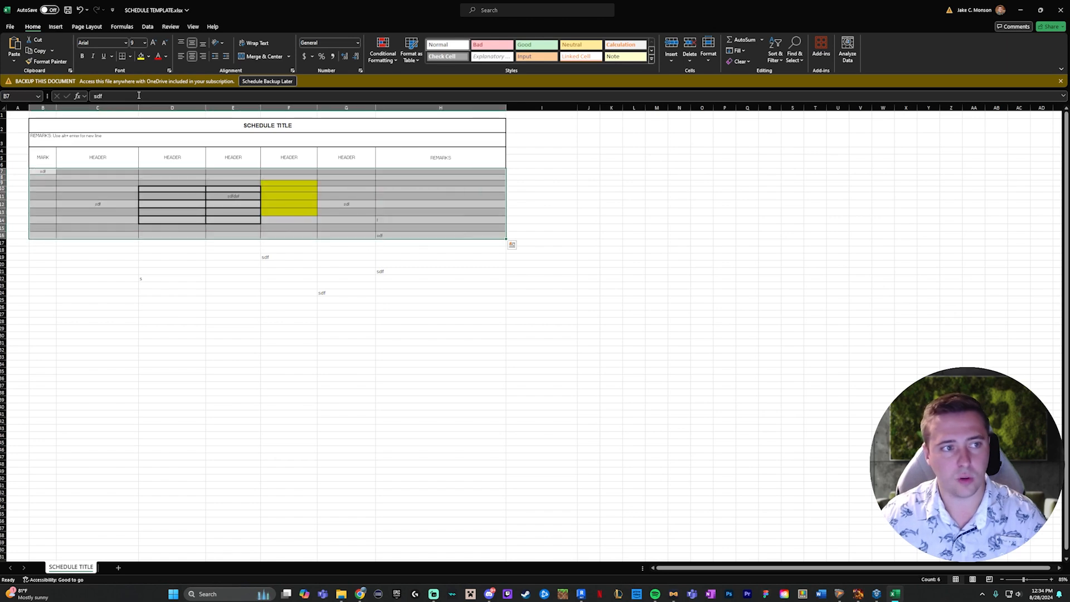
click(24, 96)
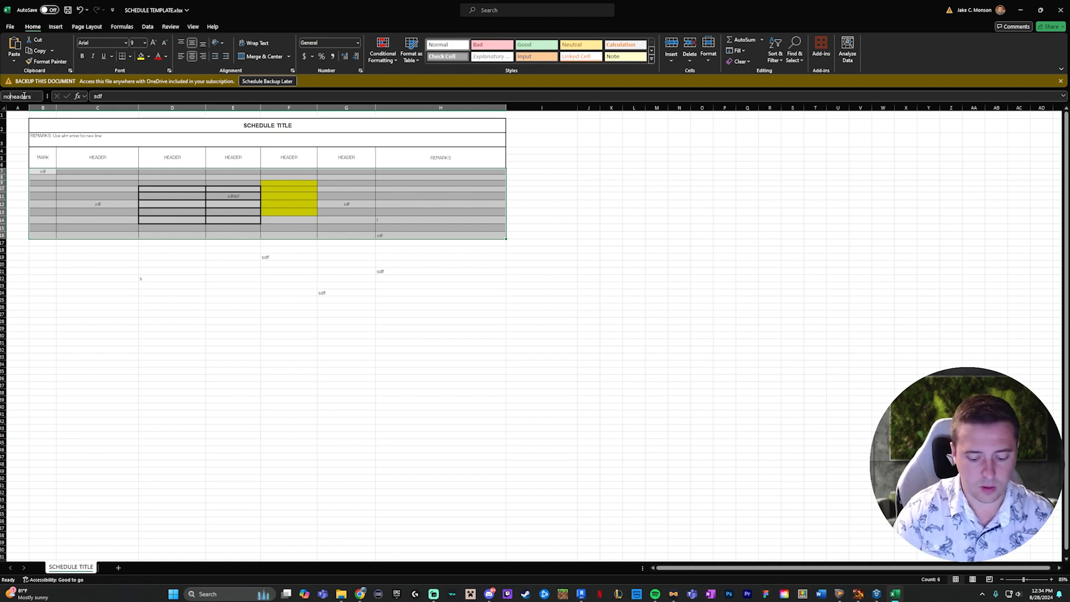
click(400, 284)
click(68, 10)
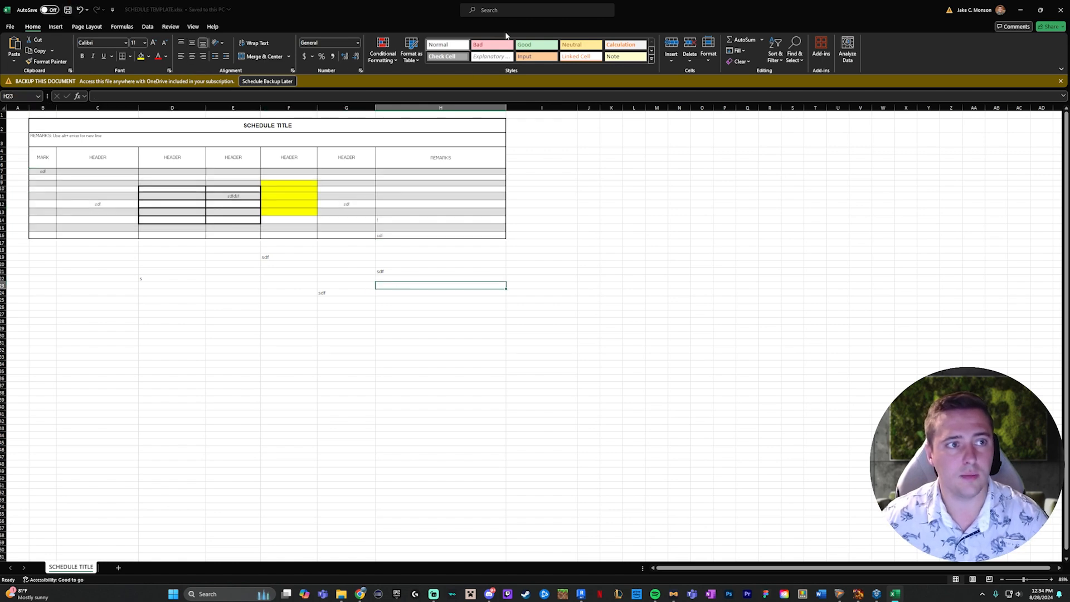
click(1061, 8)
- Update the views of all three tables in TableGen and apply the changes to the model
click(360, 139)
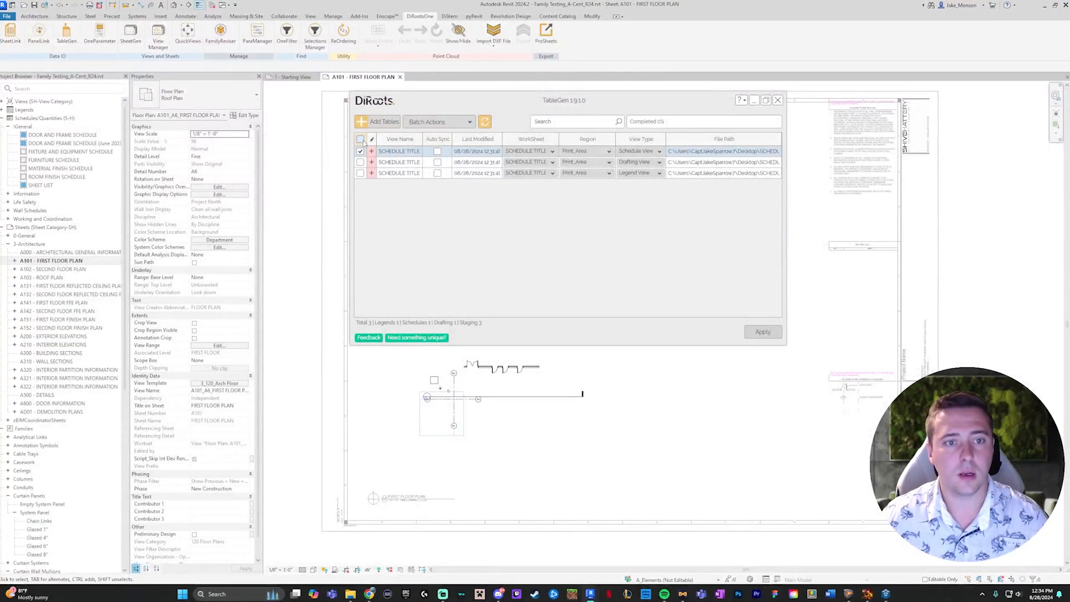
click(436, 122)
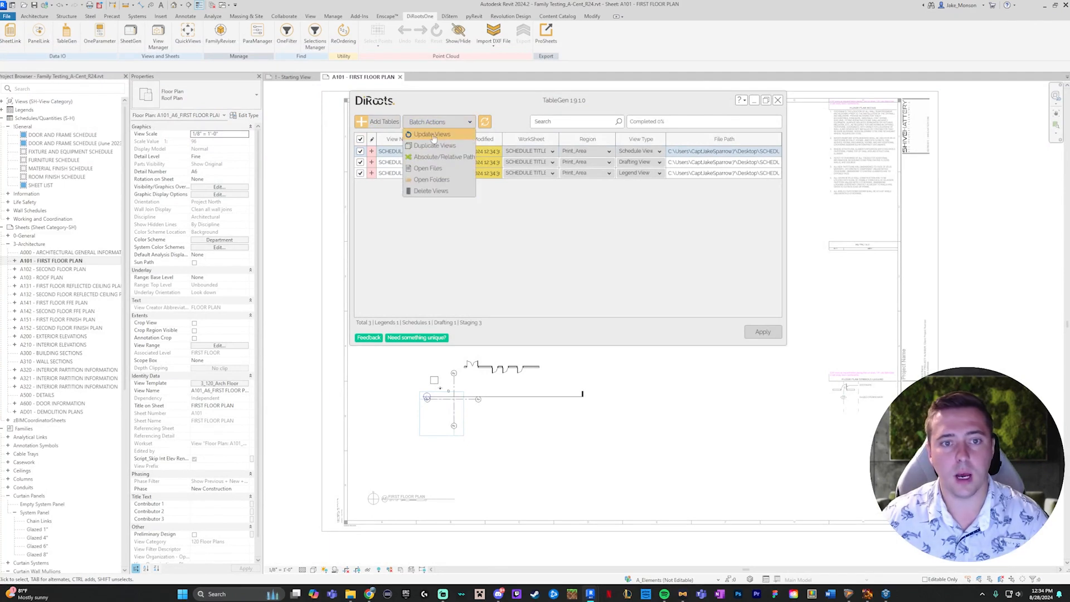
click(466, 136)
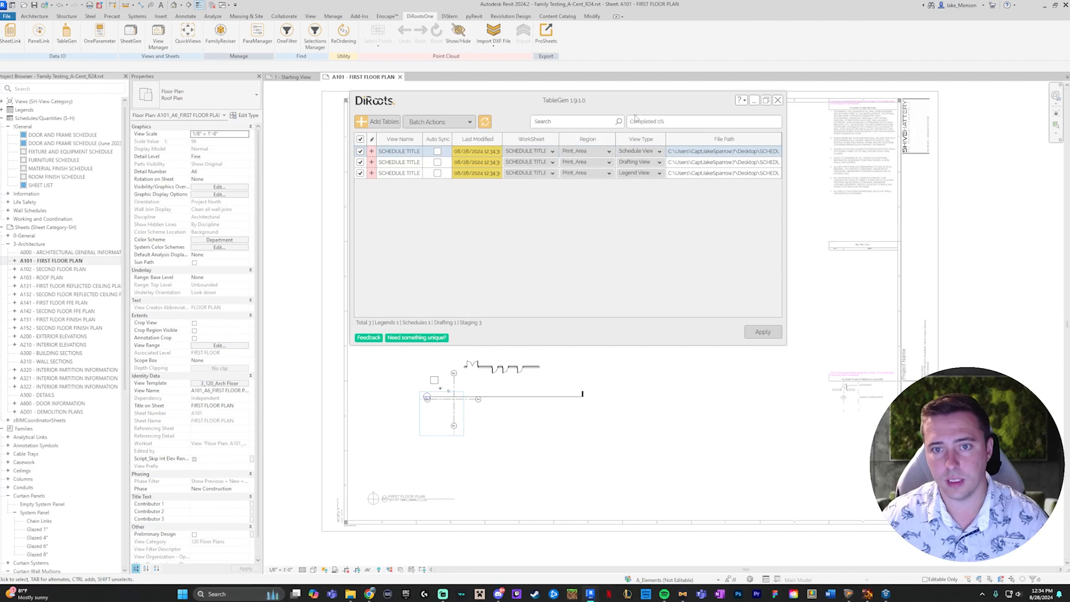
click(763, 332)
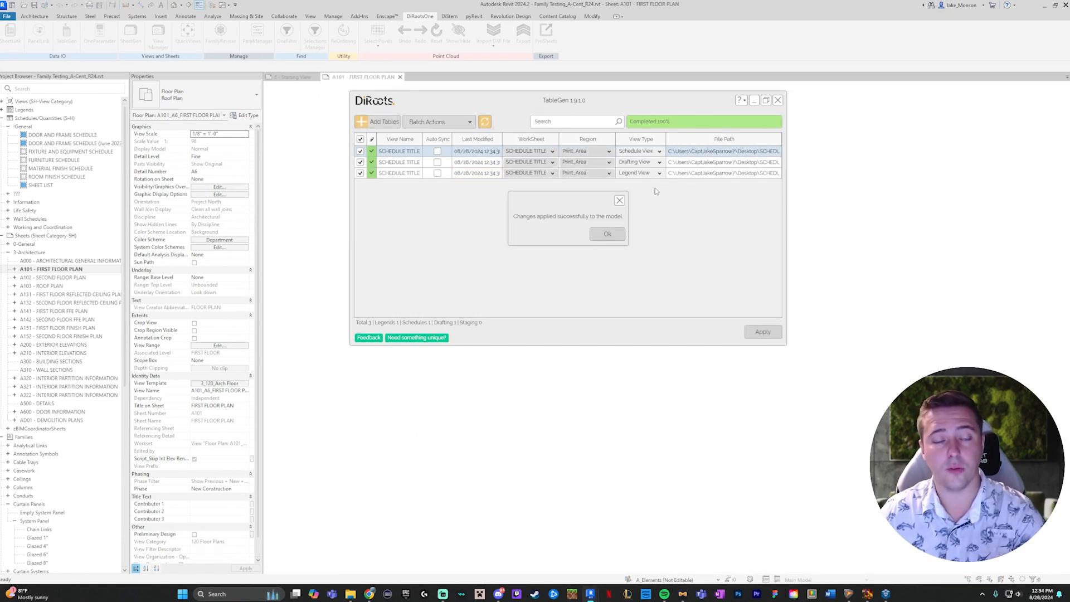
click(608, 234)
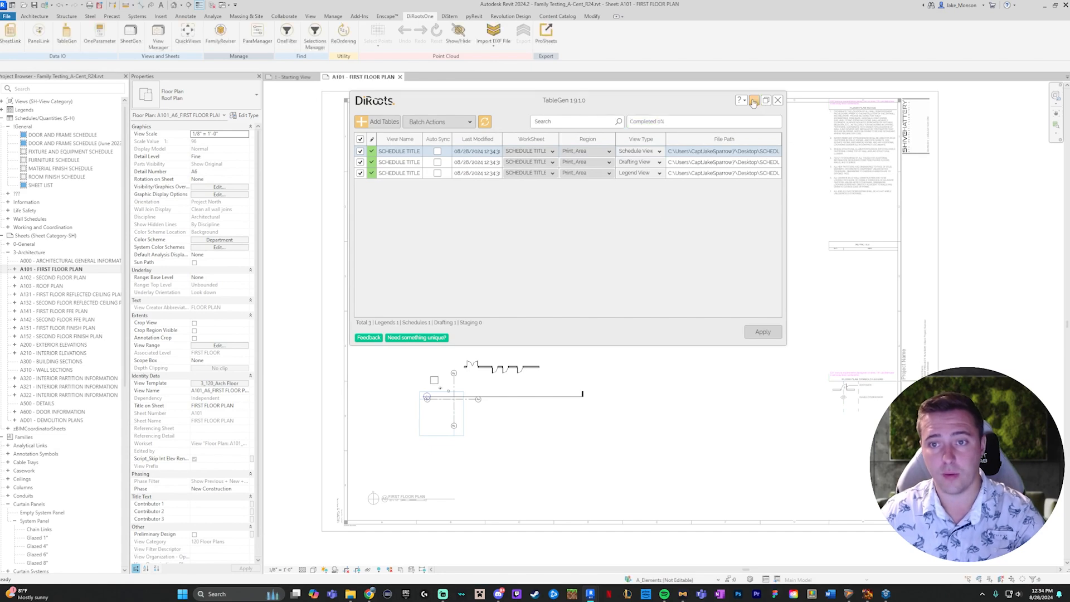
- Collapse the TableGen window, search the project browser for 002, and select the drafting view SCHEDULE TITLE 002
double_click(585, 104)
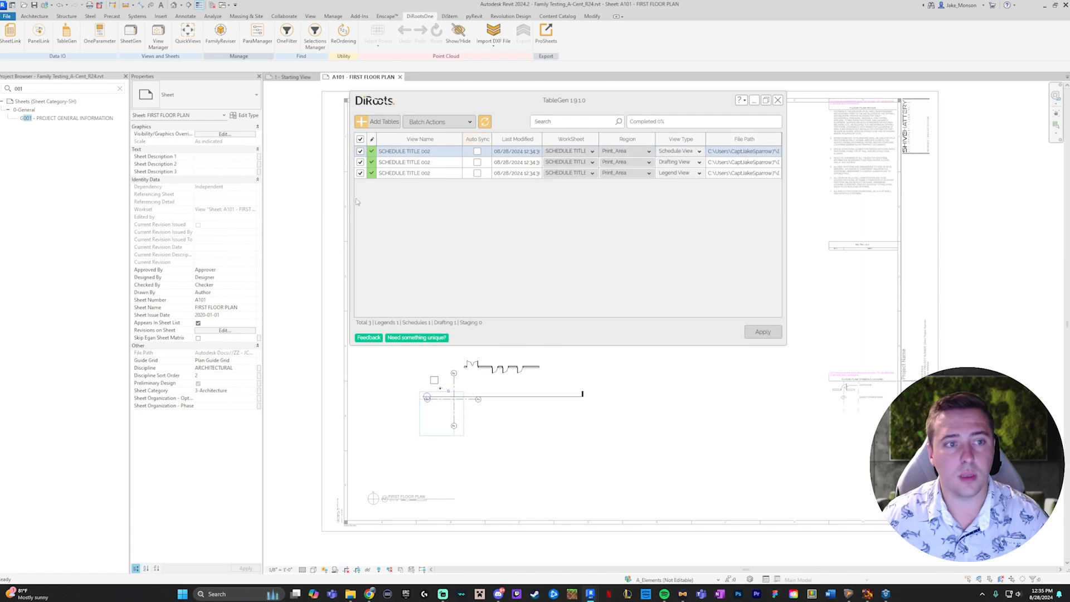
click(37, 91)
key(BackSpace)
text(2)
click(65, 118)
click(66, 120)
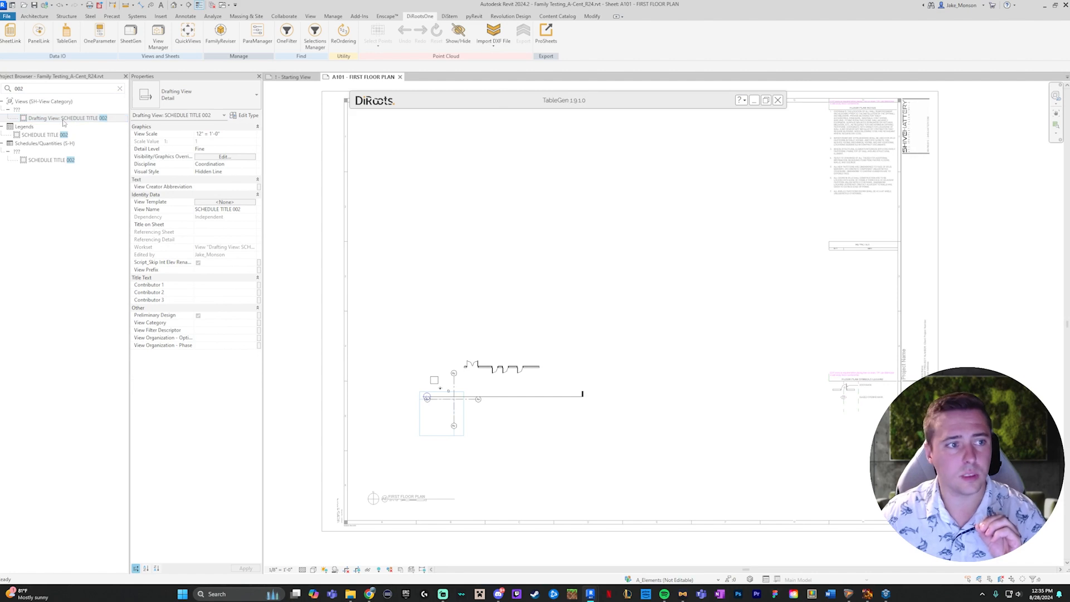
click(39, 119)
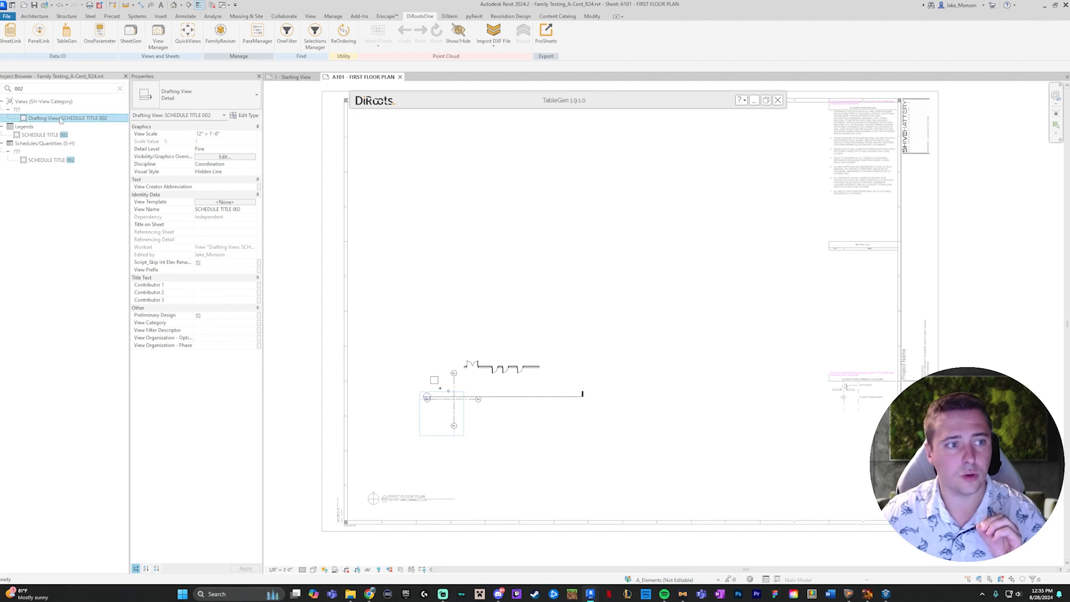
- Leave the active floor plan view and place the drafting view SCHEDULE TITLE 002 in the upper-left area of sheet A101
click(450, 176)
double_click(317, 142)
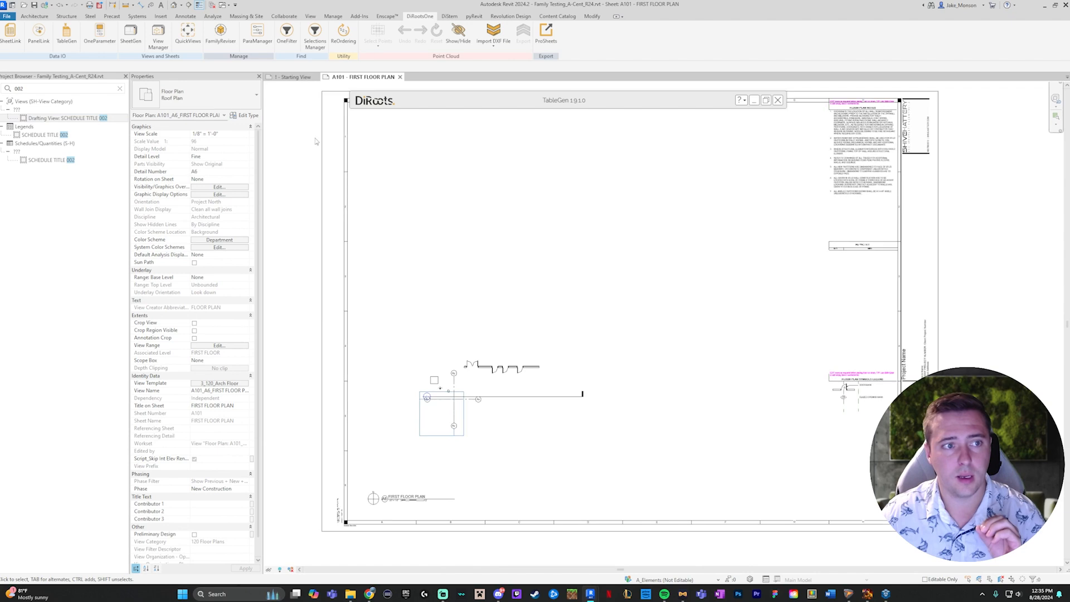
drag(84, 122, 473, 168)
click(474, 167)
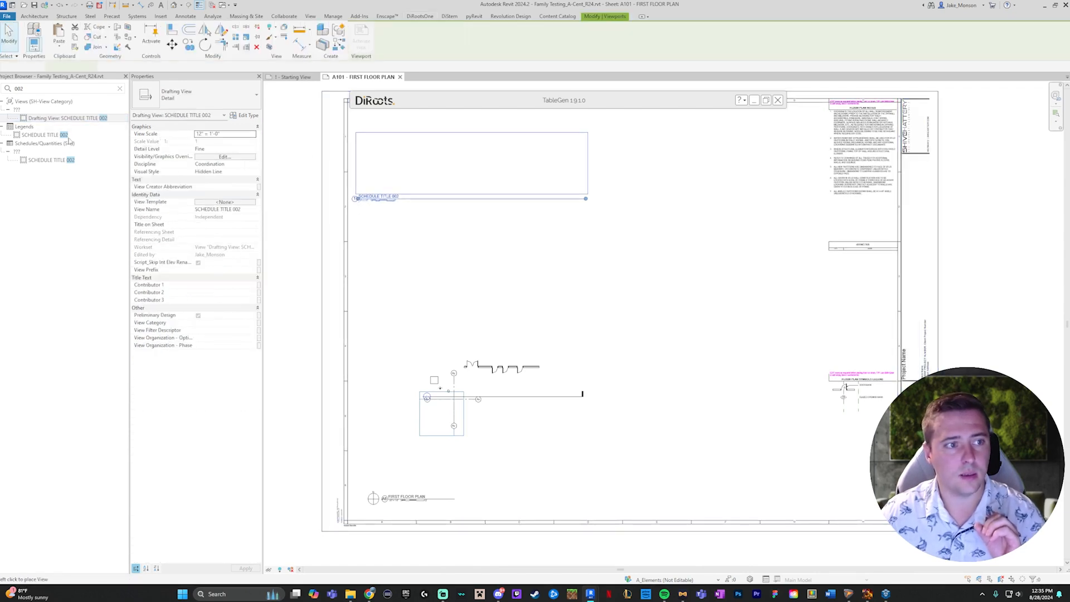
- Place the legend SCHEDULE TITLE 002 on sheet A101 directly below the drafting view, aligned with its left edge
click(46, 136)
drag(546, 224, 556, 226)
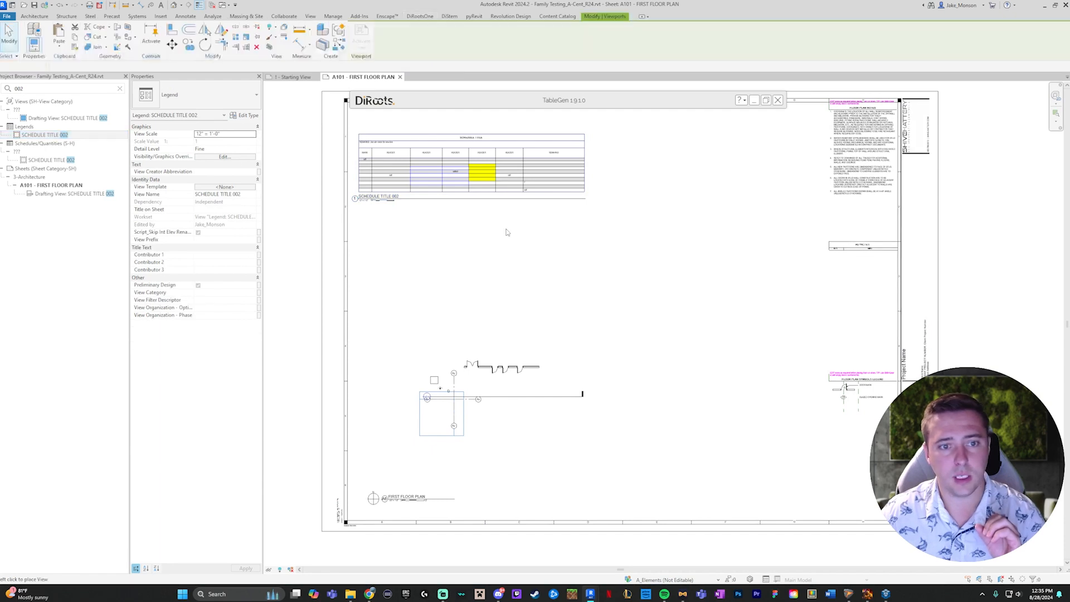
click(474, 243)
- Place the schedule SCHEDULE TITLE 002 on sheet A101 below the legend
click(50, 160)
mouse_move(51, 160)
mouse_down()
mouse_move(647, 237)
mouse_move(650, 226)
mouse_up()
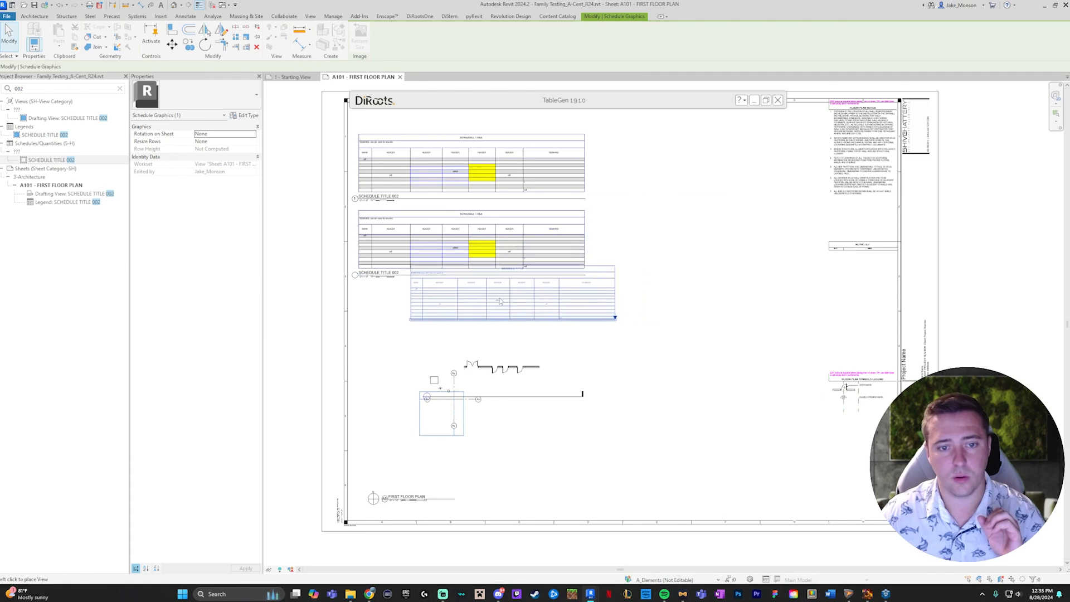
click(463, 317)
click(682, 285)
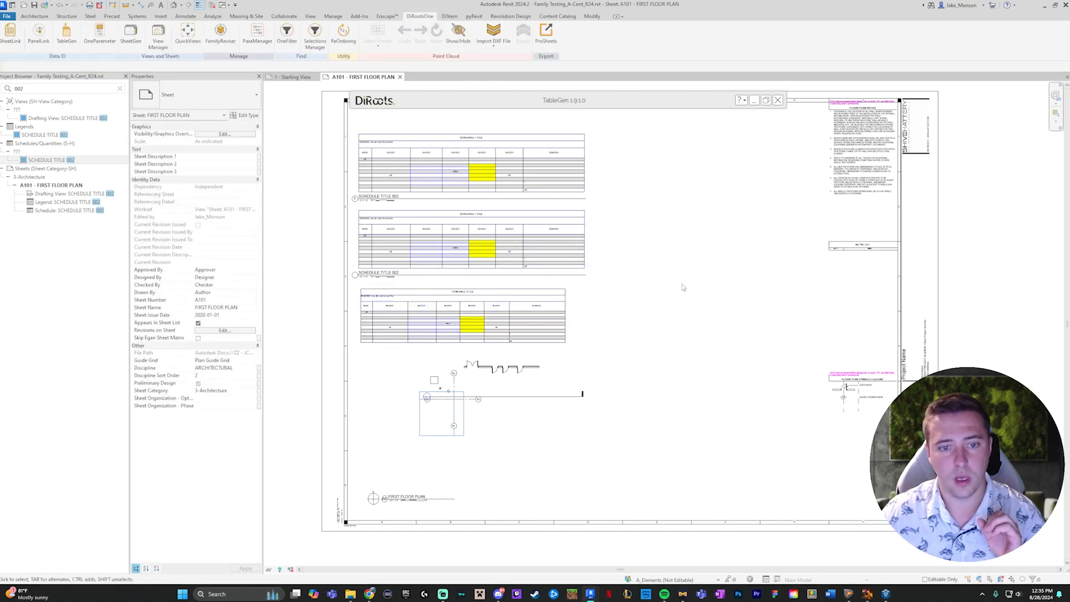
- Select the three placed tables together and compare the drafting, legend and schedule versions on the sheet
drag(634, 155, 521, 339)
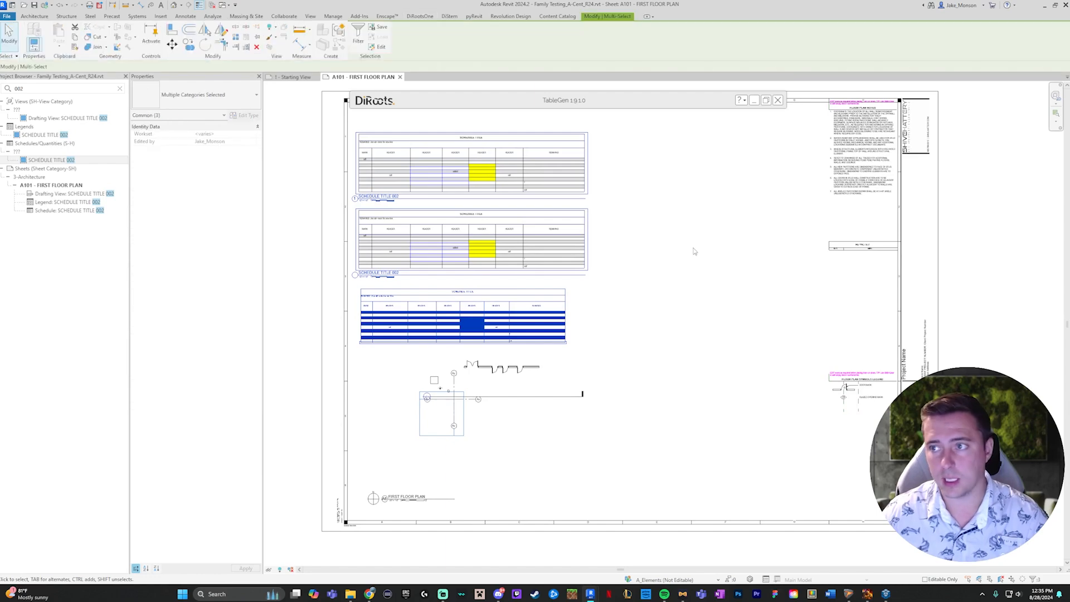
click(650, 191)
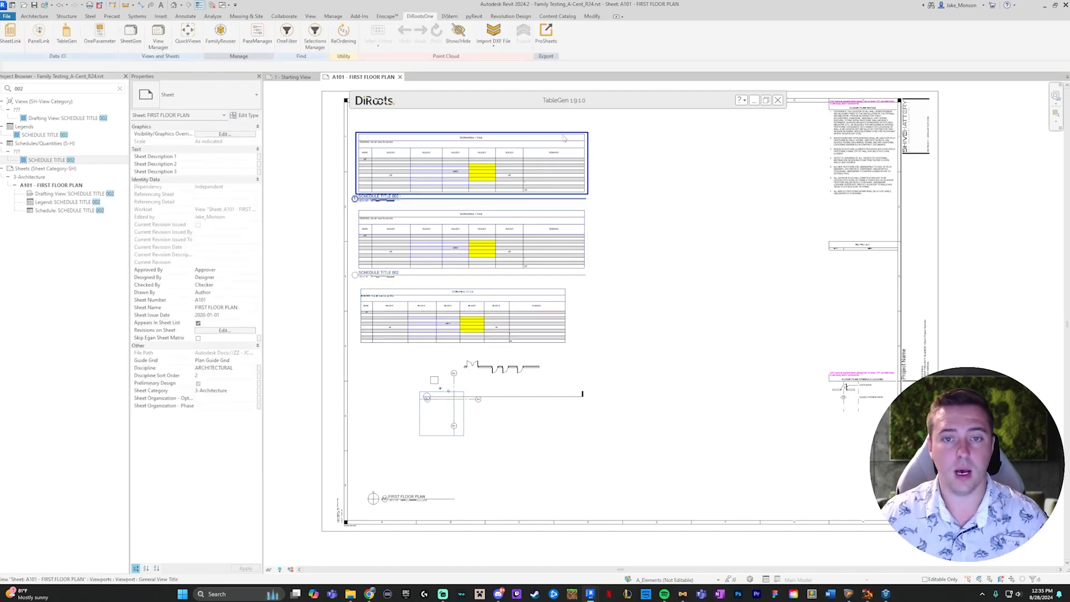
scroll(425, 264, up, 4)
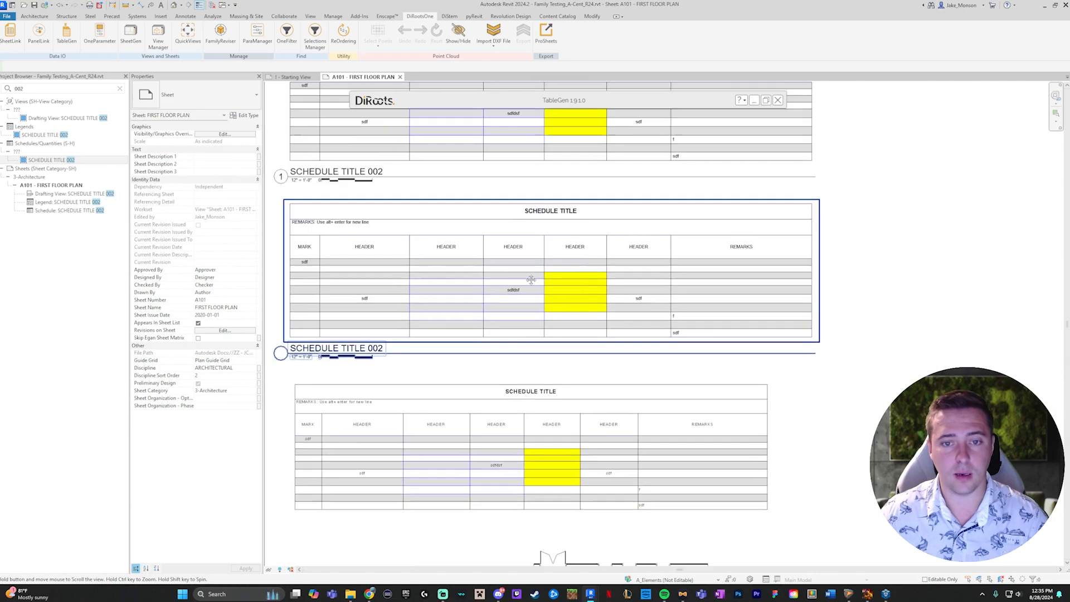
middle_drag(535, 420, 524, 420)
scroll(523, 419, down, 1)
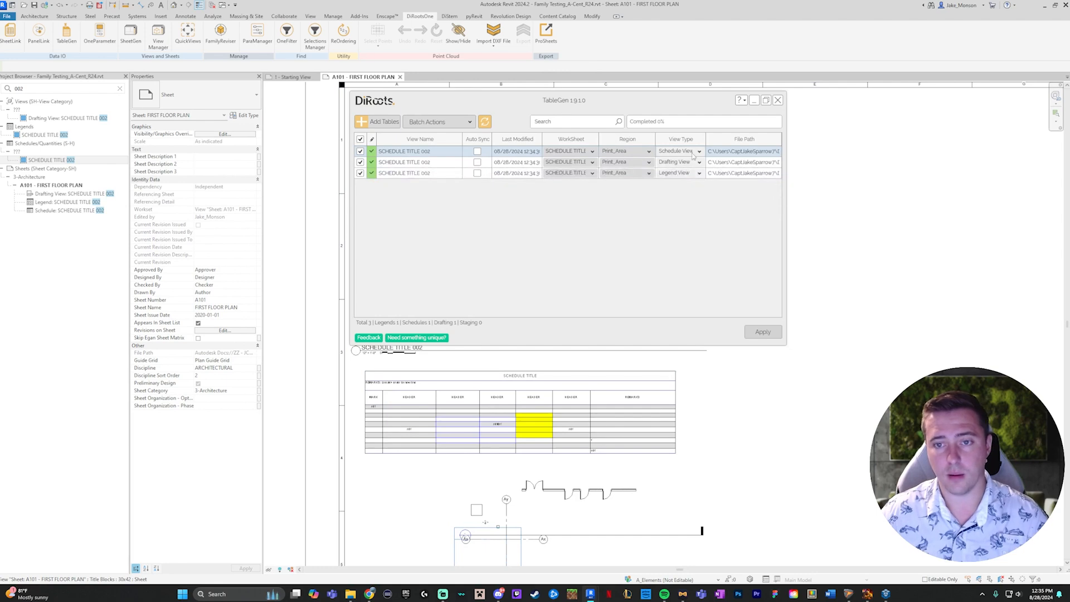
- In TableGen, set the drafting view's region to the custom-named print area and the legend view's region to no_headers
click(649, 162)
click(646, 176)
click(649, 174)
click(623, 192)
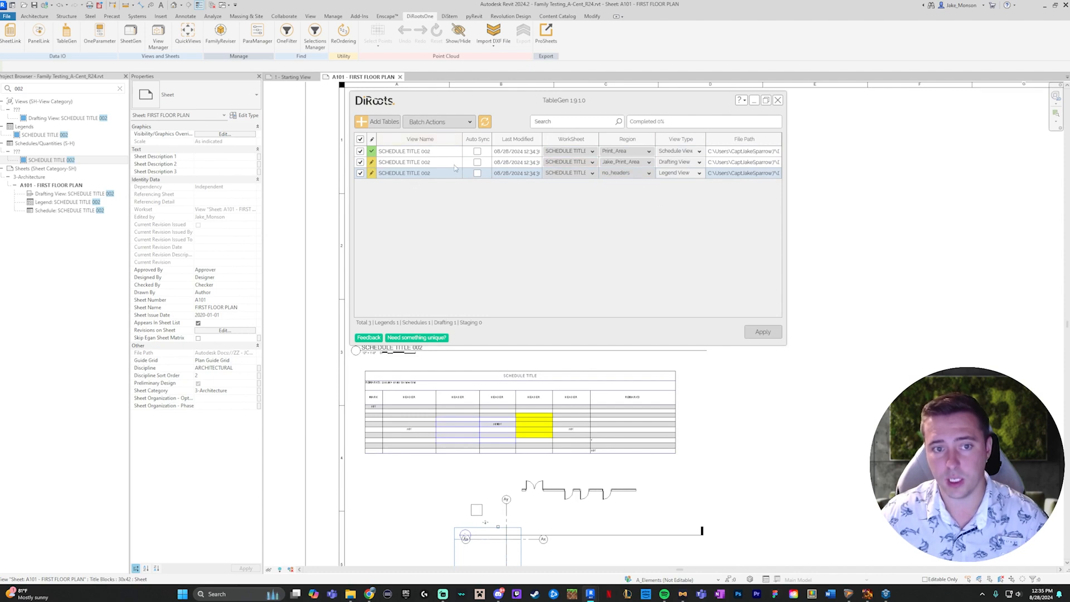
- Update the views with their new regions and apply the changes to the model
click(439, 122)
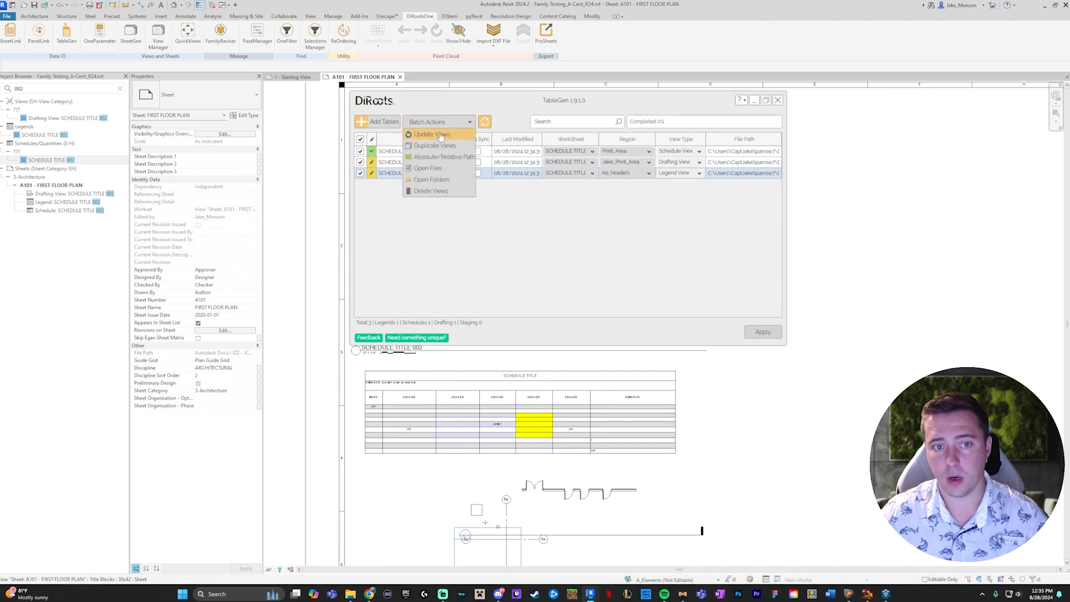
click(454, 139)
click(763, 331)
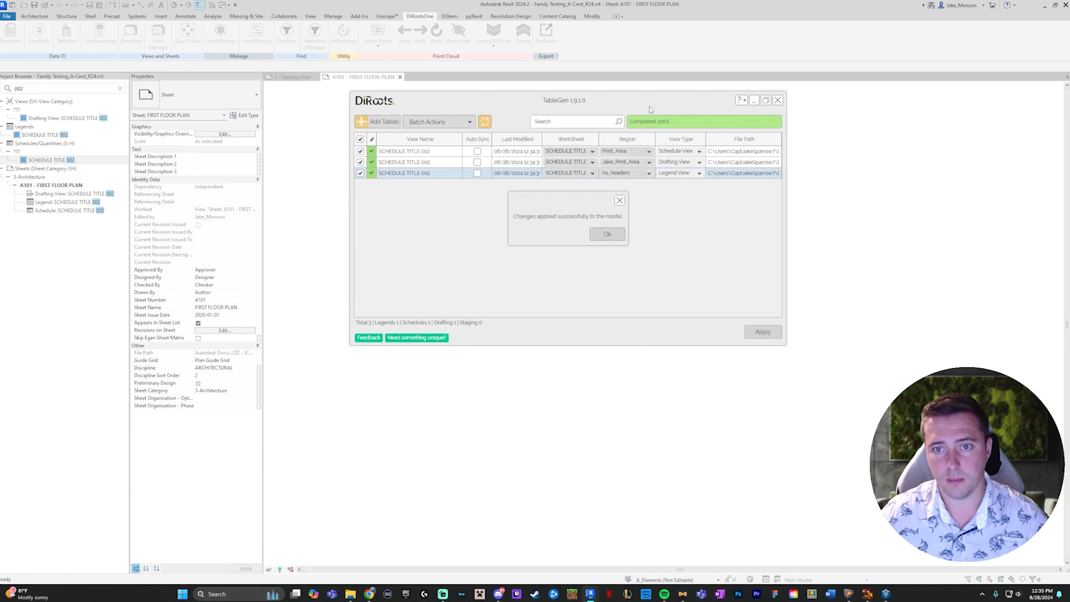
click(607, 235)
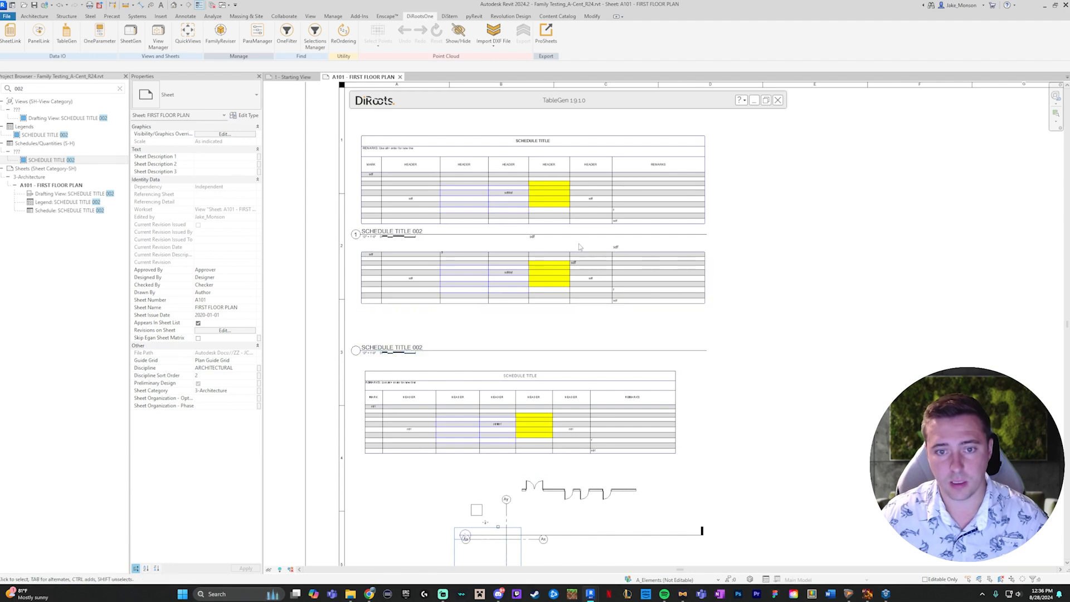
- Spread the legend, schedule and floor plan apart on the sheet, and move the drafting view's title below its loose text entries
drag(578, 294, 574, 372)
middle_drag(574, 373, 560, 228)
drag(518, 369, 899, 454)
key(ctrl+z)
drag(651, 429, 985, 538)
drag(528, 301, 525, 381)
middle_drag(626, 219, 651, 381)
click(507, 280)
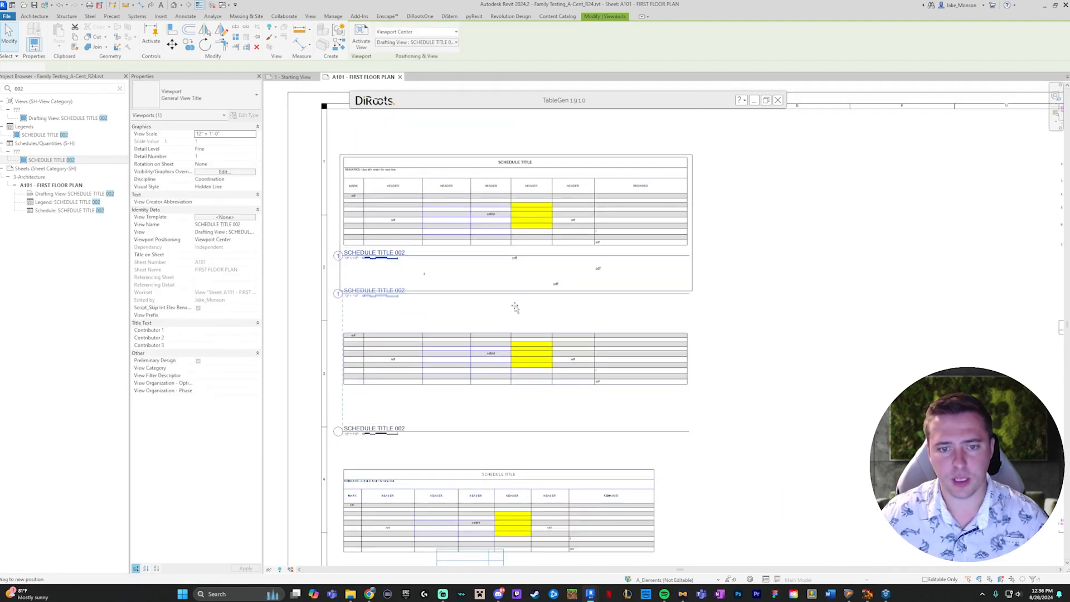
key(Escape)
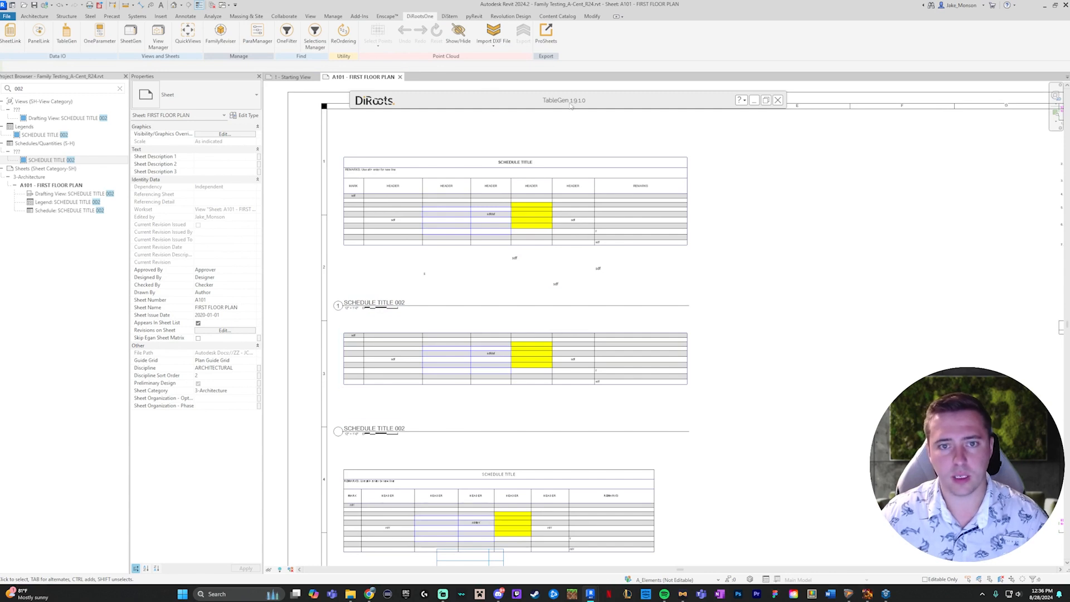
- Open the source workbook from TableGen to check the loose entries outside the bordered schedule, and return to the sheet in Revit
right_click(411, 151)
click(490, 225)
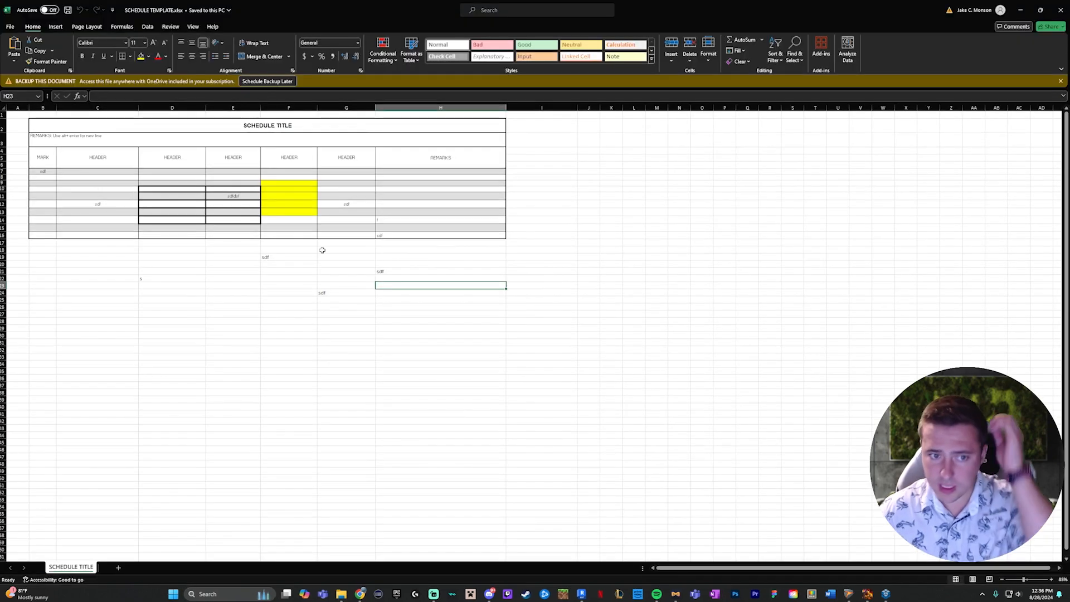
drag(401, 270, 173, 271)
click(656, 271)
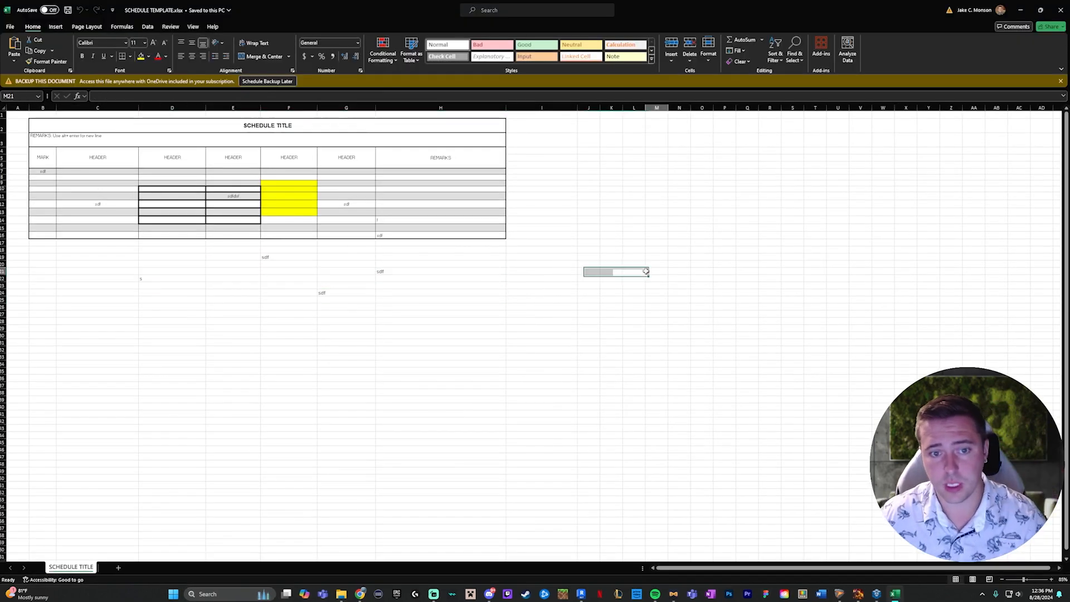
click(1021, 13)
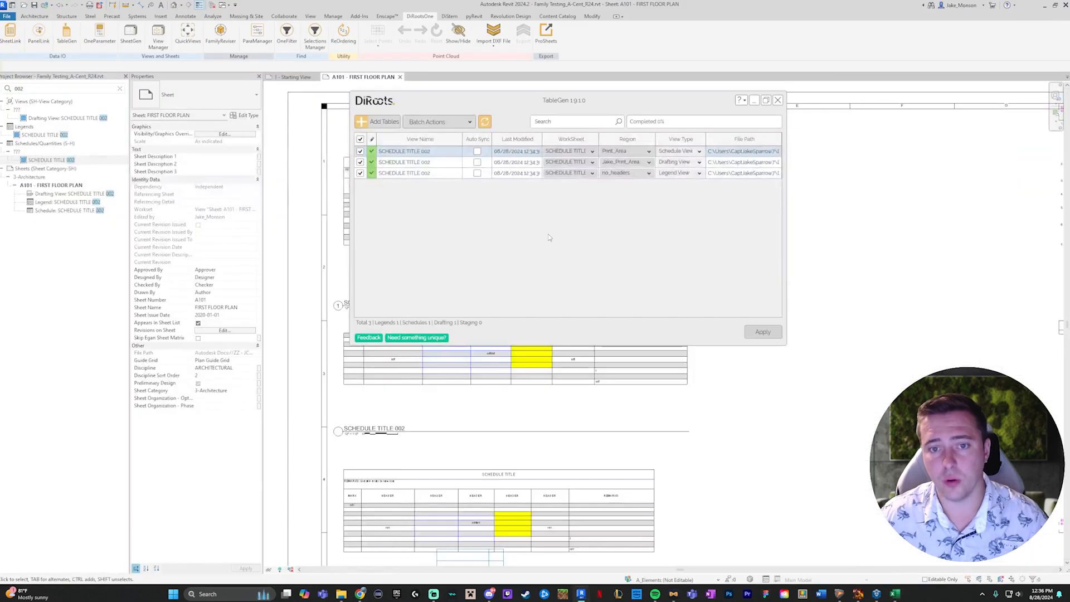
double_click(584, 105)
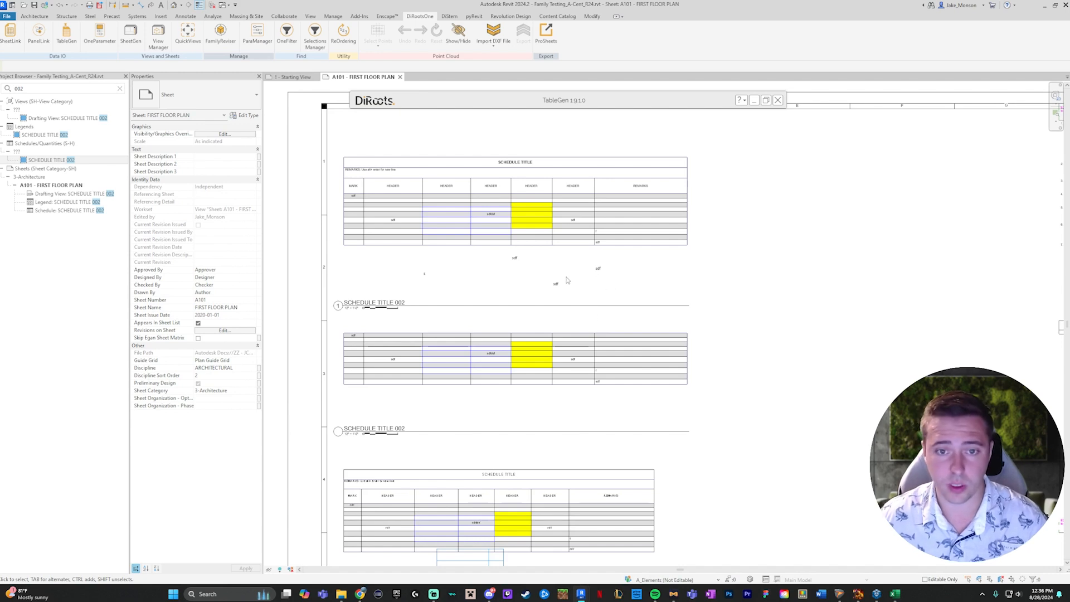
- Move the schedule up slightly on the sheet, closer to the legend's title
scroll(502, 318, down, 2)
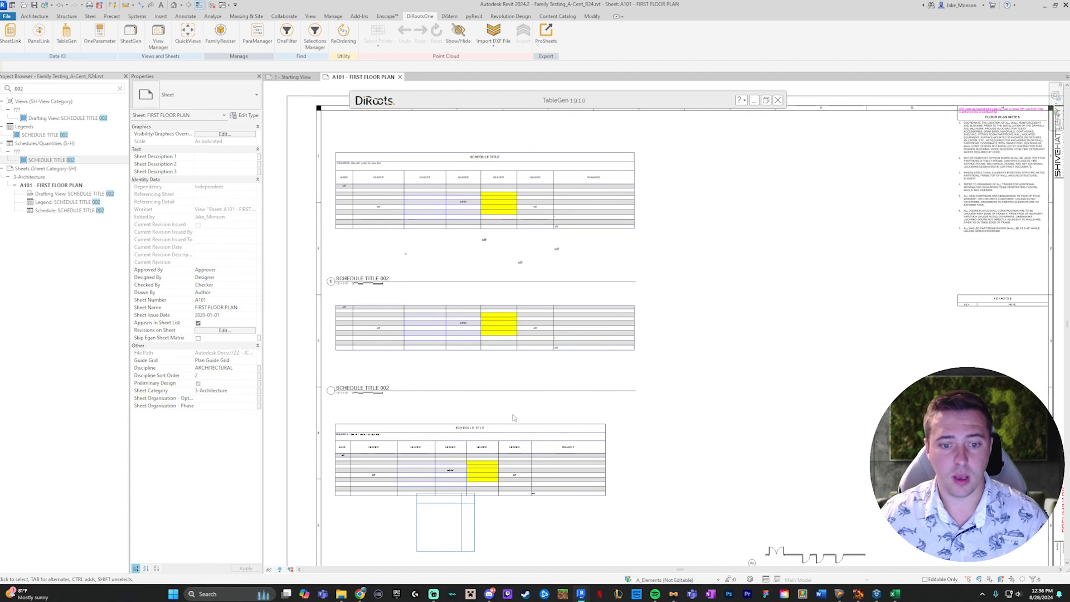
click(516, 462)
drag(516, 462, 516, 449)
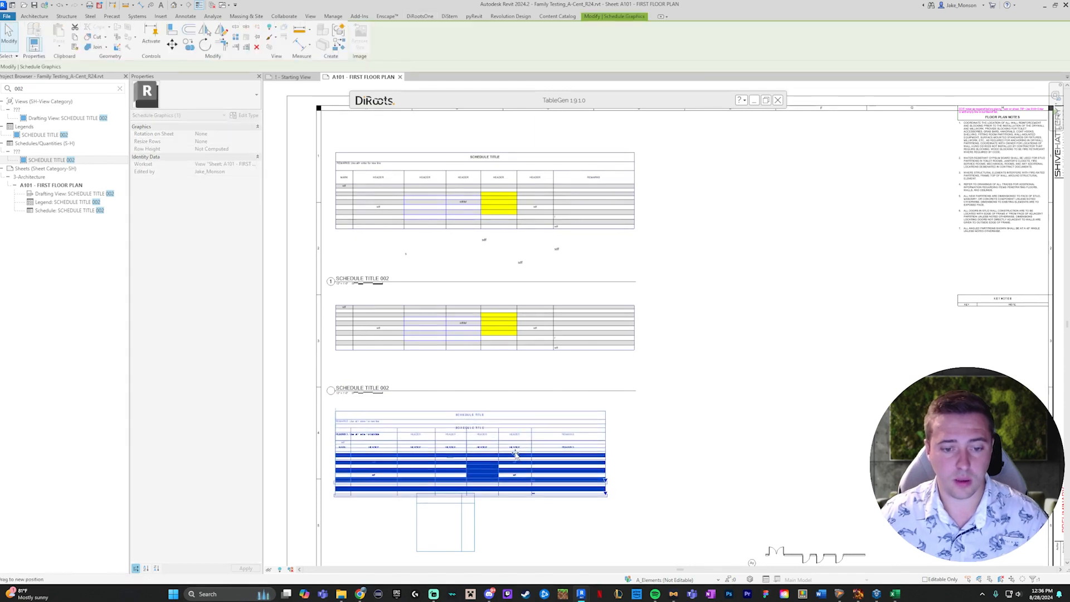
click(707, 439)
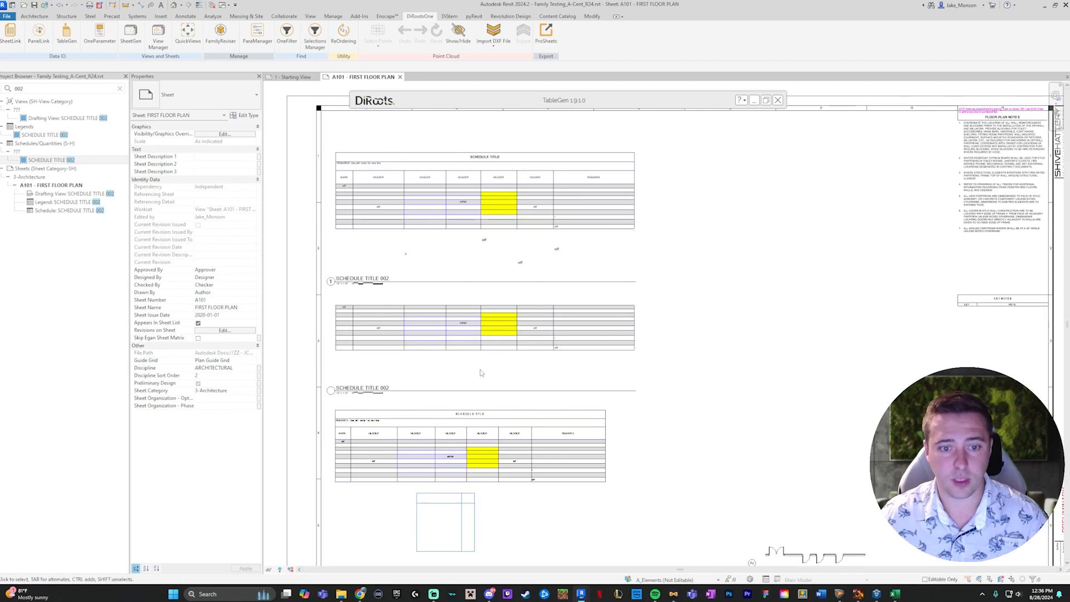
- Activate the legend view on the sheet, examine the line styles of its table borders, and deactivate the view
double_click(426, 349)
scroll(425, 349, up, 3)
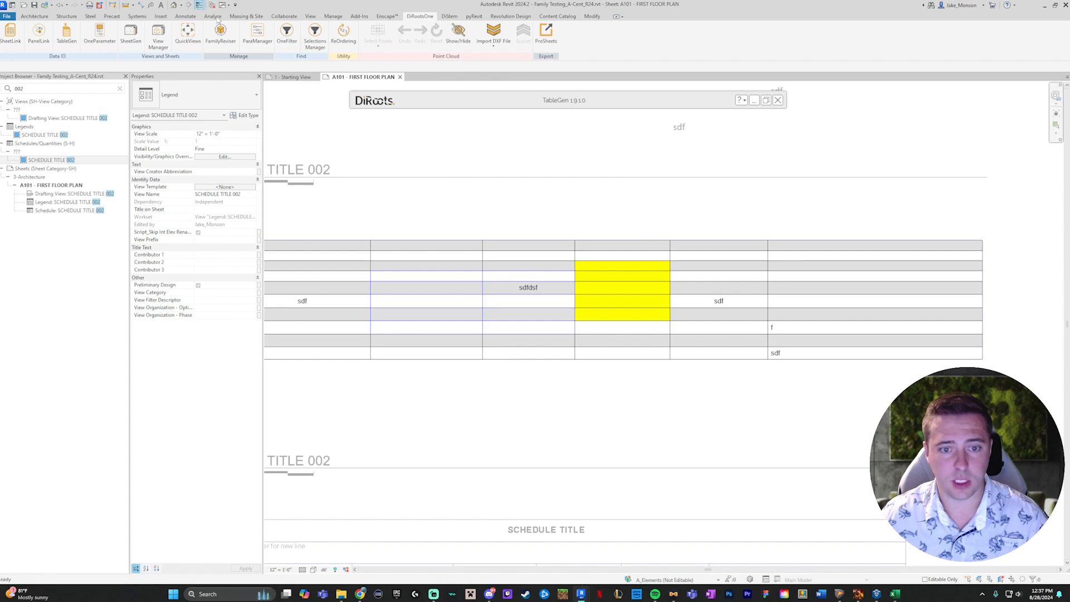
scroll(677, 263, down, 2)
scroll(680, 221, up, 1)
middle_drag(601, 297, 650, 323)
scroll(577, 362, up, 5)
click(552, 281)
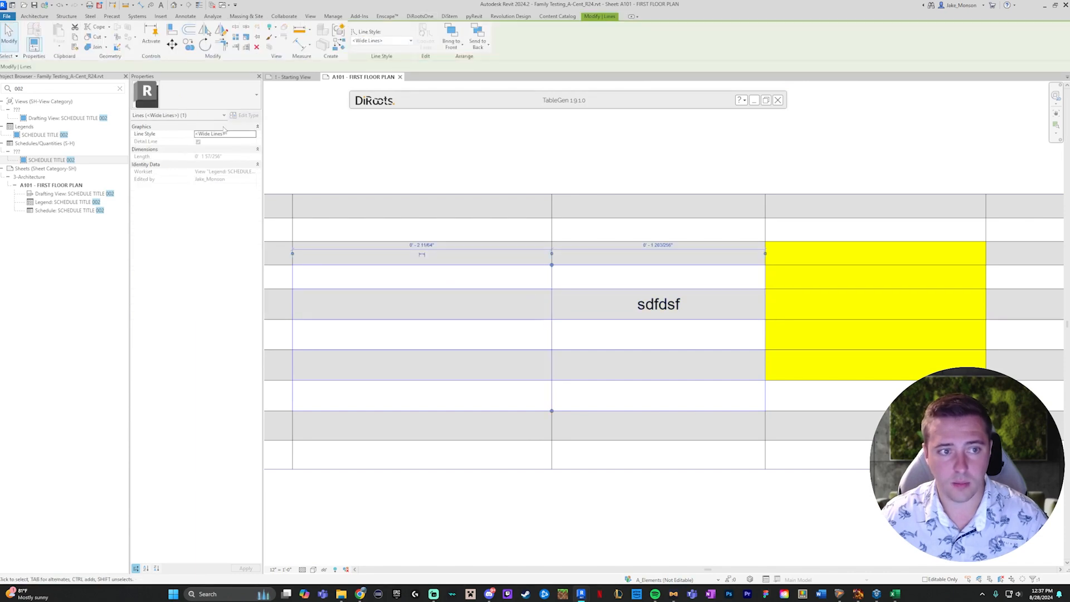
click(551, 205)
click(585, 194)
scroll(590, 209, down, 3)
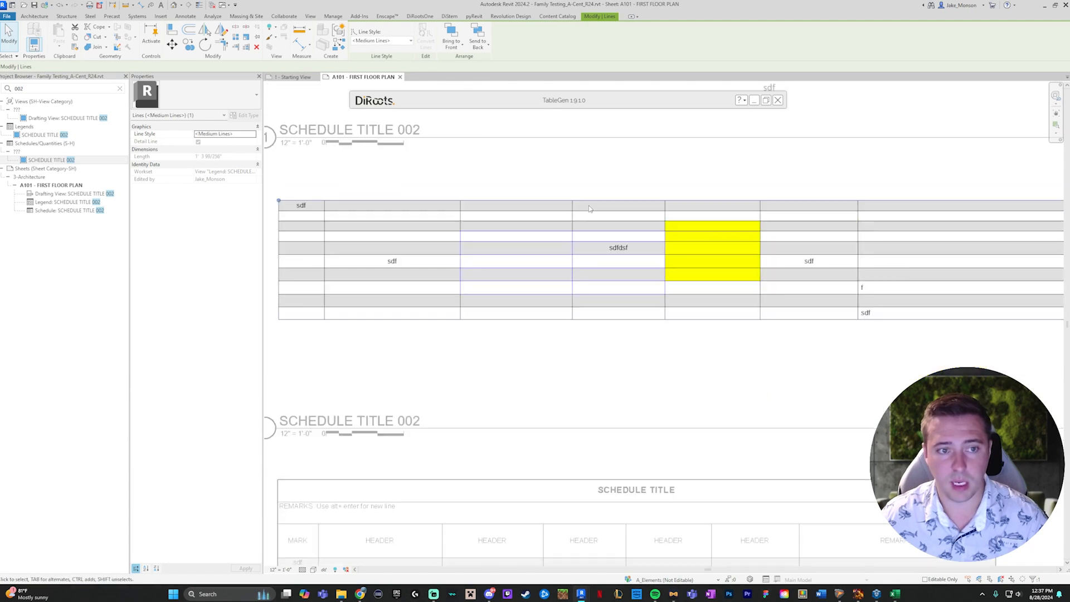
scroll(690, 237, down, 2)
click(788, 313)
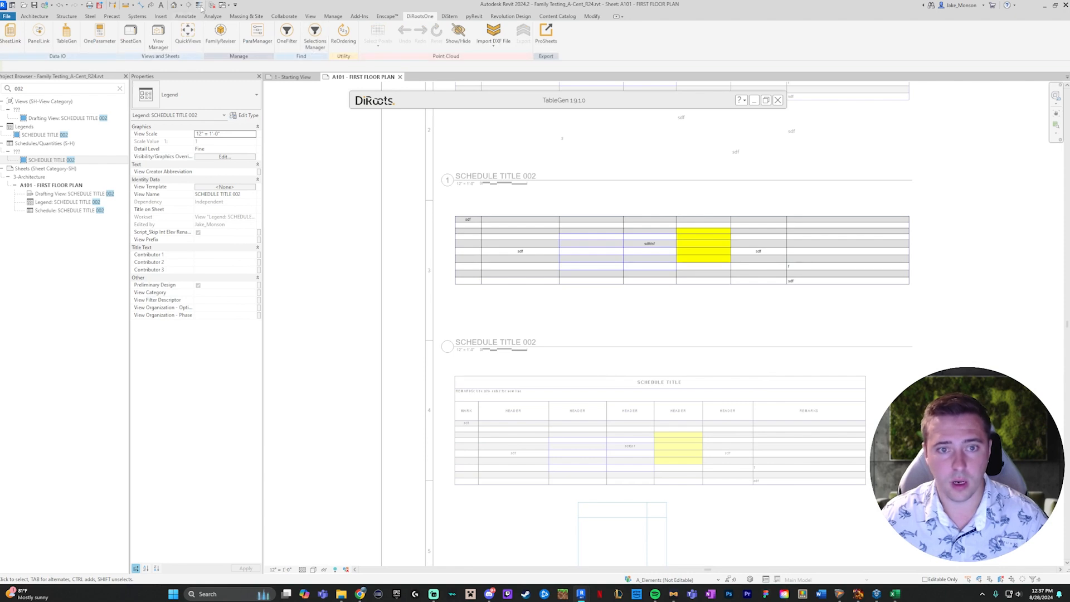
middle_drag(791, 248, 771, 277)
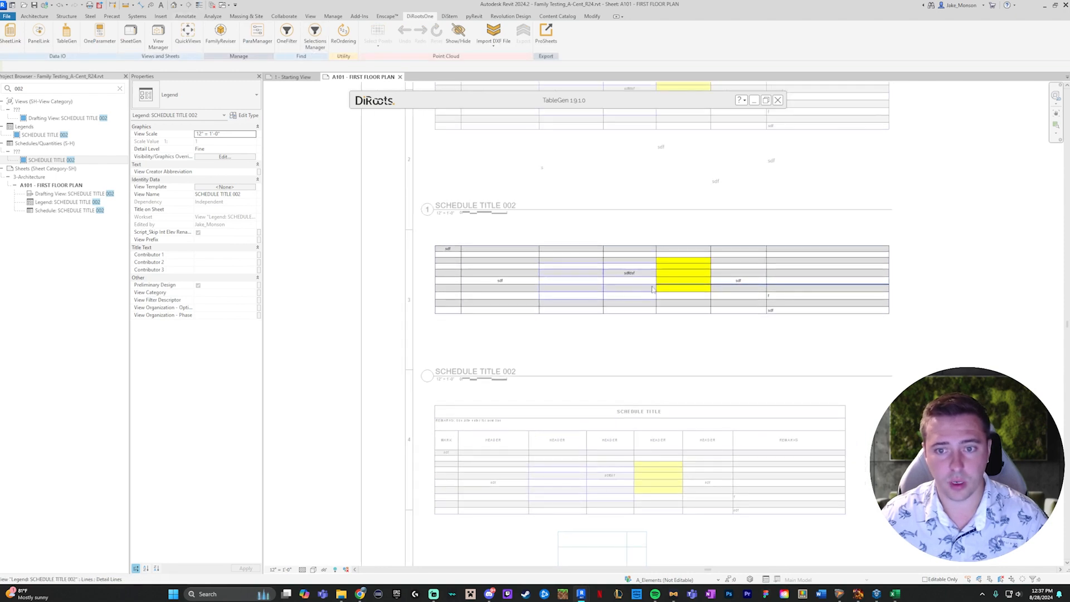
click(903, 229)
- Review the drafting view, legend and schedule on the sheet from the uppermost table to the lowest
middle_drag(903, 228, 830, 345)
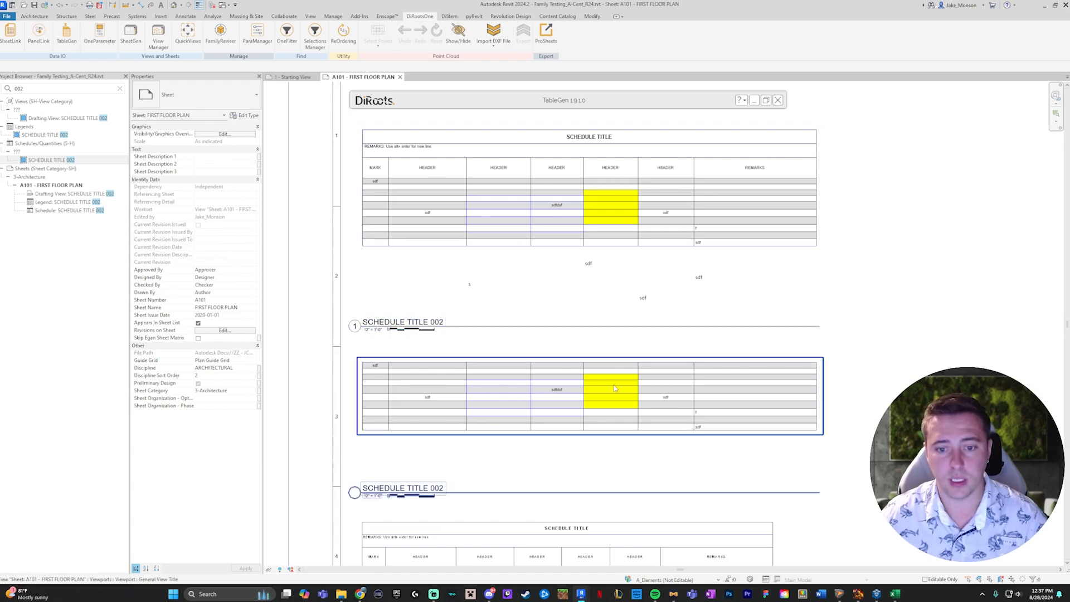
middle_drag(587, 194, 571, 240)
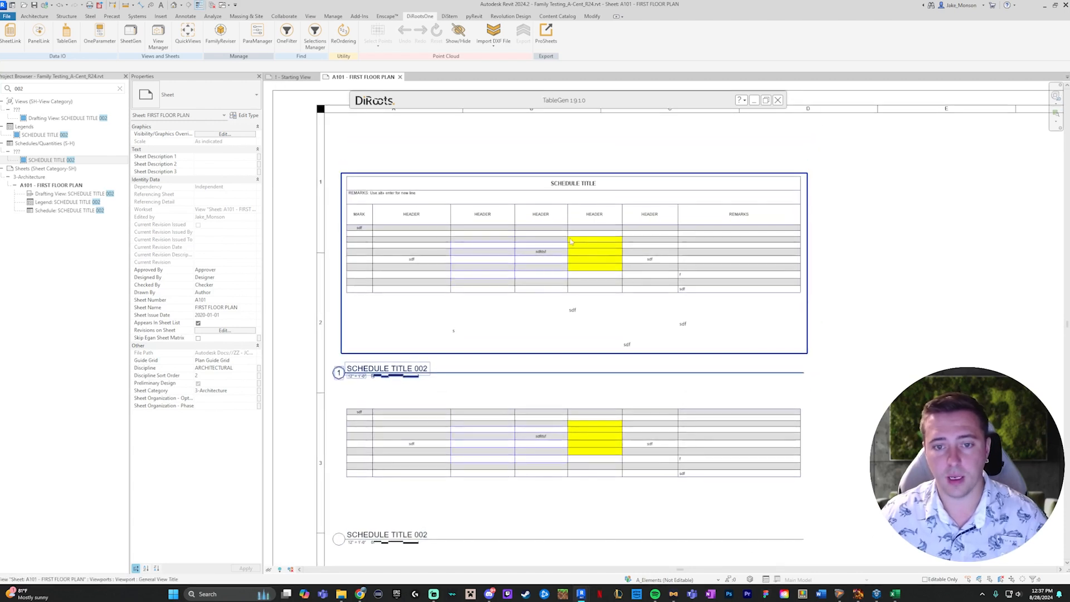
middle_drag(707, 377, 702, 254)
middle_drag(604, 415, 612, 341)
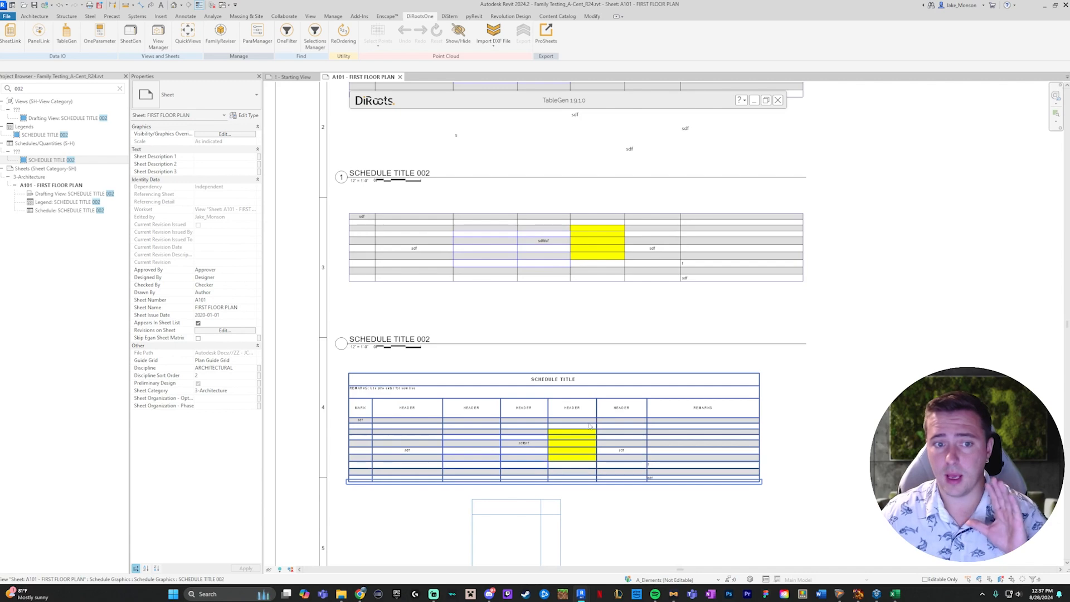
middle_drag(563, 432, 565, 384)
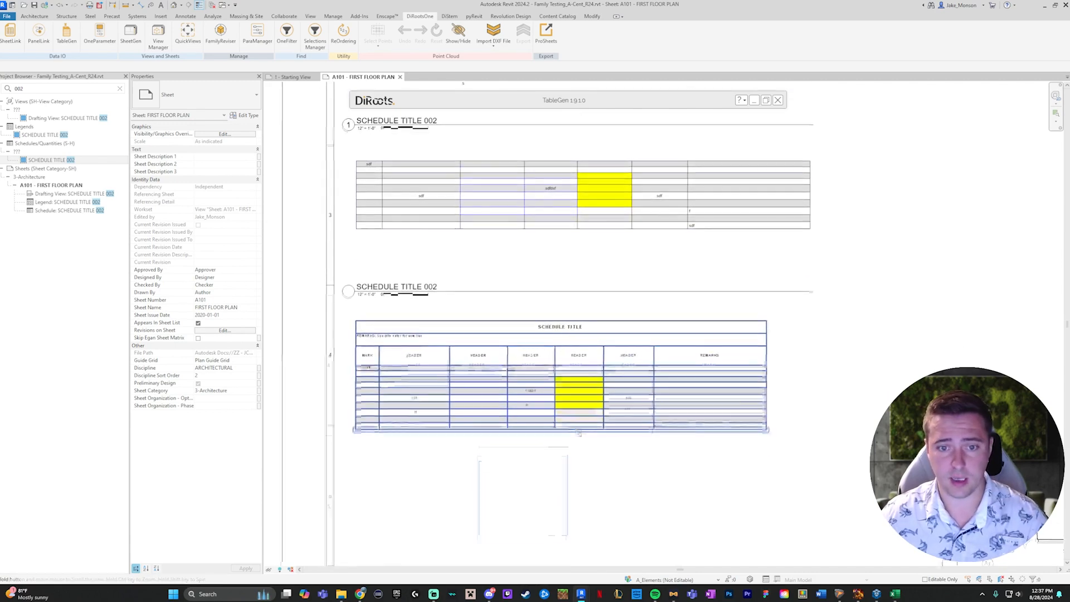
middle_drag(617, 465, 603, 414)
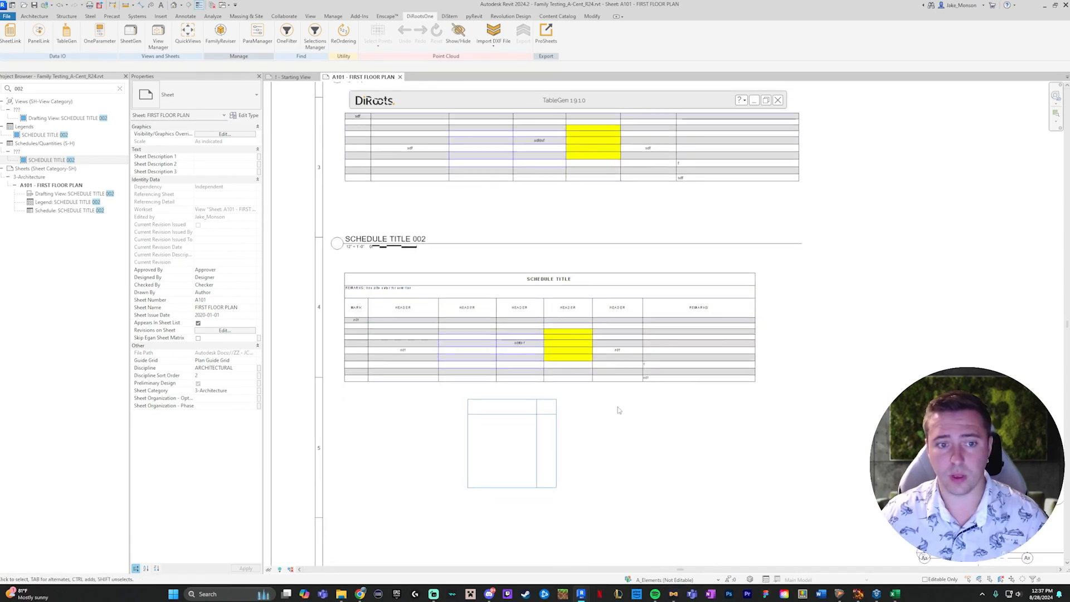
- Open the schedule placed on the sheet for editing and replace its title text with a first name
click(570, 106)
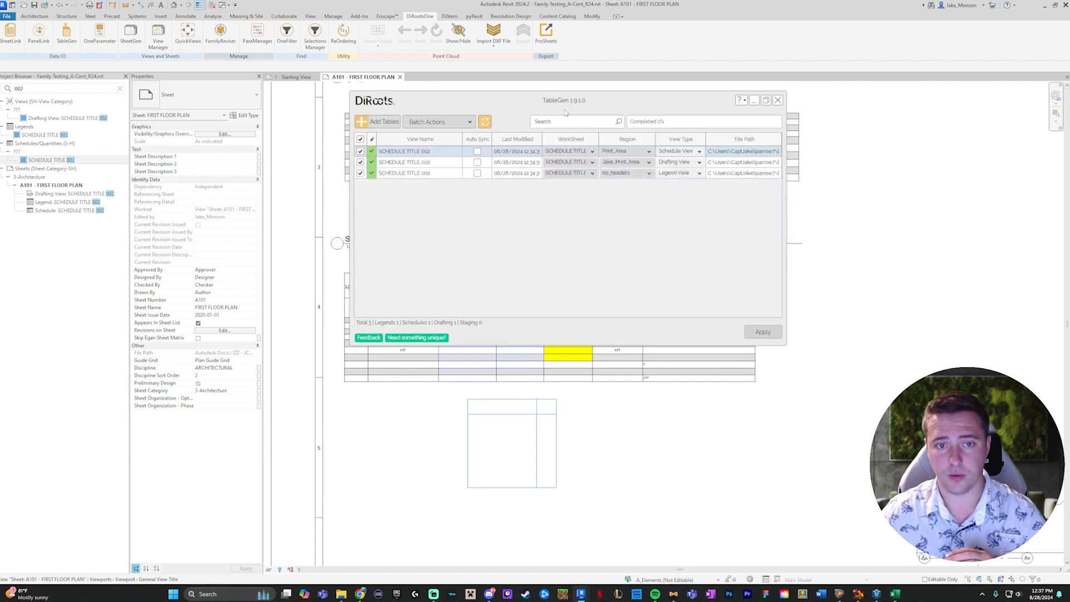
click(754, 100)
scroll(549, 279, up, 4)
double_click(549, 279)
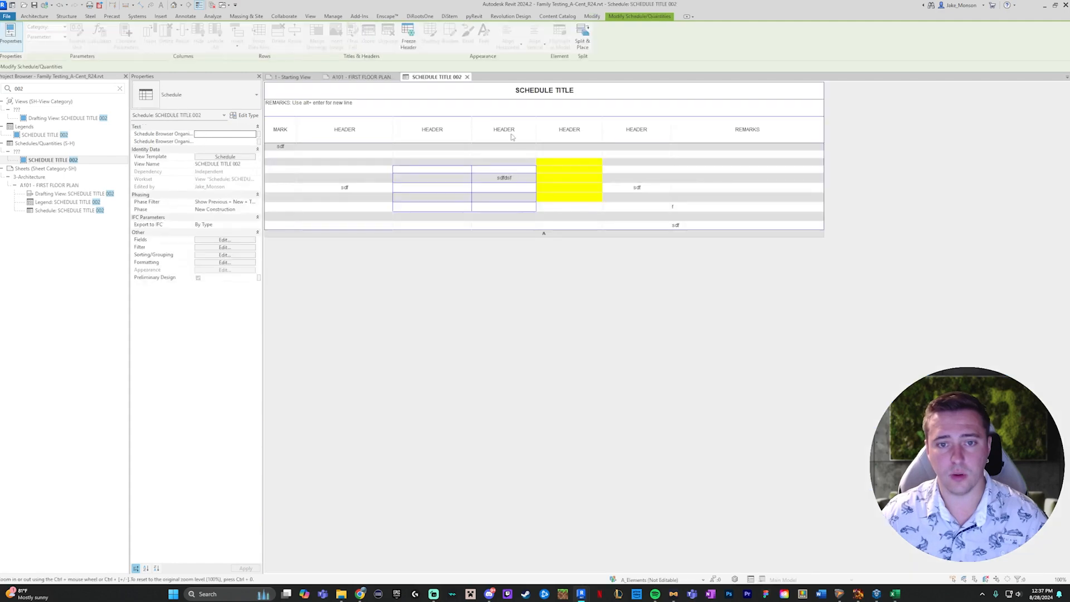
click(540, 95)
double_click(540, 89)
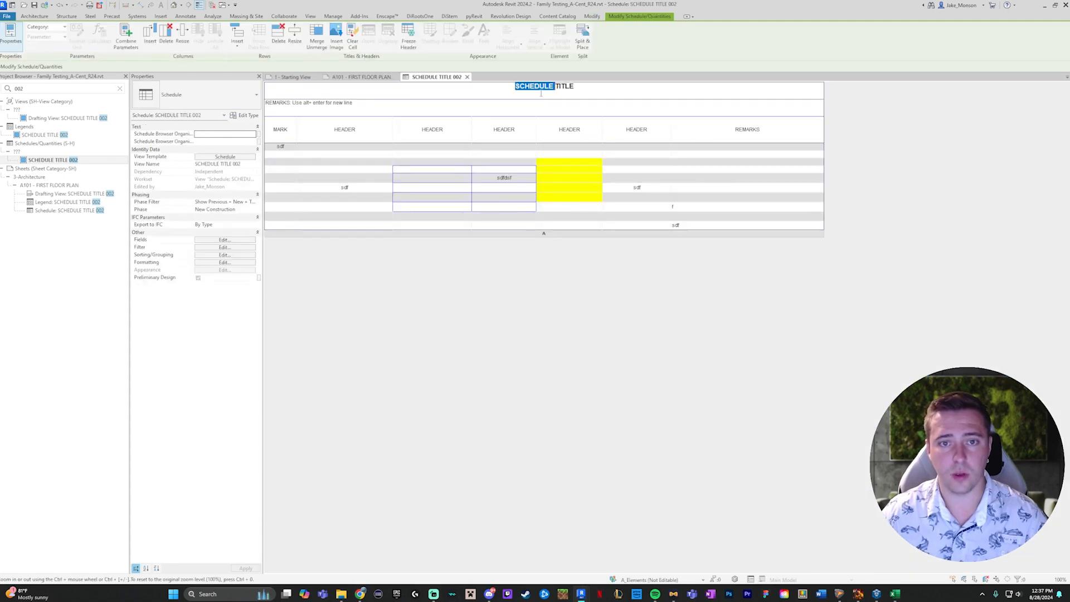
double_click(540, 89)
drag(574, 86, 492, 89)
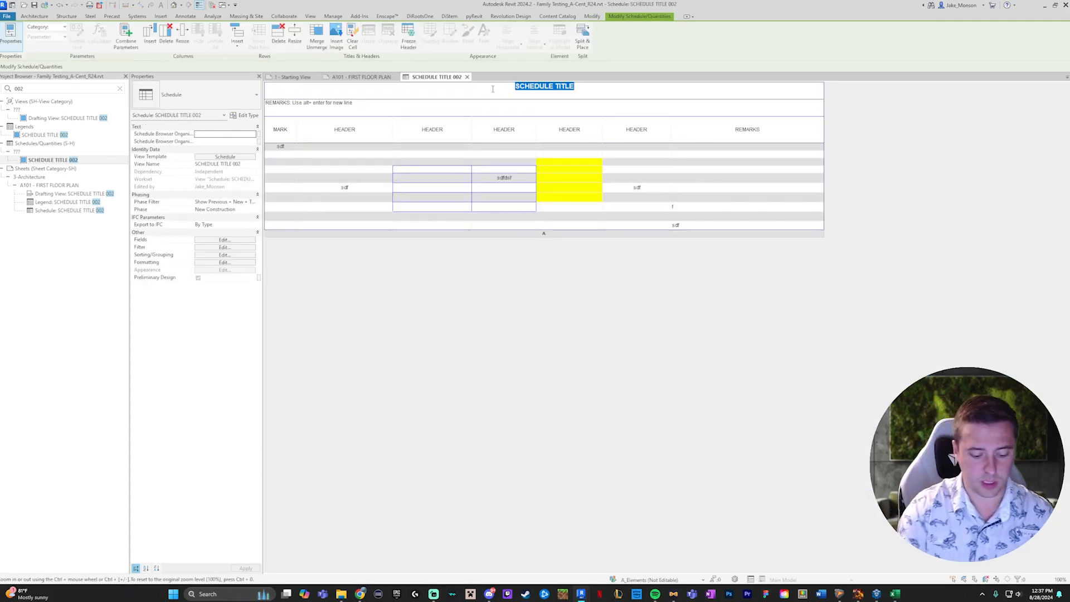
text(Jake)
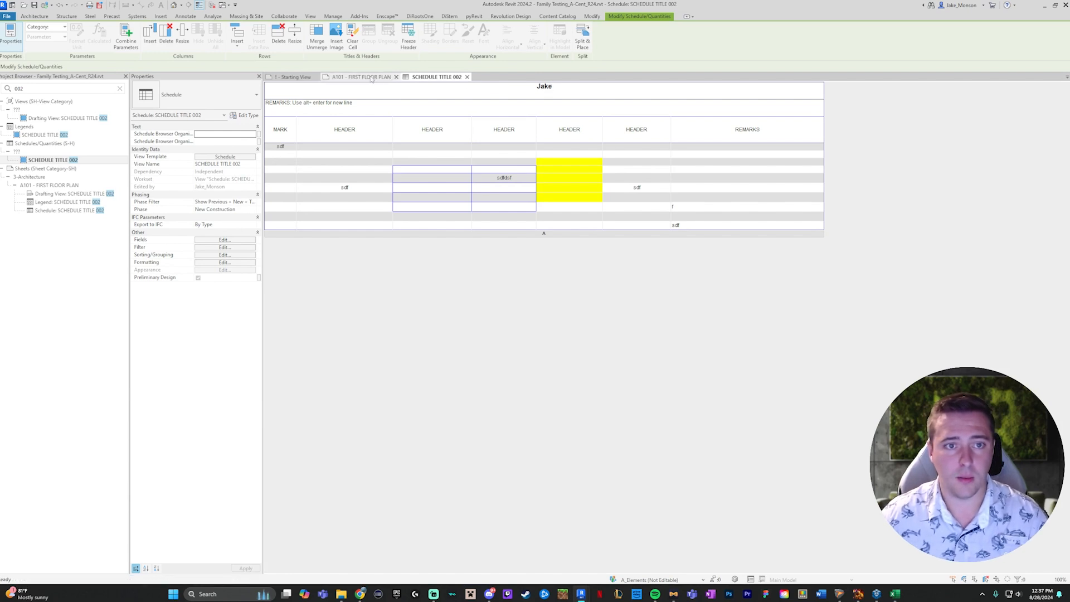
- Return to sheet A101, activate the drafting view, change its title note to "Cake", and deactivate the view
click(390, 78)
scroll(644, 314, down, 3)
middle_drag(596, 230, 616, 452)
double_click(616, 276)
click(623, 231)
click(623, 231)
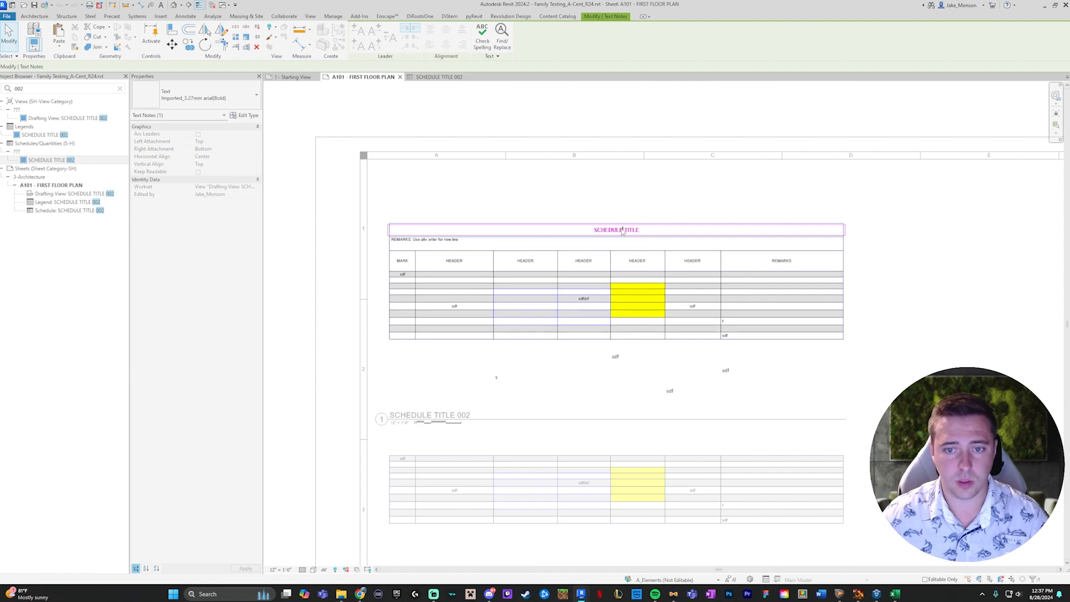
text(Cal)
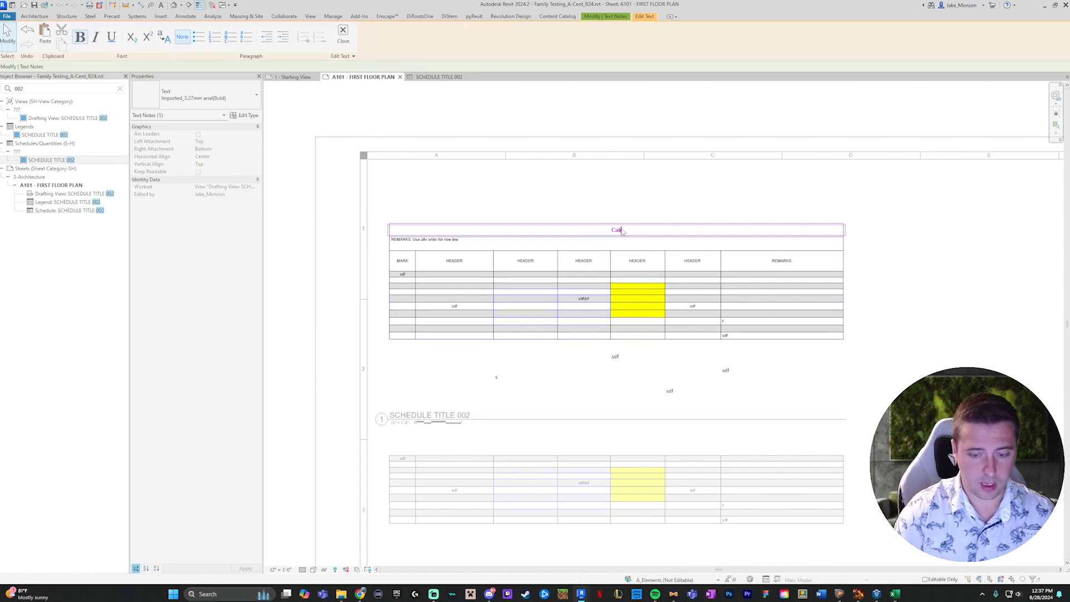
double_click(664, 177)
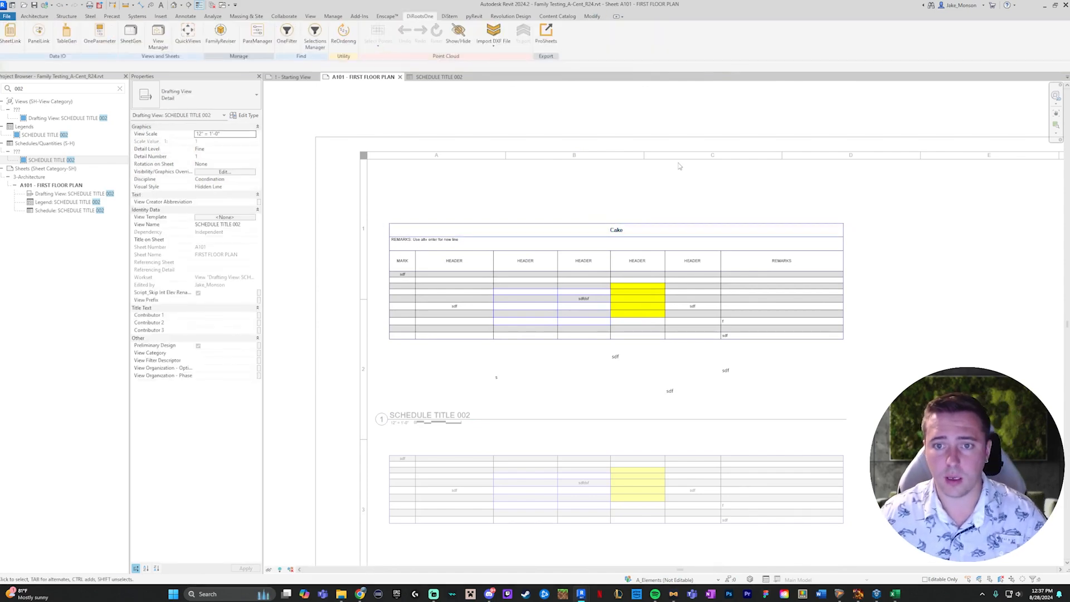
scroll(495, 133, down, 1)
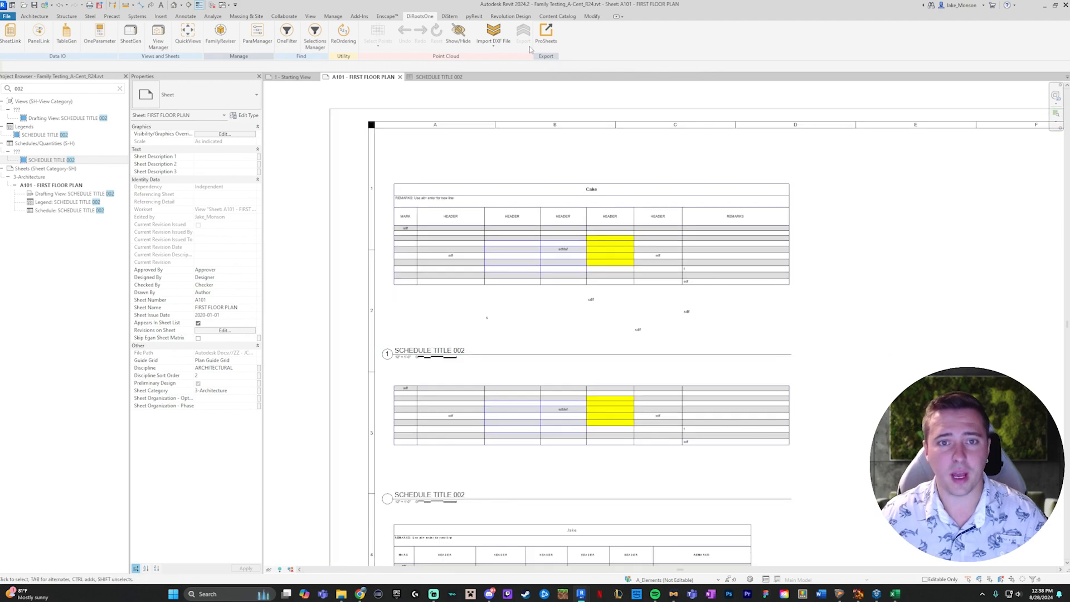
- Open the source workbook from the schedule view's row in TableGen, select the title cell, then save and close the workbook
mouse_move(581, 594)
click(638, 550)
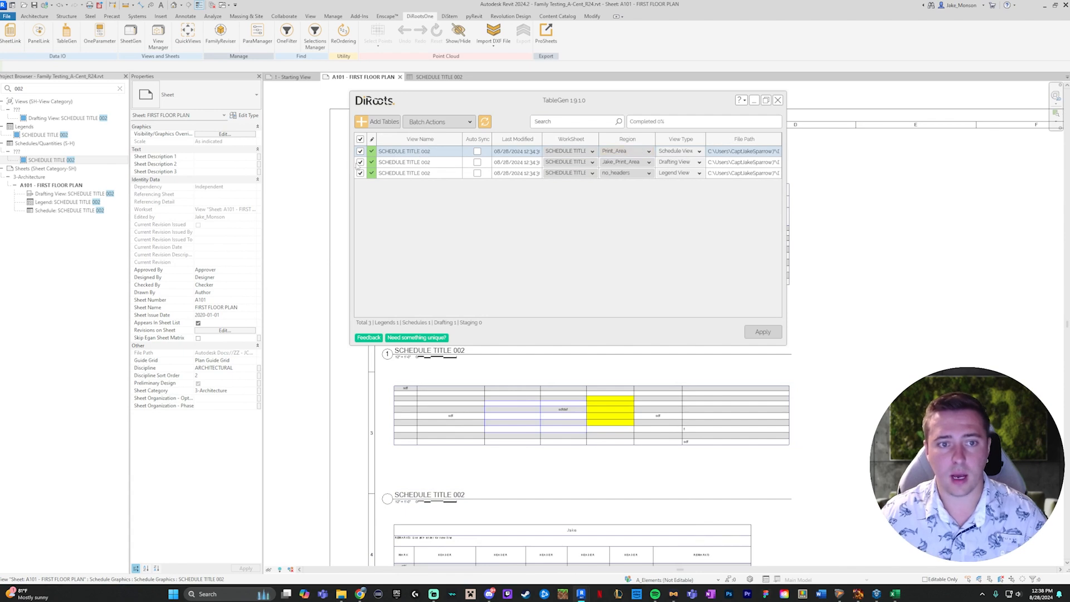
right_click(425, 154)
click(459, 222)
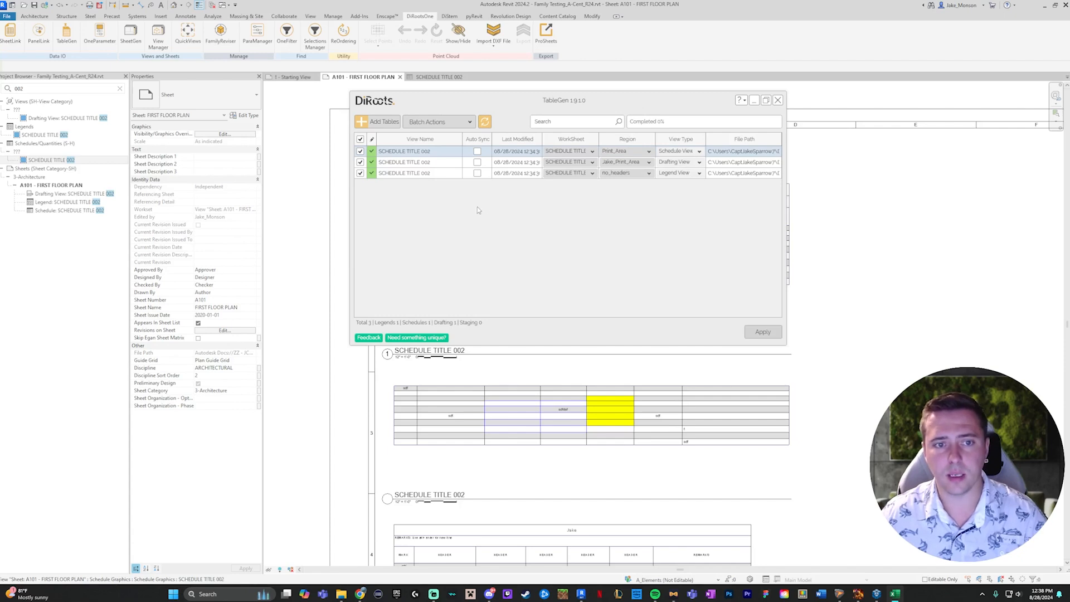
click(897, 595)
click(236, 123)
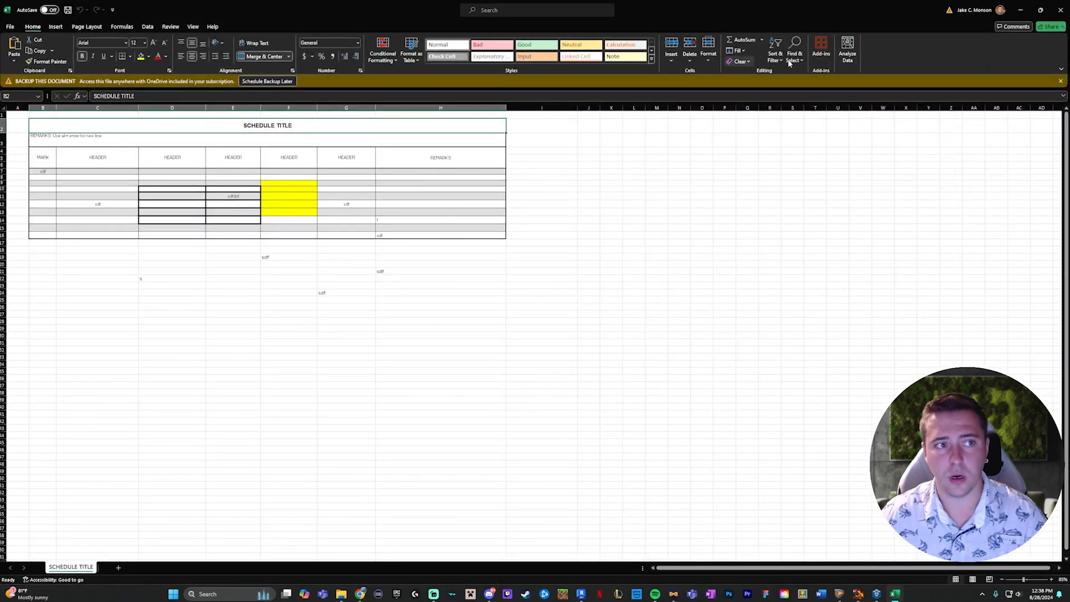
click(1062, 10)
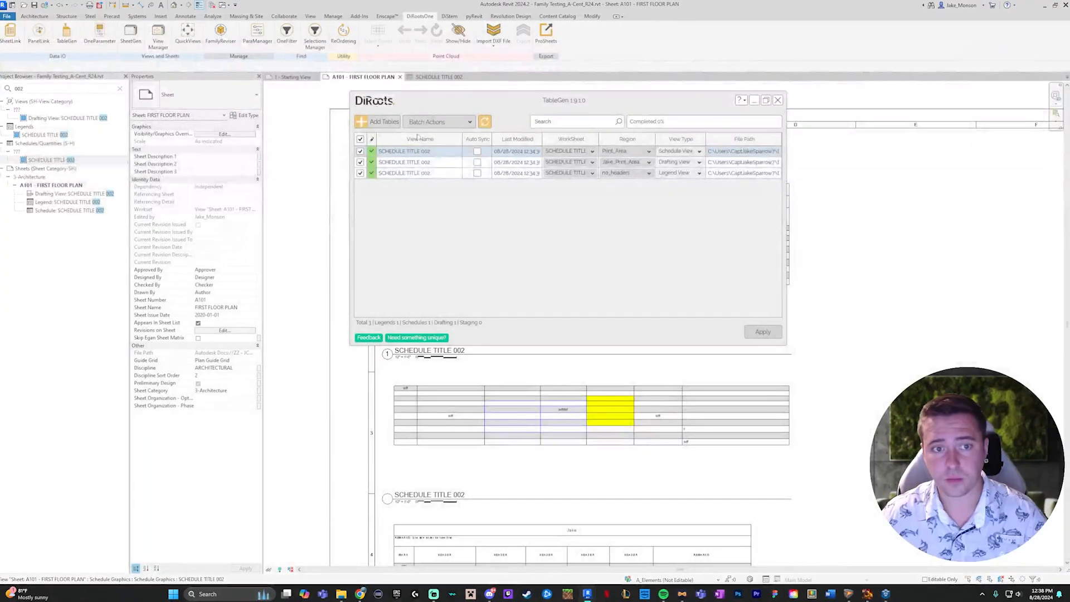
- Reload all three tables from the workbook in TableGen, apply the update, and check the drafting view and schedule titles on the sheet
click(438, 121)
click(437, 139)
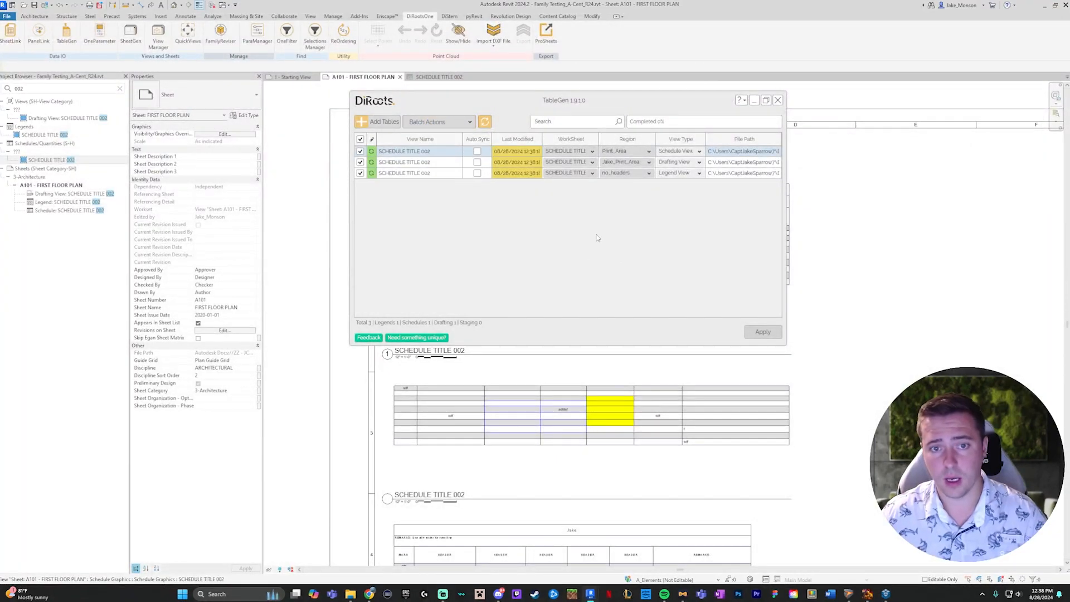
click(762, 333)
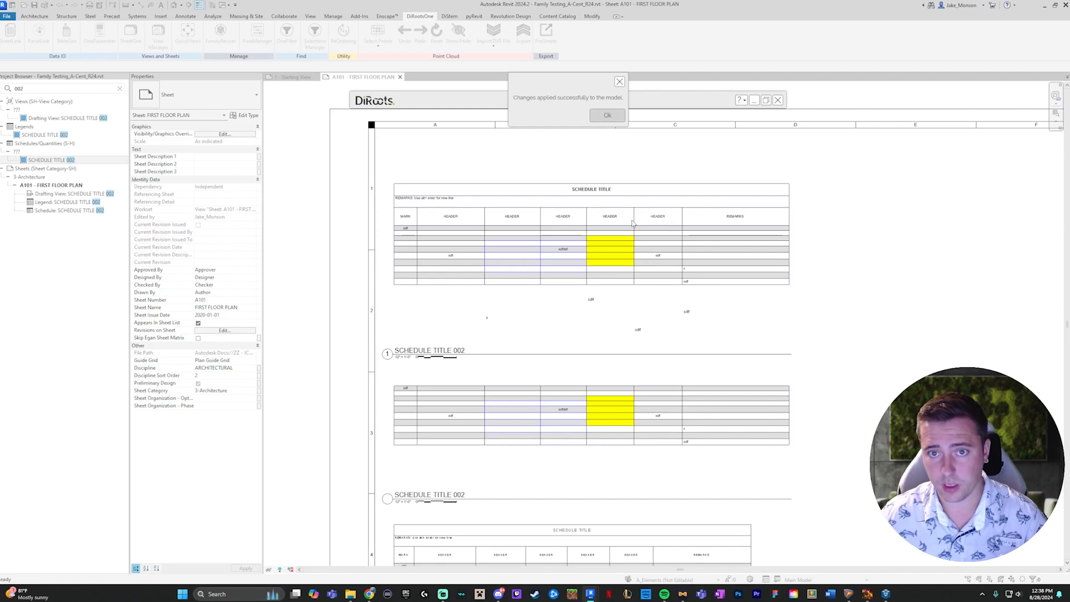
click(607, 115)
scroll(586, 197, up, 1)
scroll(585, 196, up, 3)
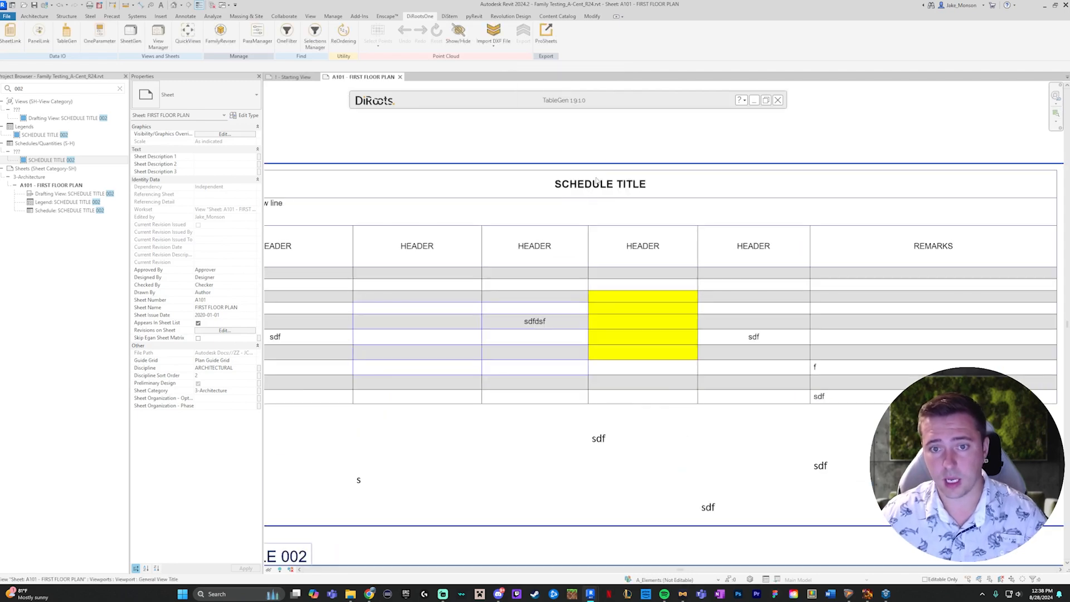
scroll(597, 184, down, 4)
middle_drag(611, 360, 618, 253)
scroll(599, 349, up, 5)
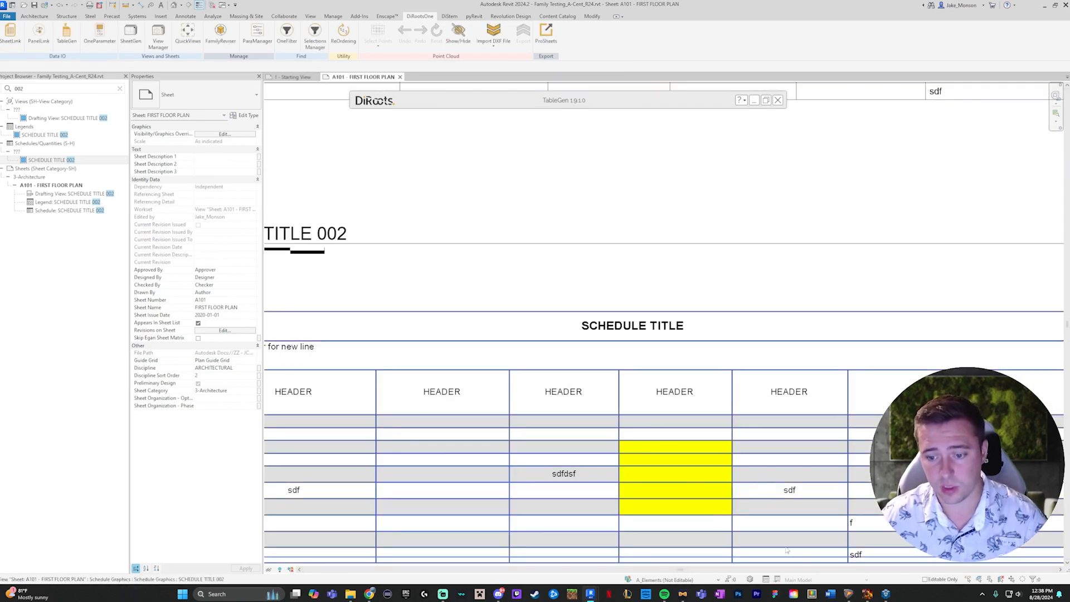
- Reopen TableGen and check the worksheet choices for the legend view that uses the no_headers region
click(574, 107)
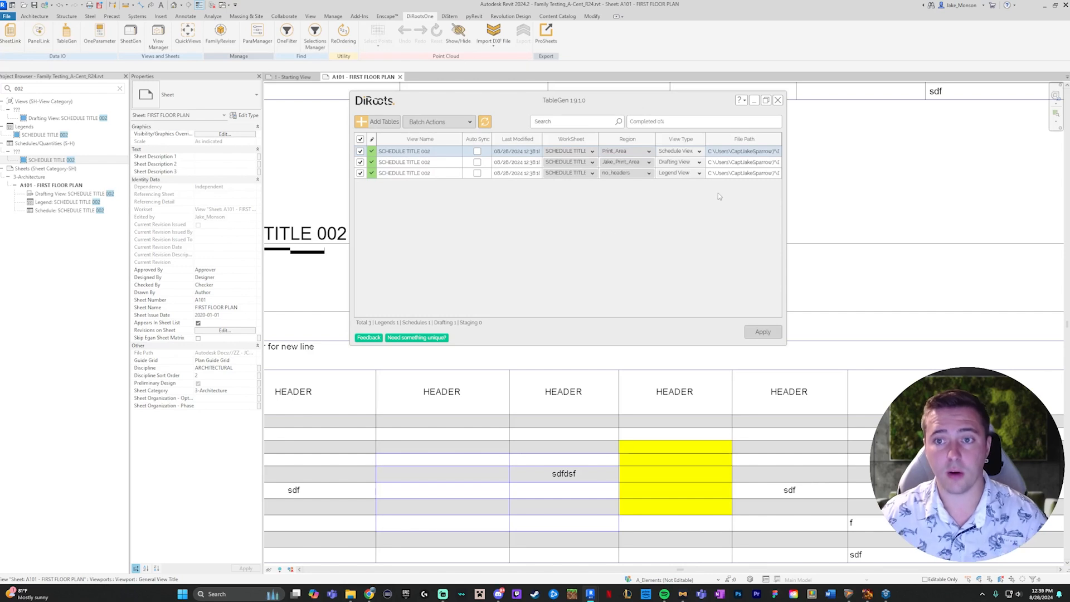
double_click(571, 102)
double_click(571, 102)
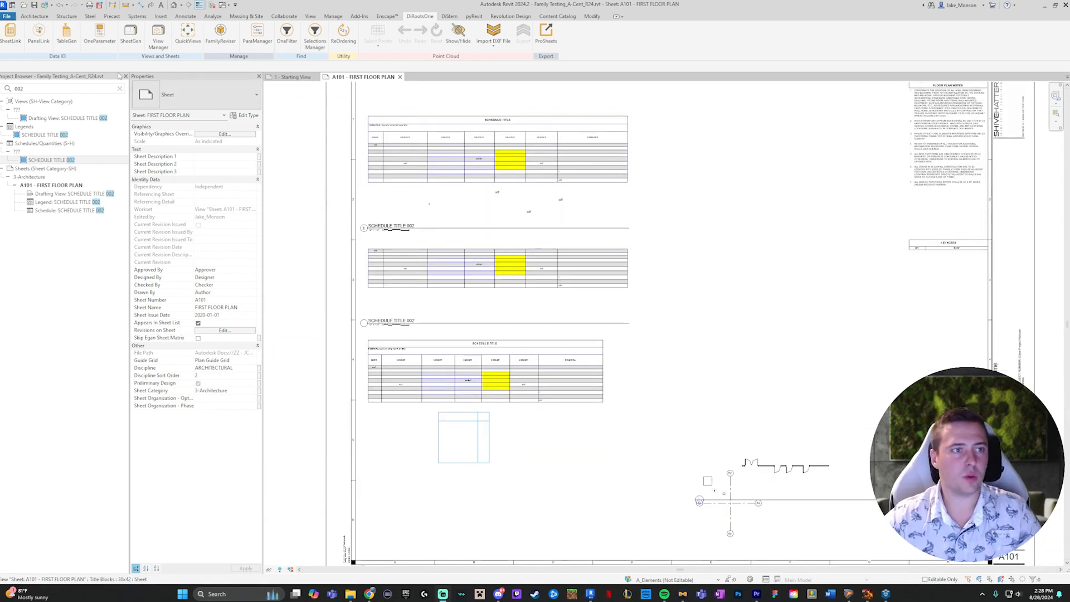
click(66, 33)
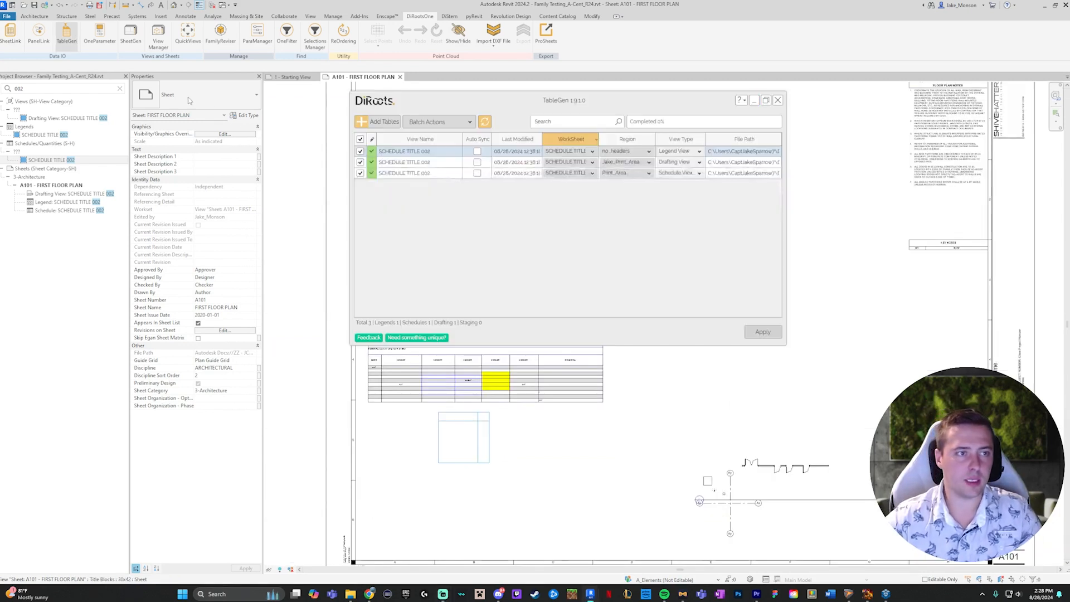
click(567, 151)
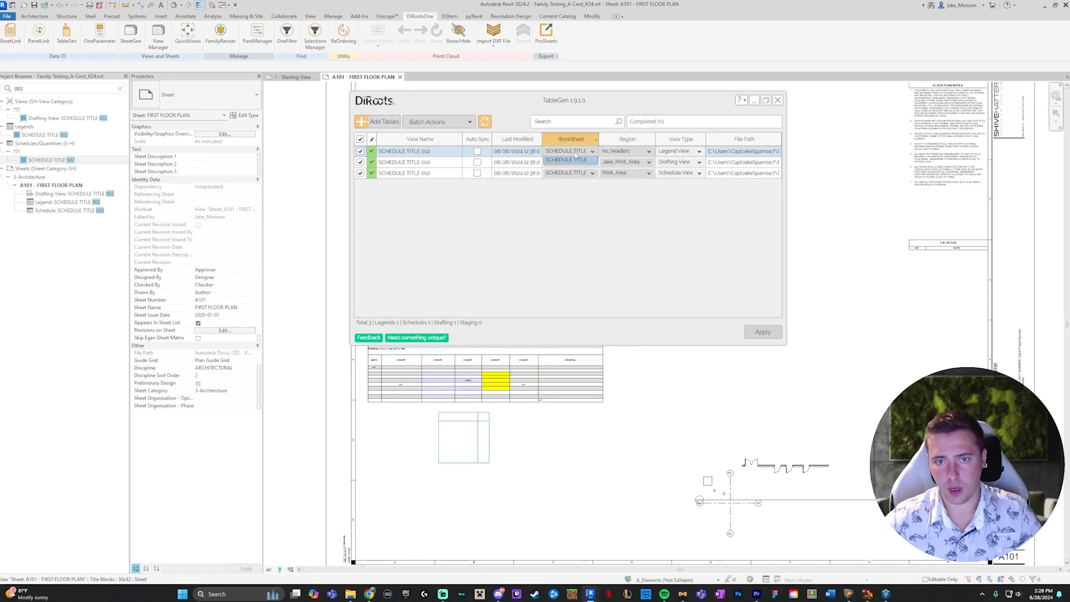
click(565, 160)
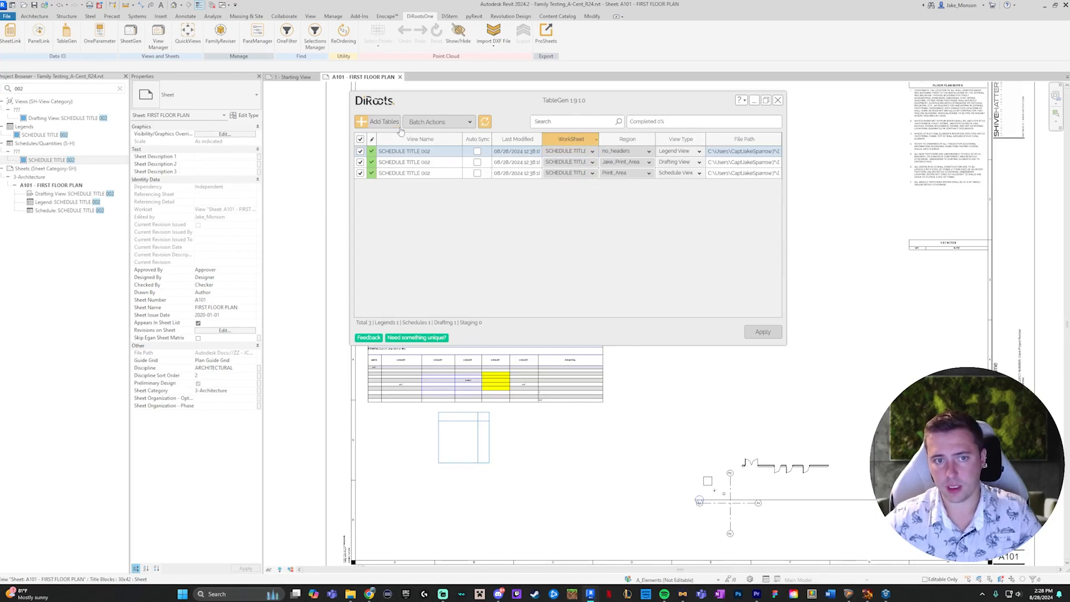
- Start adding a table in TableGen to check its worksheet options, and close the dialog without adding anything
click(374, 122)
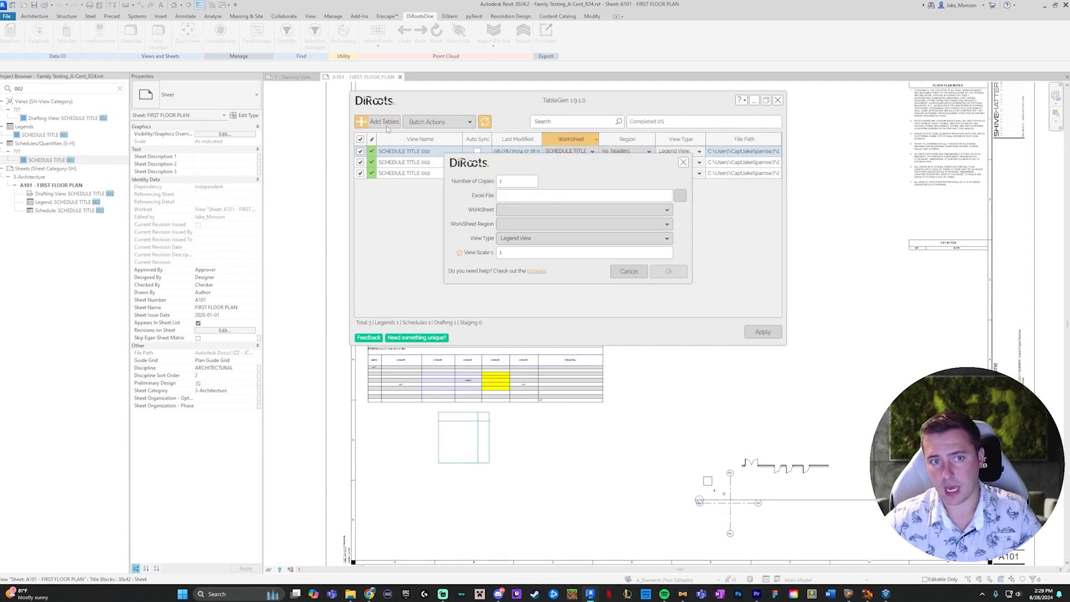
click(501, 210)
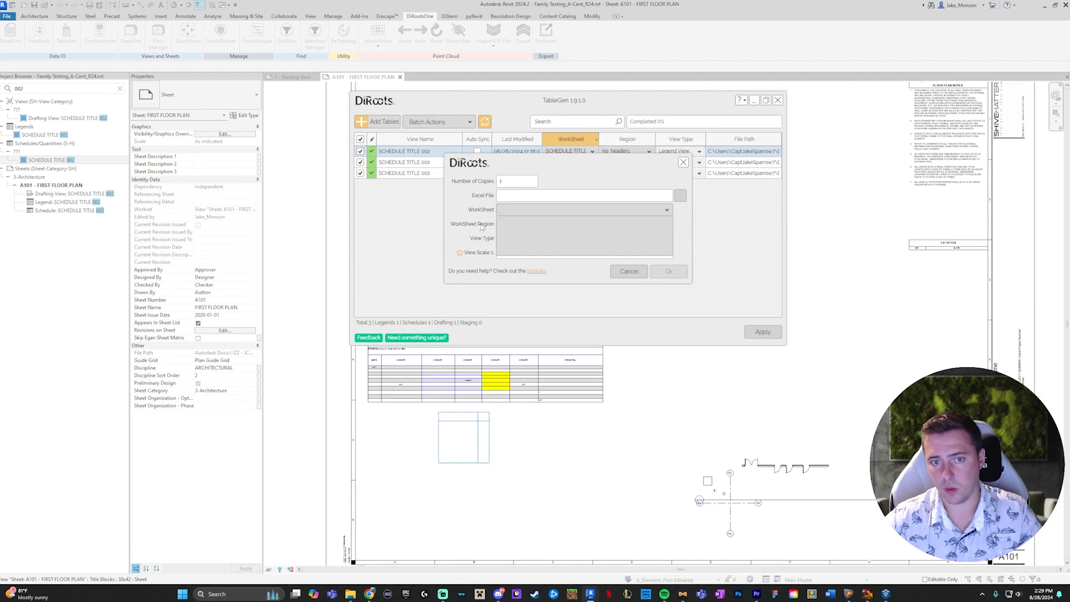
click(683, 163)
click(683, 163)
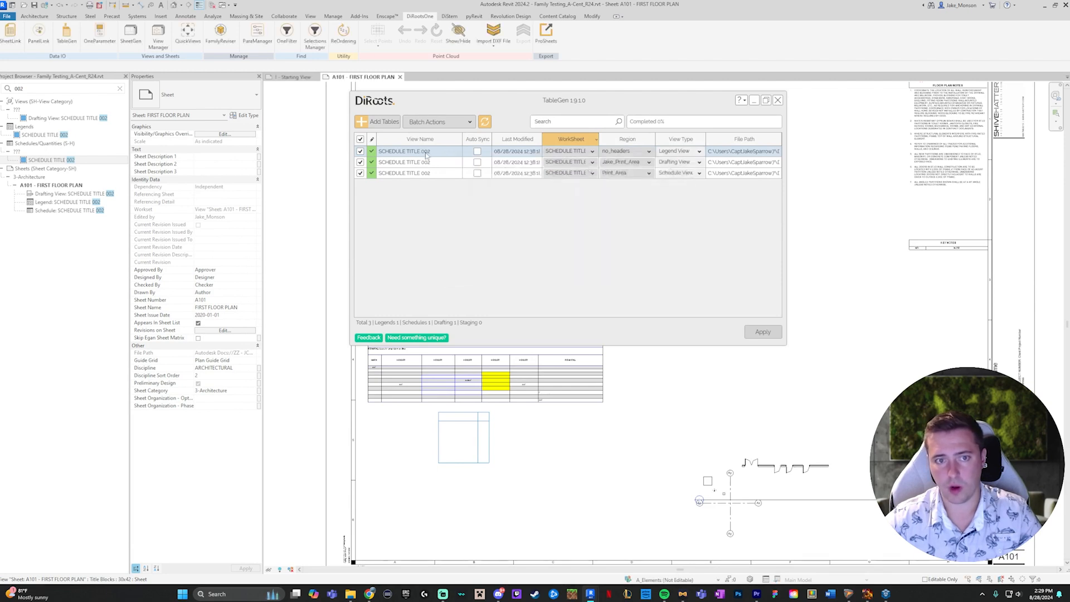
- Open the source workbook from the legend view's row in TableGen and add a blank worksheet
right_click(427, 155)
click(463, 217)
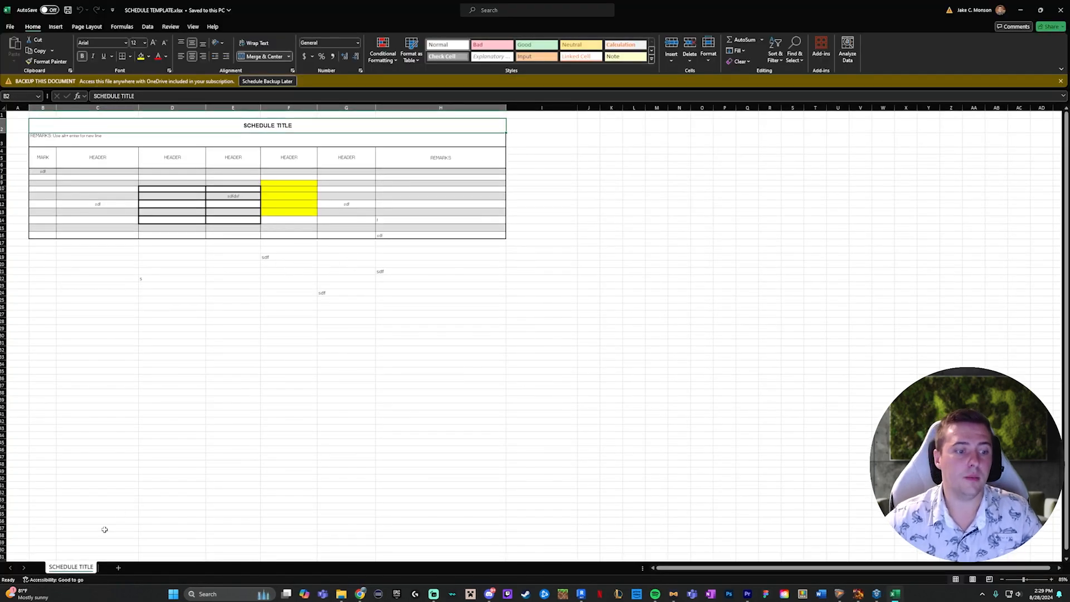
click(119, 567)
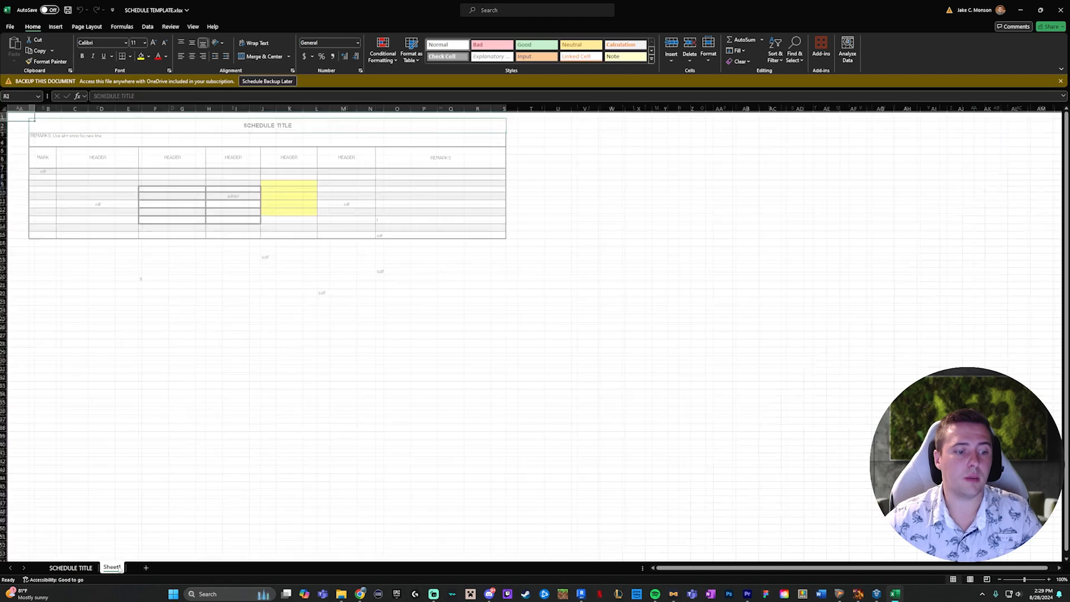
- Create a copy of the SCHEDULE TITLE worksheet placed before the original, and return to the original worksheet
click(88, 569)
right_click(89, 568)
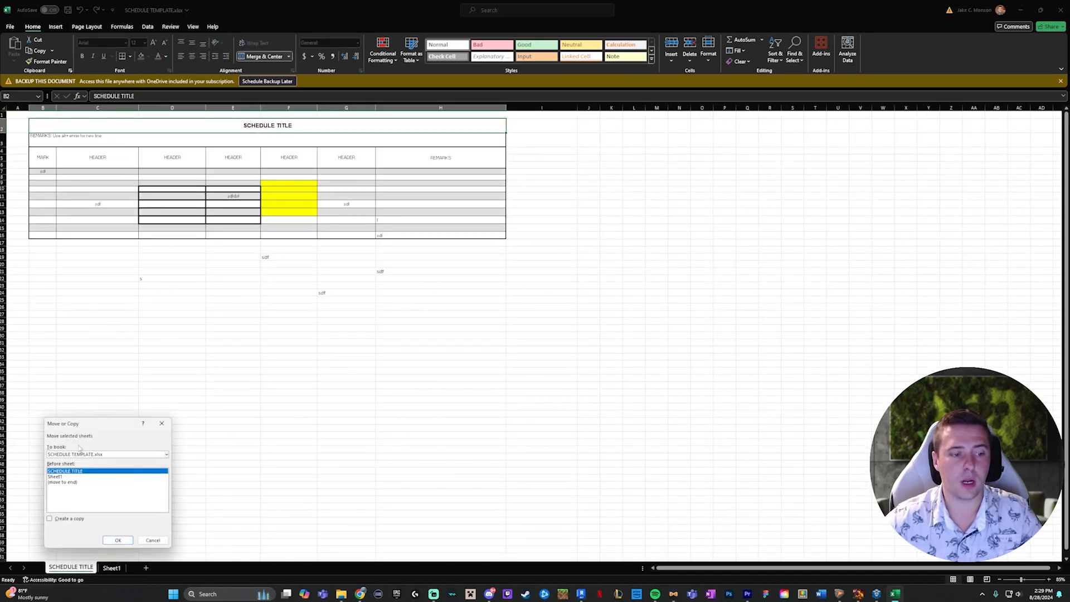
click(50, 518)
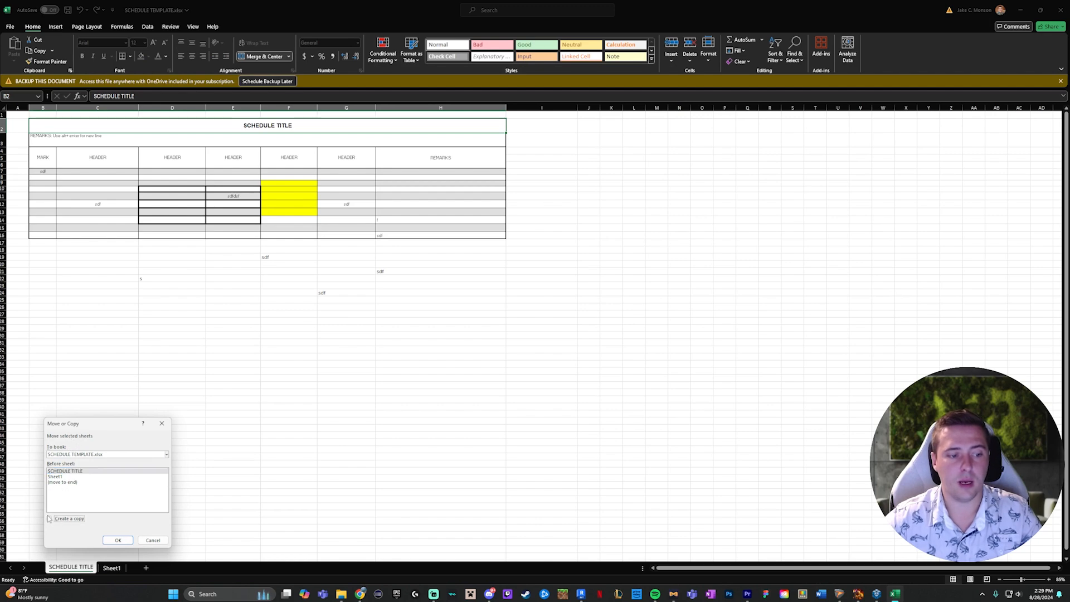
click(119, 540)
click(138, 569)
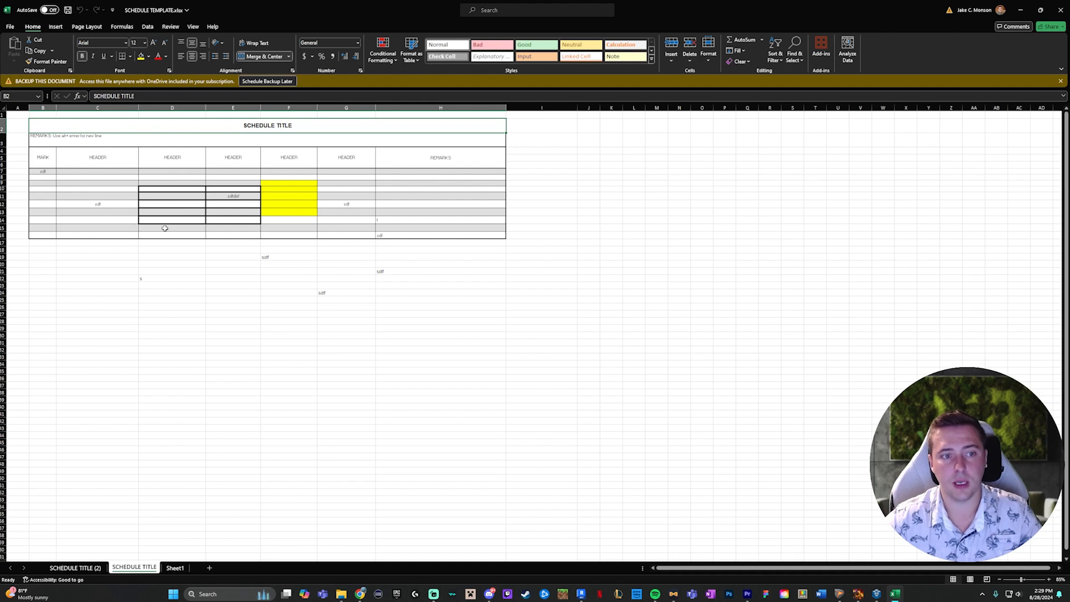
- Fill cells D10 to F14 of the SCHEDULE TITLE worksheet with the standard purple color
drag(143, 192, 290, 222)
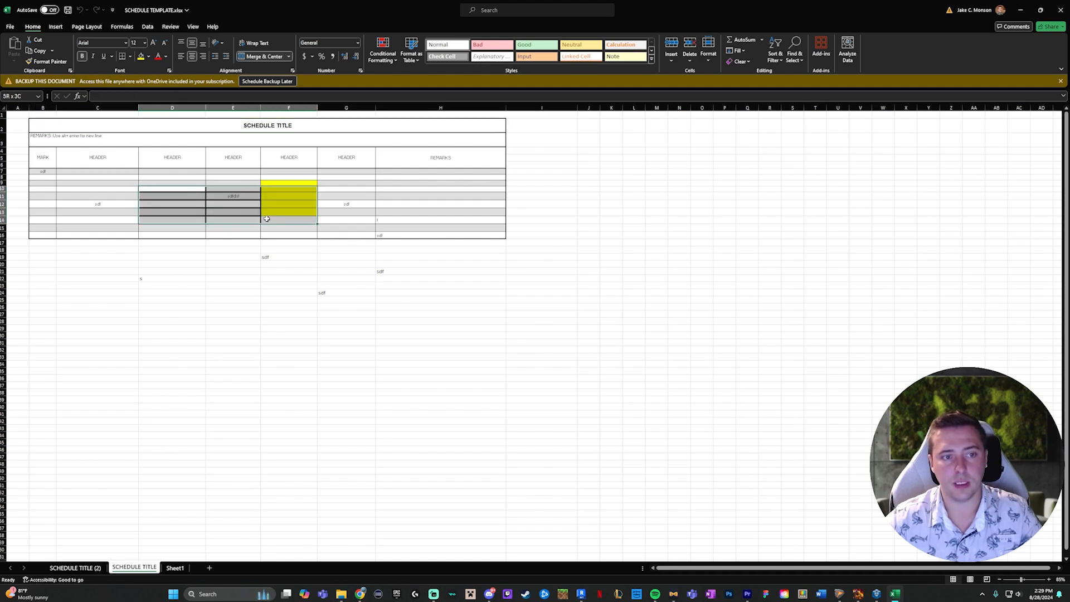
click(150, 56)
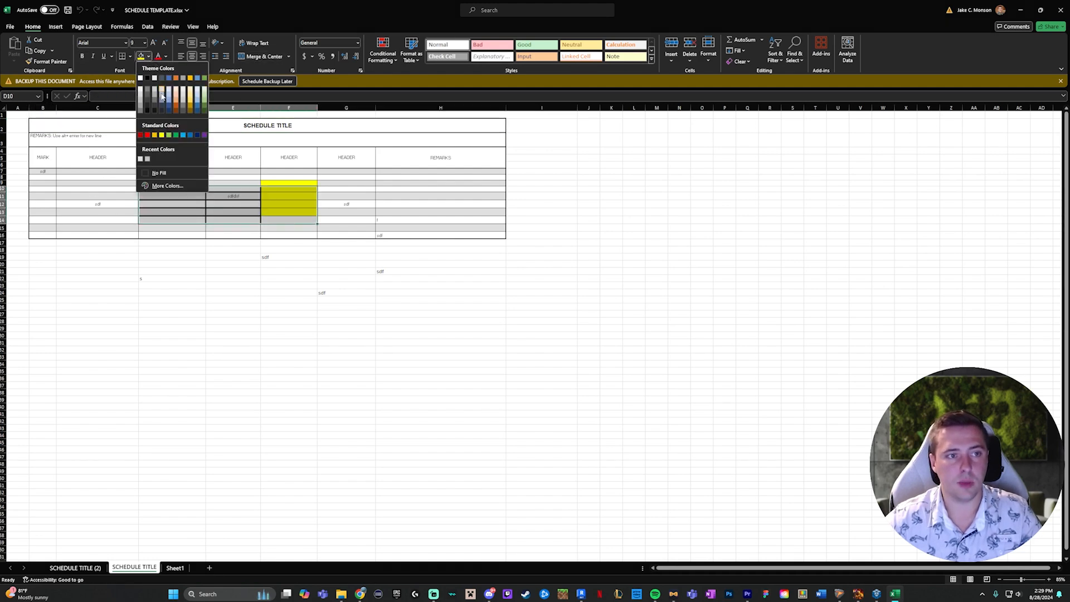
click(203, 135)
click(172, 292)
- Examine which cells the custom print area and no_headers named regions cover on the SCHEDULE TITLE worksheet
drag(36, 121, 294, 292)
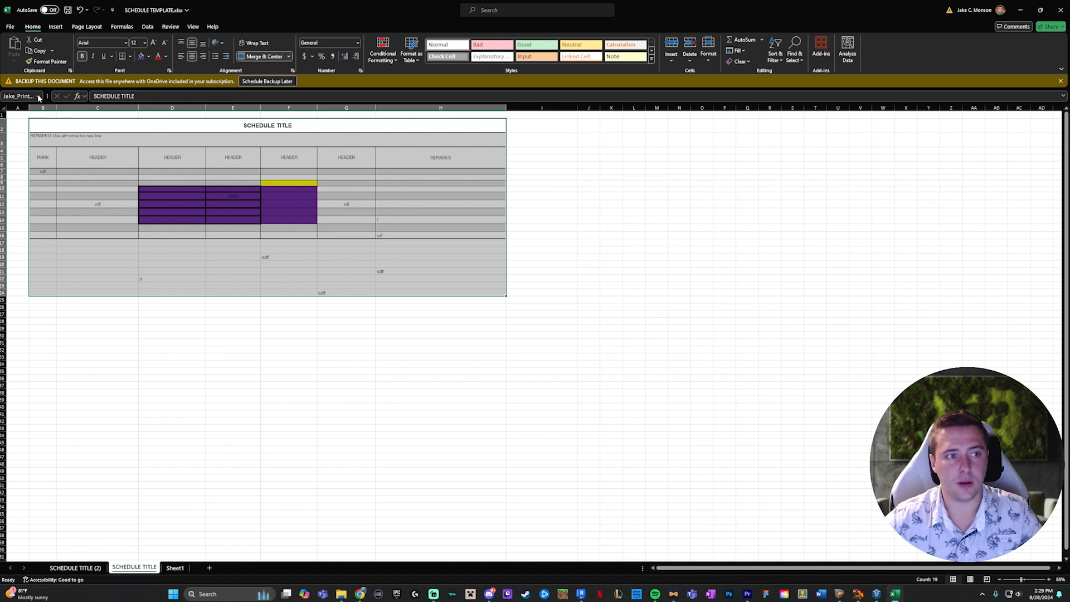
drag(39, 124, 272, 216)
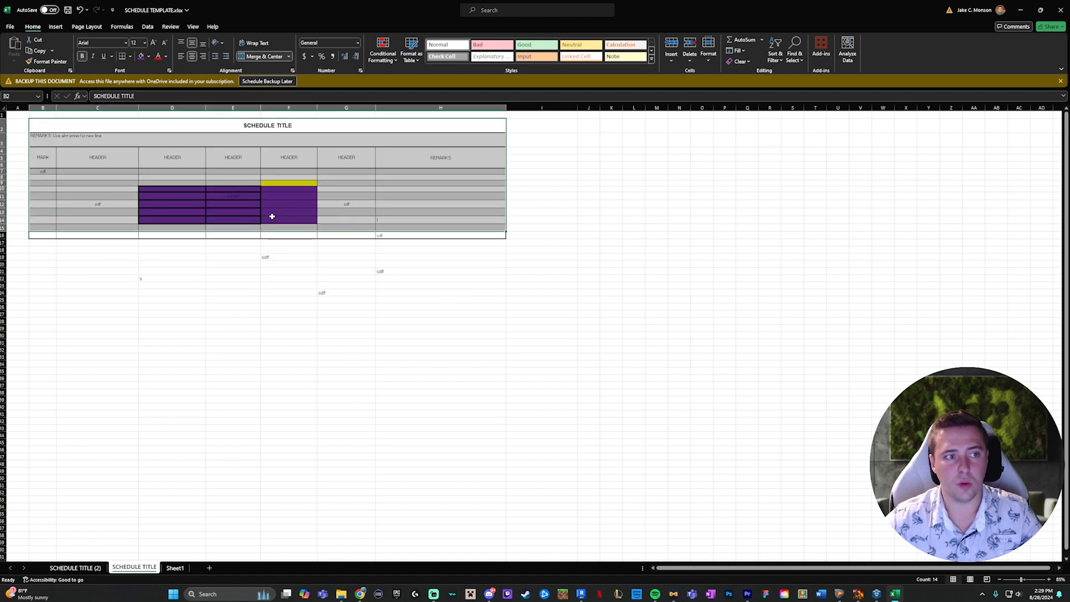
click(193, 206)
click(37, 97)
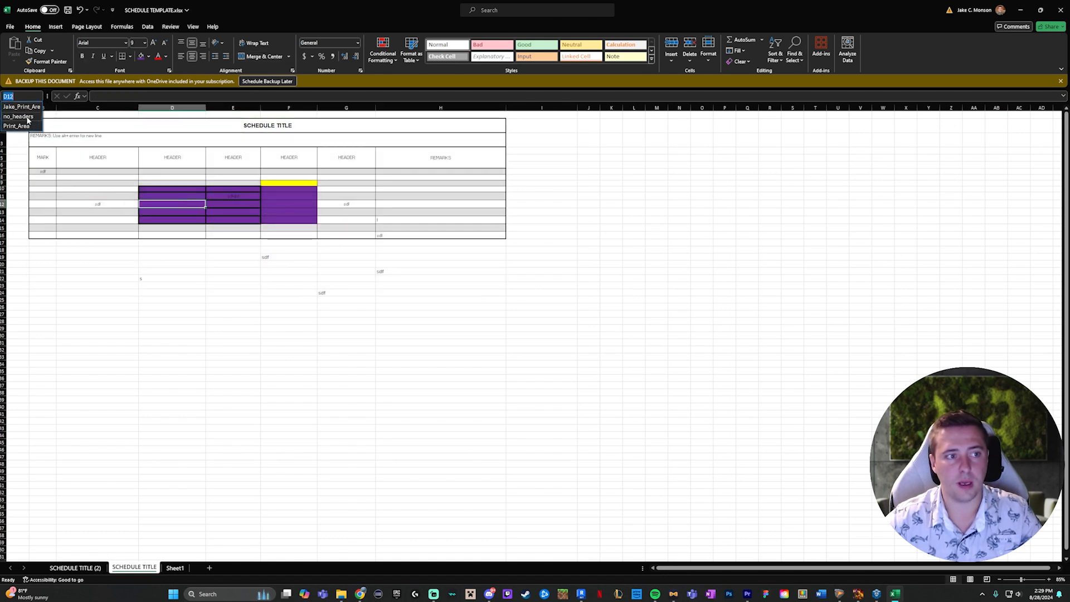
click(28, 118)
click(27, 97)
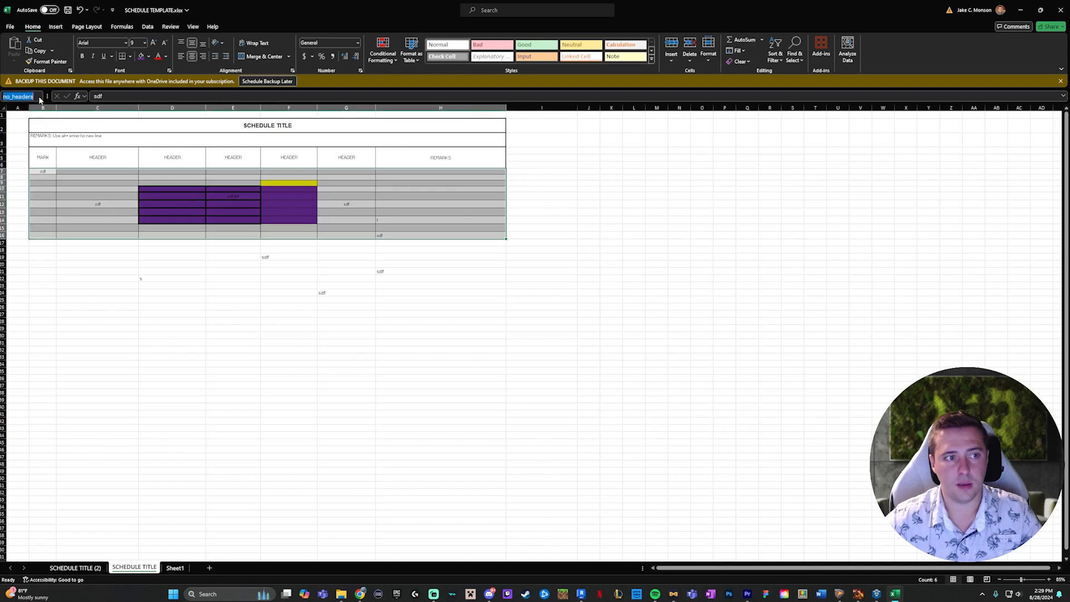
click(207, 452)
- From the blank Sheet1 worksheet, jump to the custom print area named region on the SCHEDULE TITLE worksheet
click(175, 567)
click(124, 144)
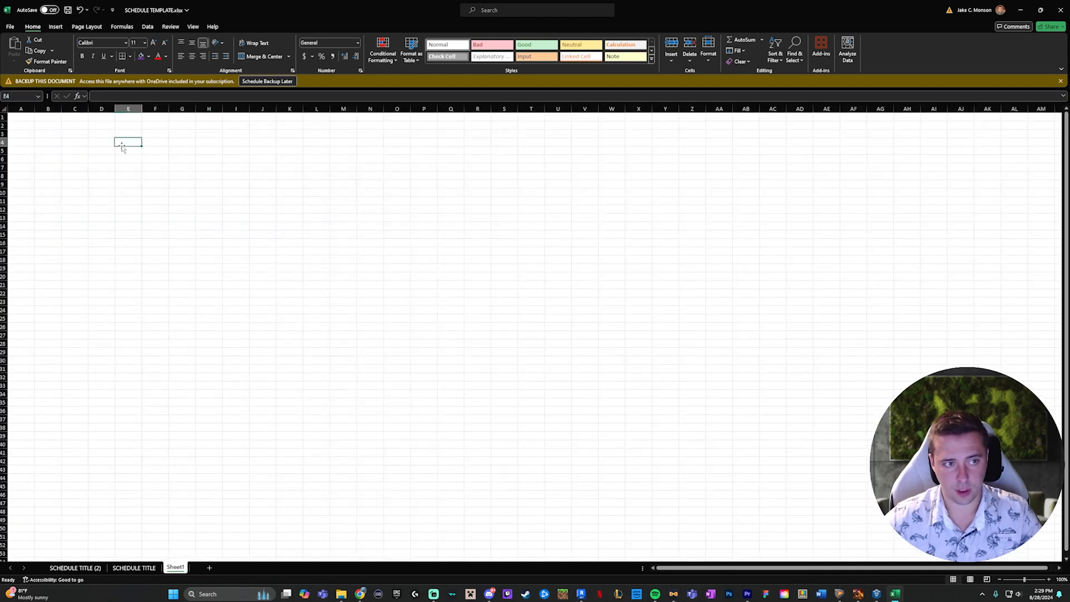
click(38, 97)
click(19, 111)
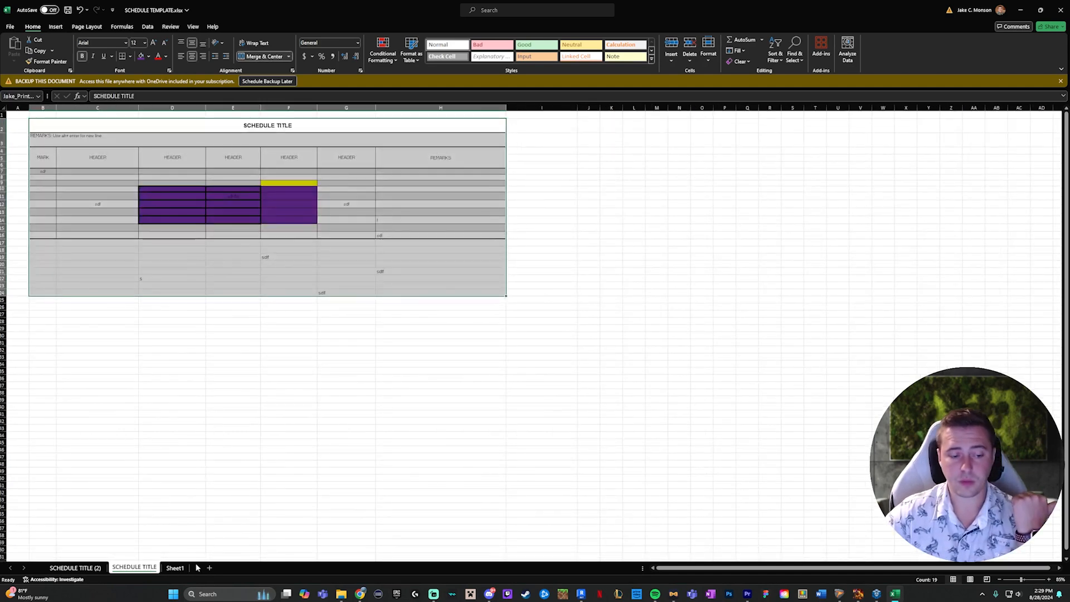
- Fill cells B4 to E13 of the Sheet1 worksheet with the orange theme color
click(175, 568)
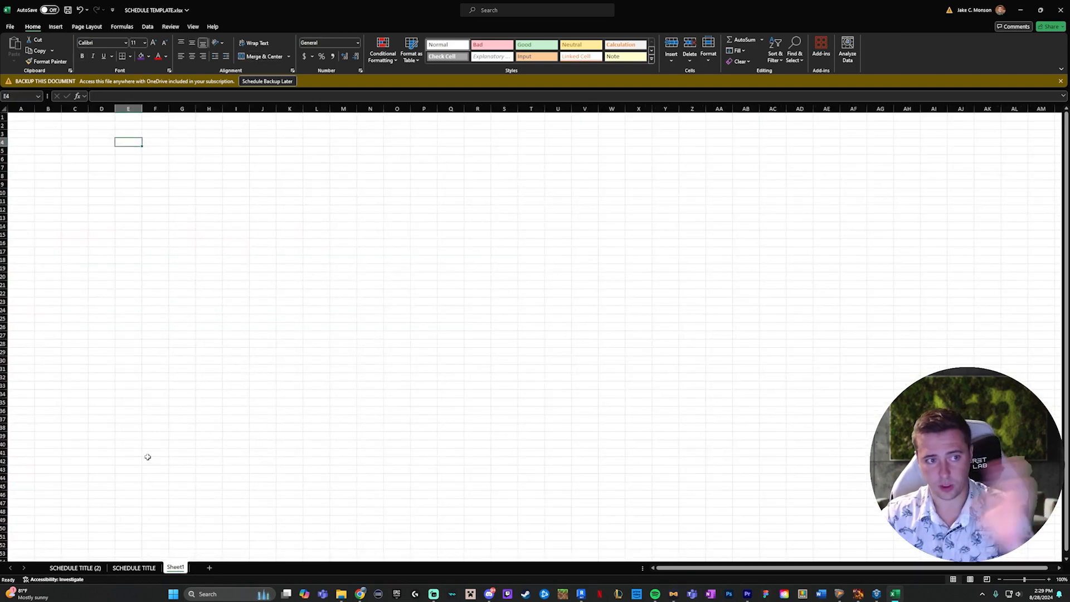
drag(56, 141, 130, 218)
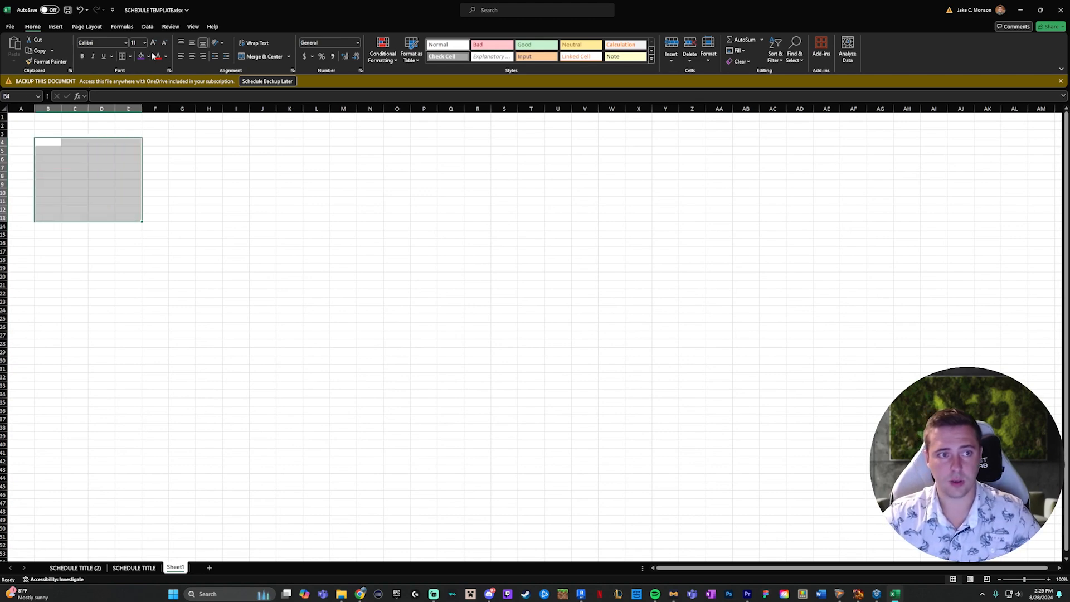
click(149, 56)
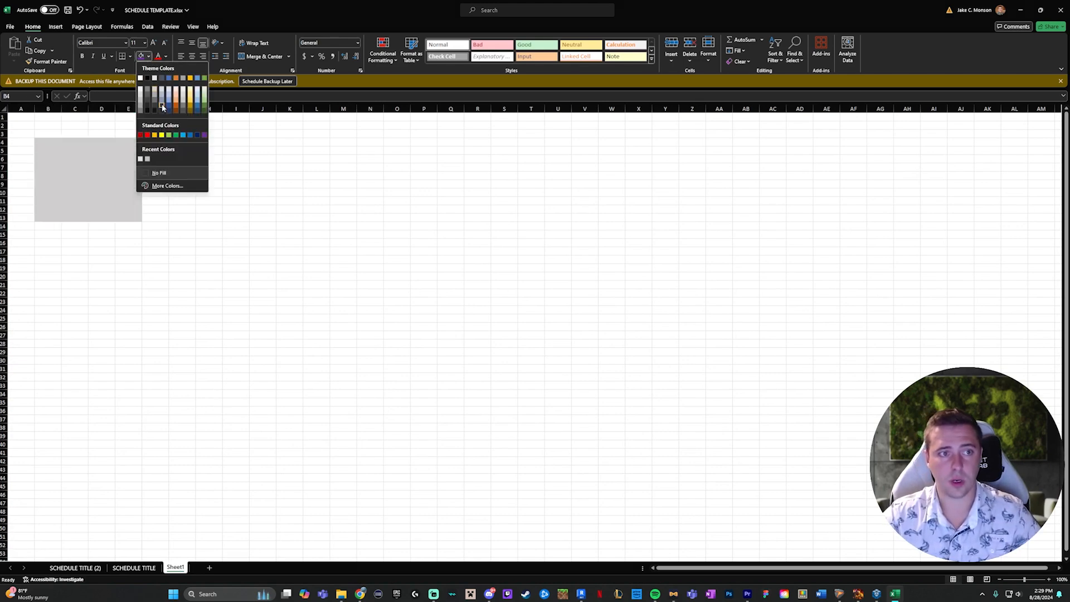
click(176, 77)
click(187, 207)
- Name the range B3 to E13 on Sheet1 NewPrintArea
drag(37, 134, 132, 217)
click(24, 95)
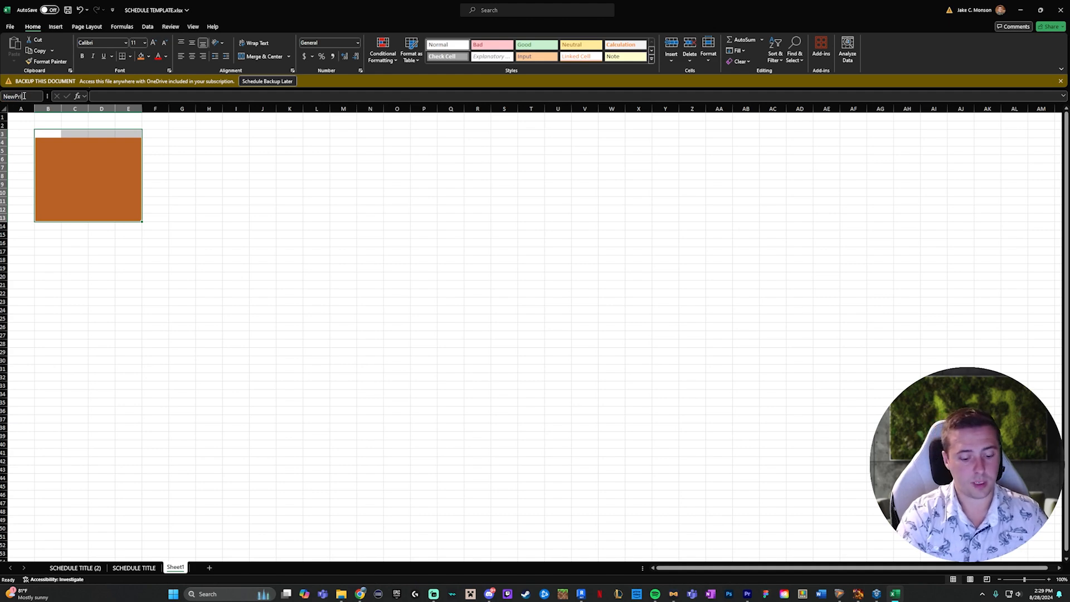
text(NewPrintAre)
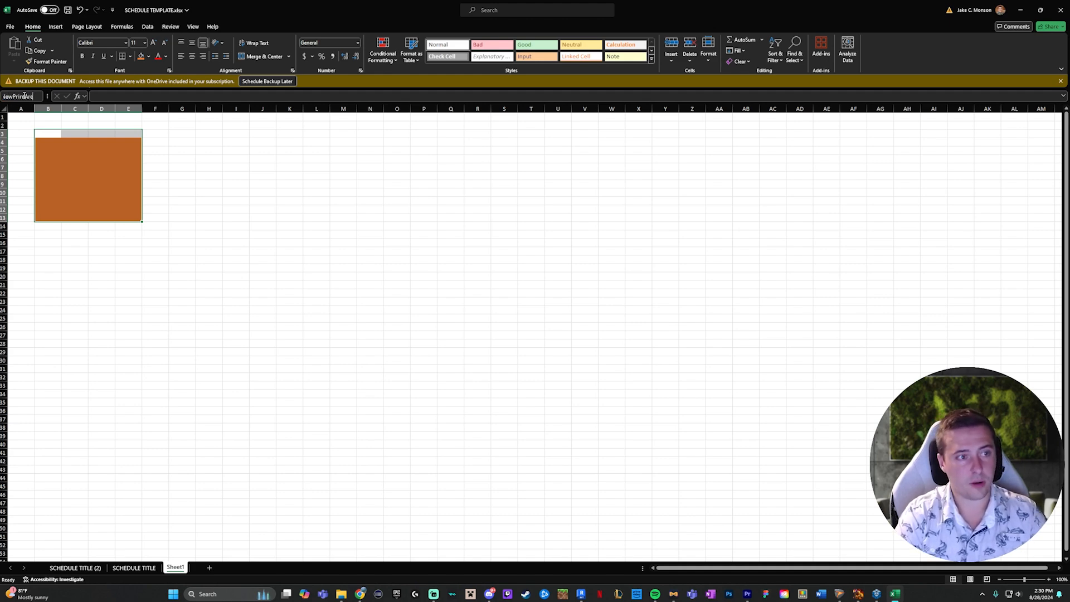
text(a)
key(Return)
click(234, 218)
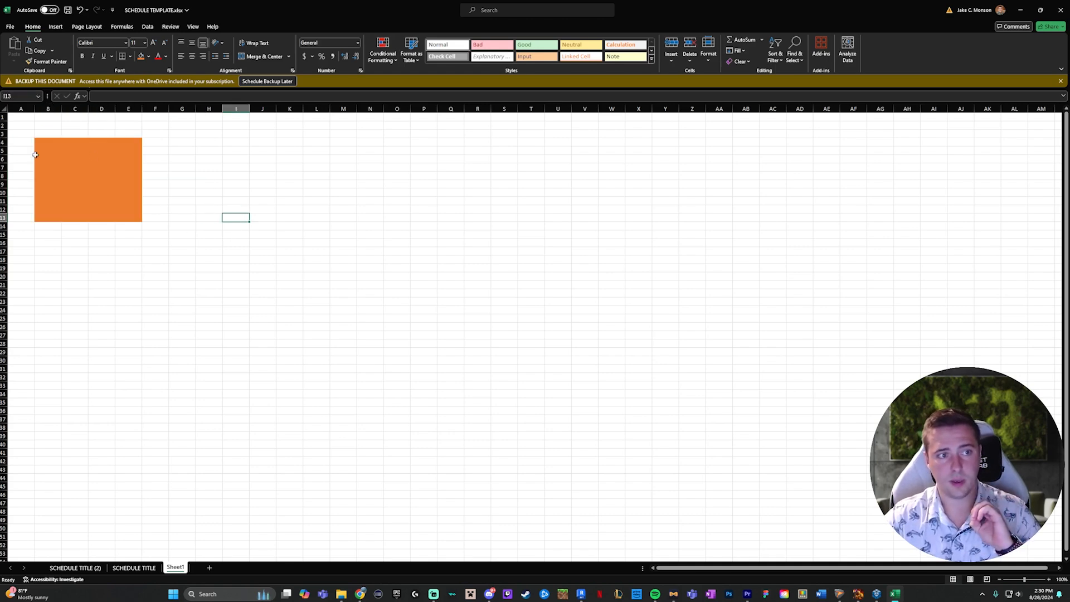
- Check the workbook's list of named regions, and save and close the workbook
click(38, 96)
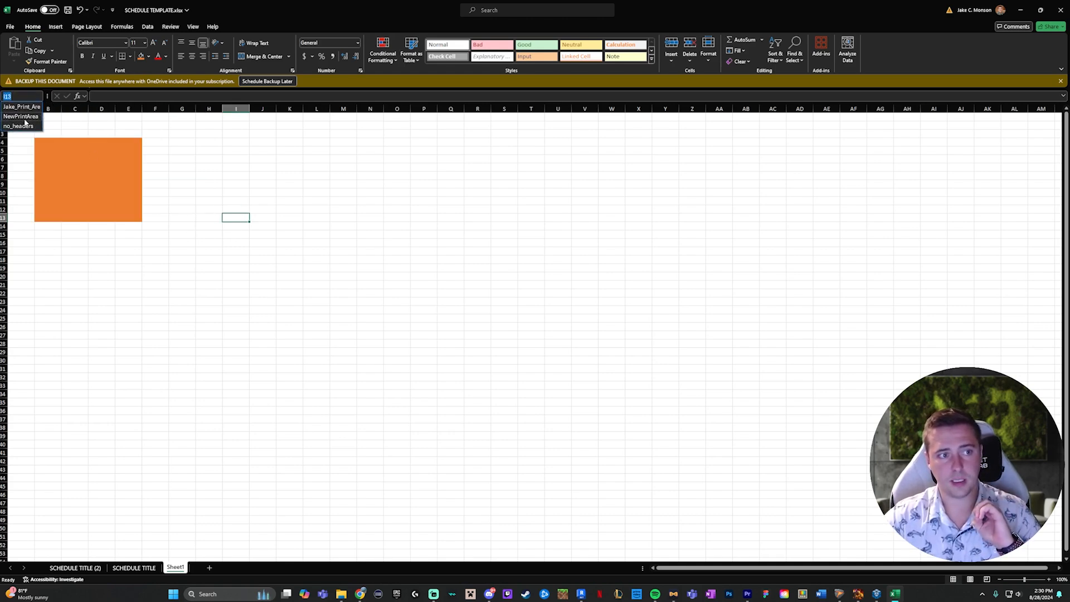
click(37, 96)
click(68, 10)
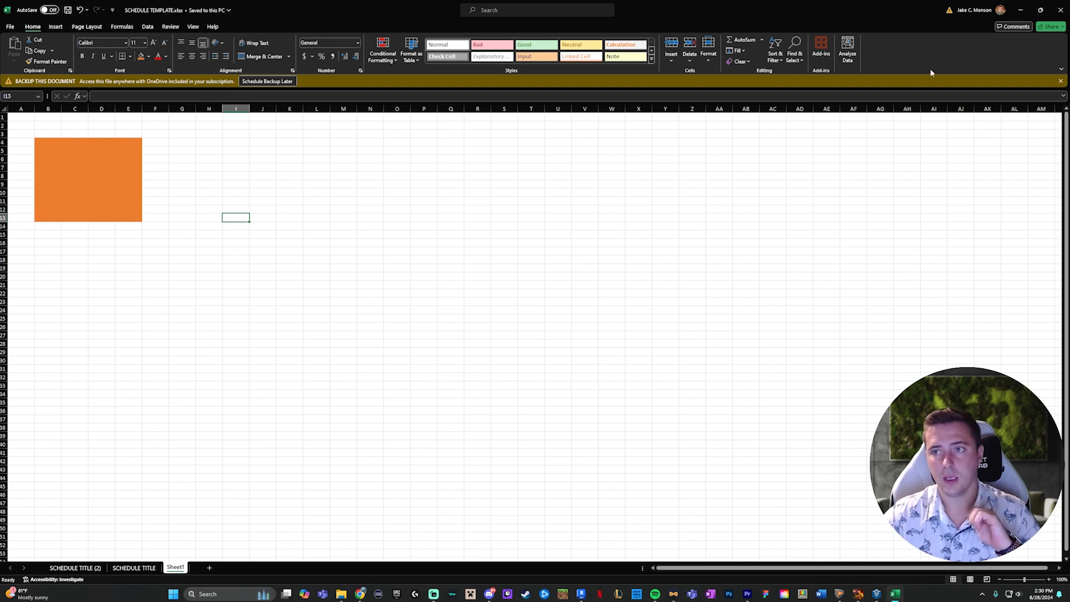
click(1061, 10)
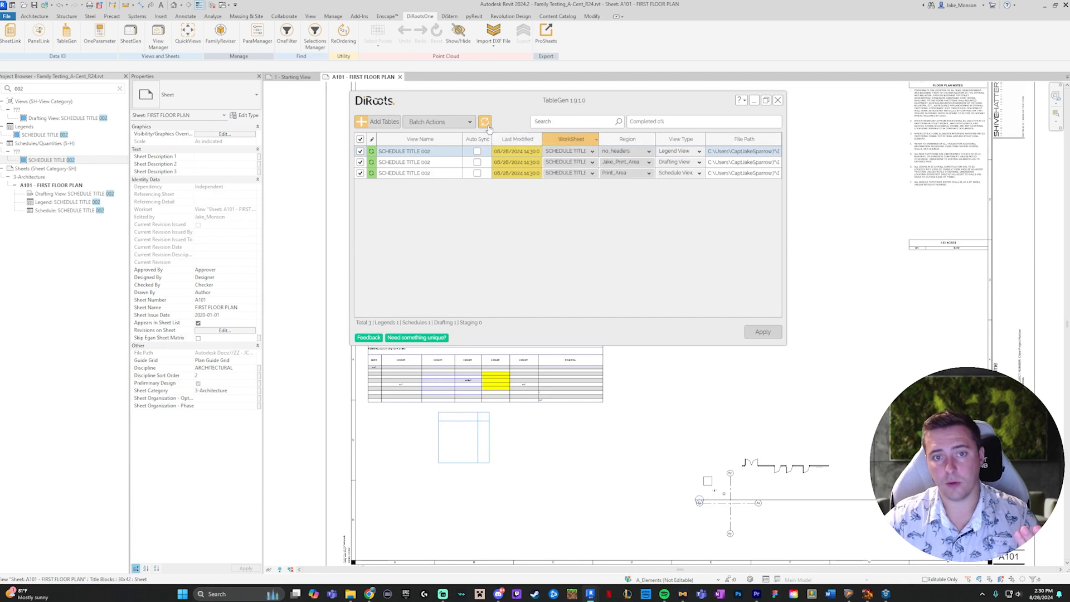
- In TableGen, set the legend view's worksheet to SCHEDULE TITLE (2) and the schedule view's to Sheet1 with region NewPrintArea, keeping the drafting view's region
click(575, 151)
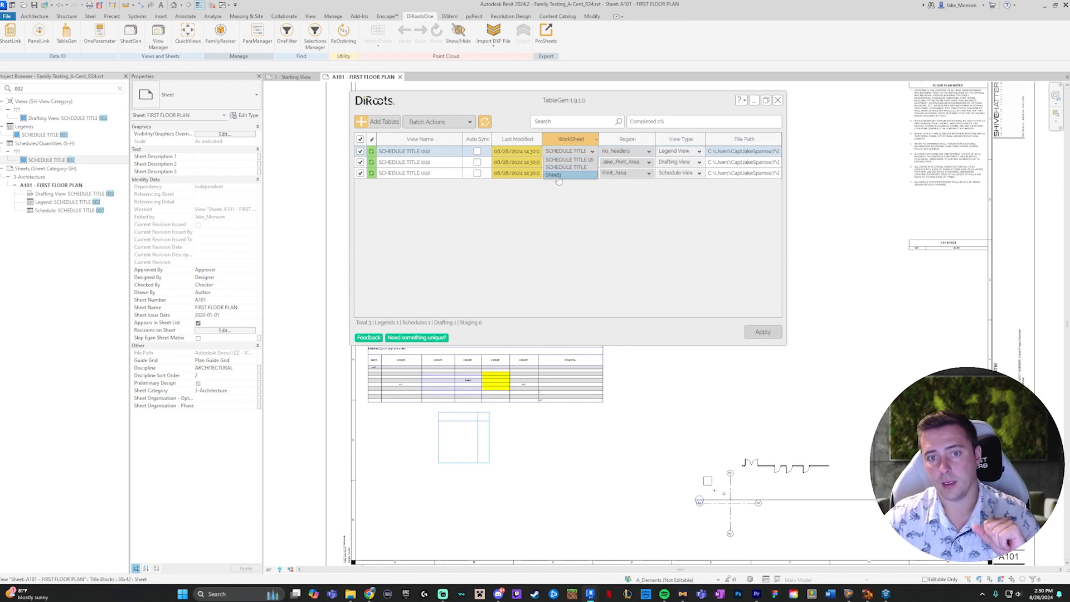
click(564, 175)
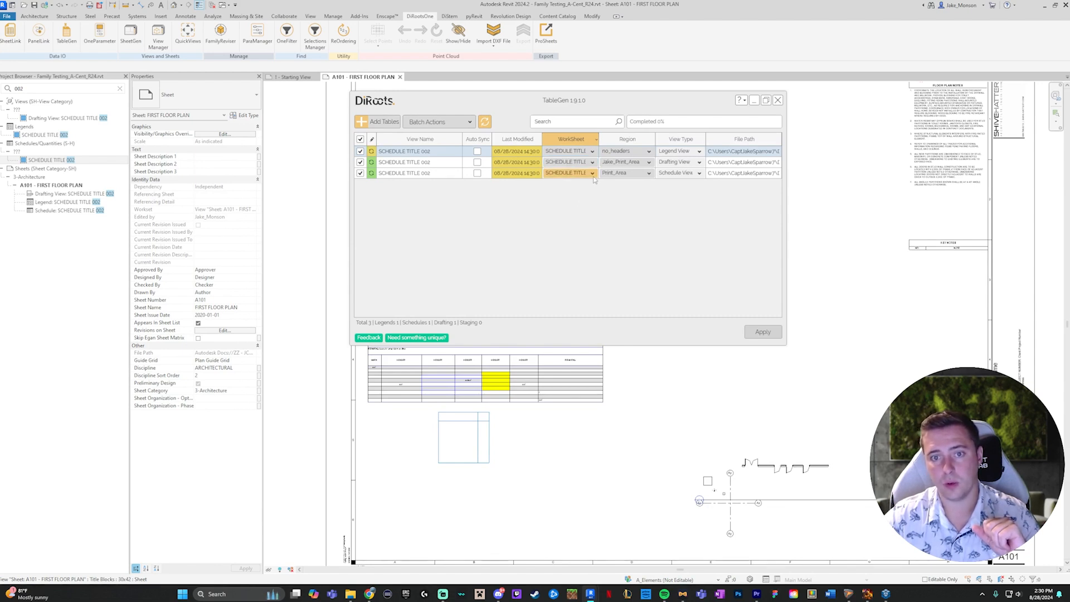
click(593, 173)
click(566, 199)
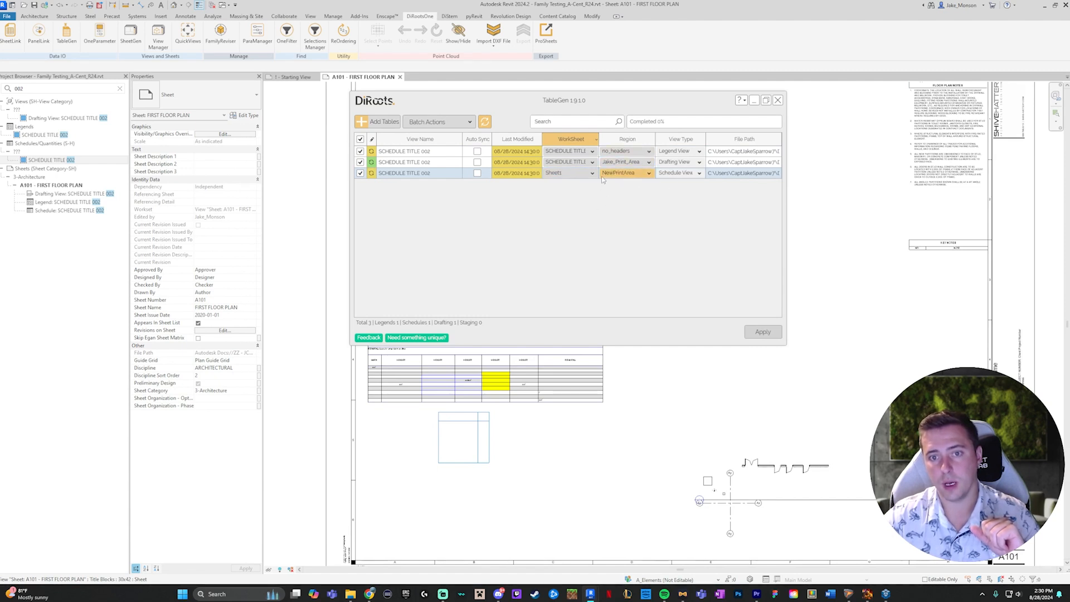
click(626, 162)
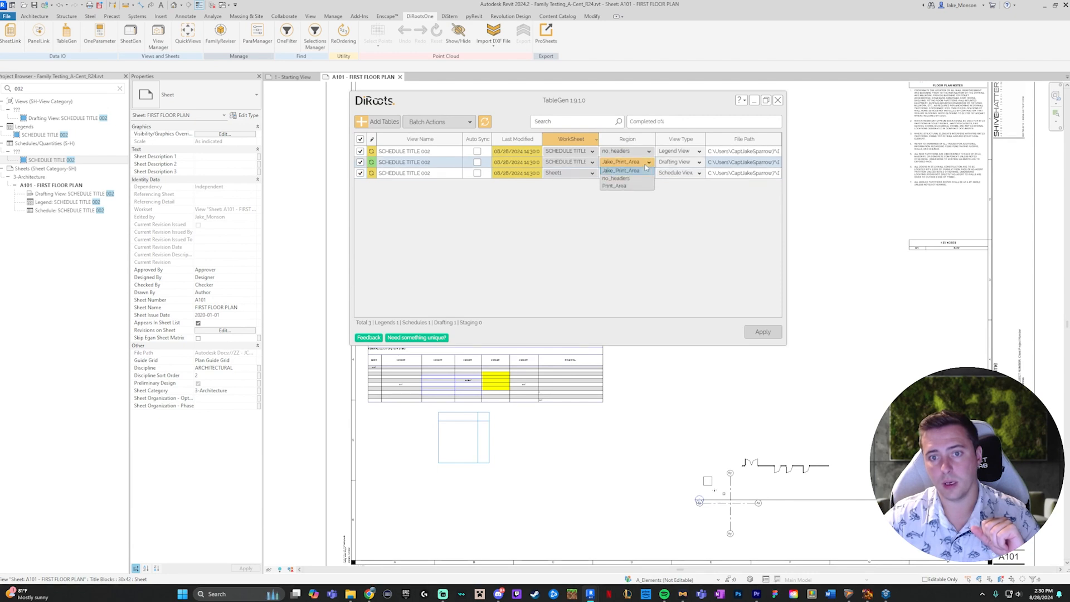
click(655, 206)
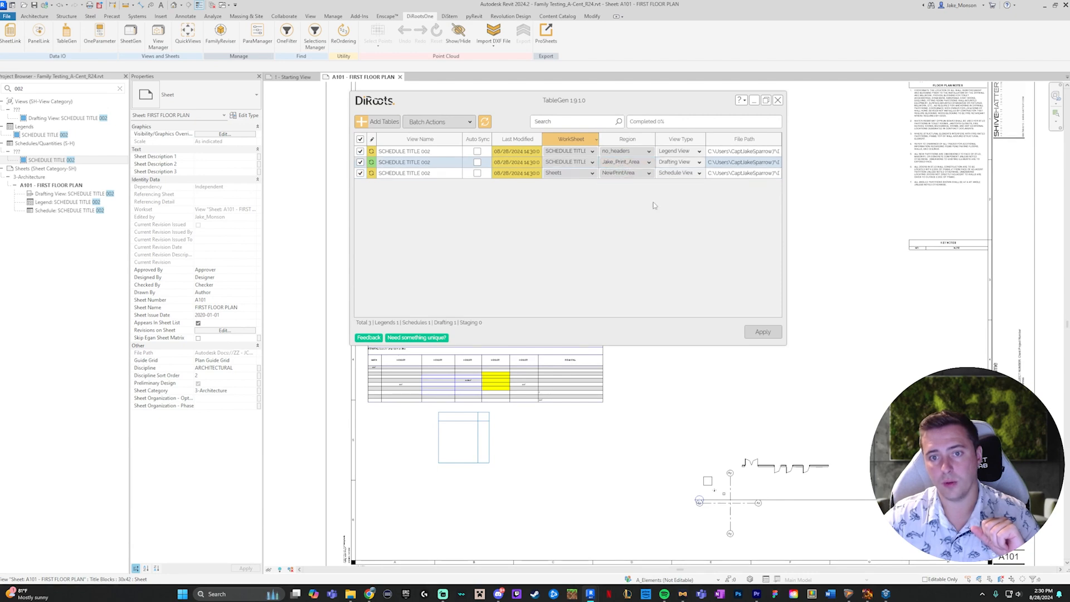
- Apply the table updates to all three views, dismiss the project save reminder, and inspect the results on sheet A101
click(762, 333)
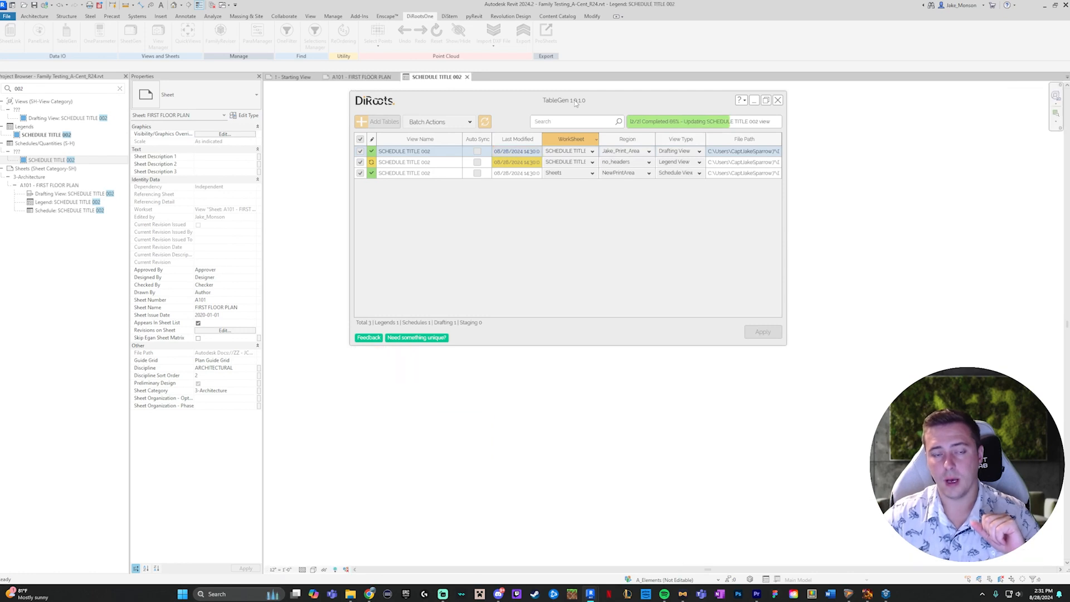
click(608, 235)
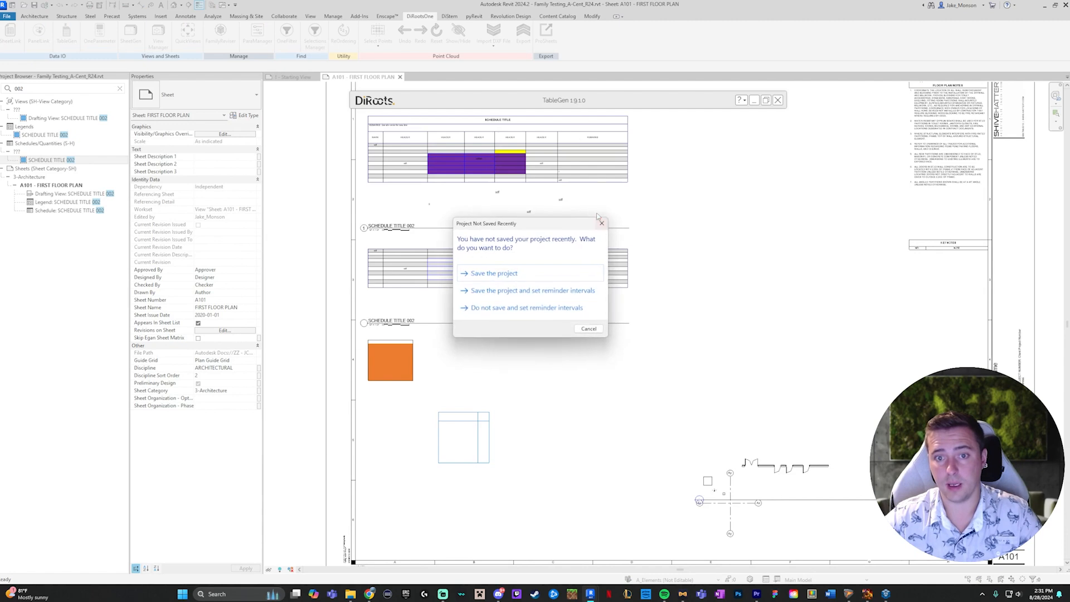
click(601, 223)
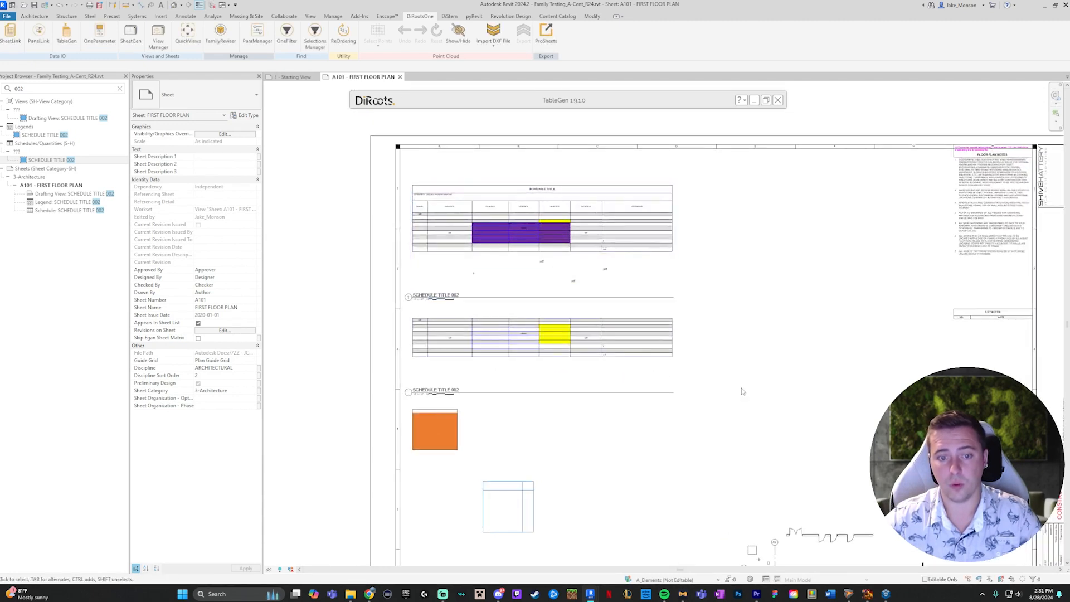
click(519, 248)
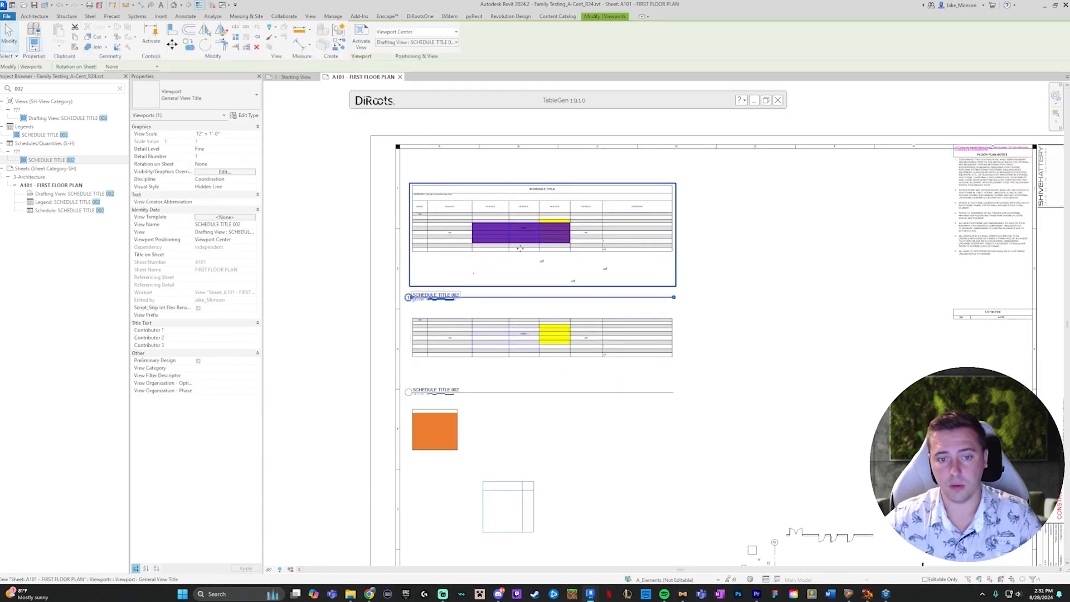
key(Escape)
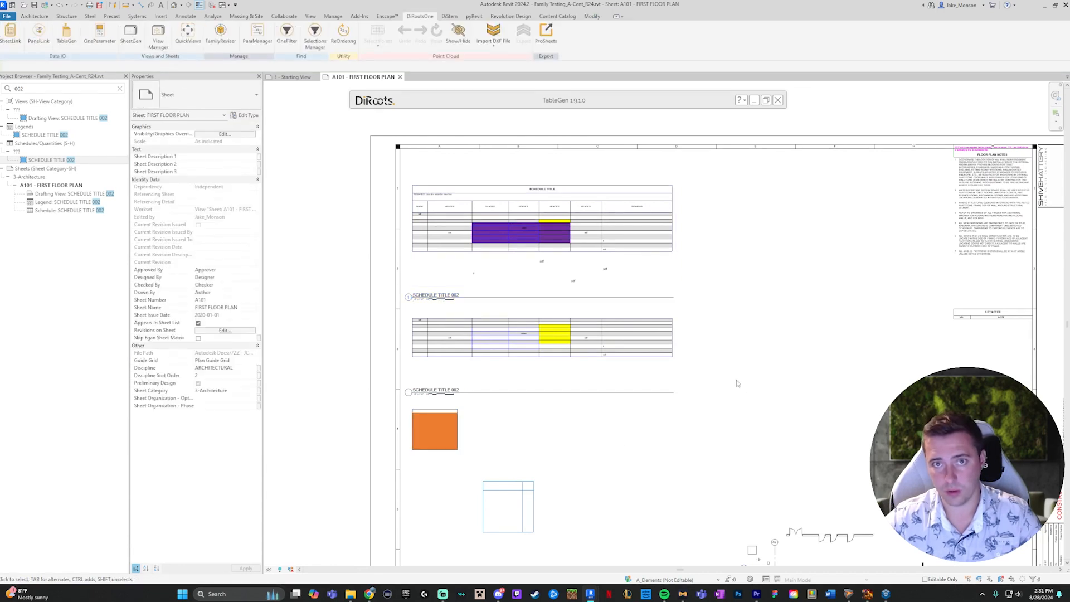